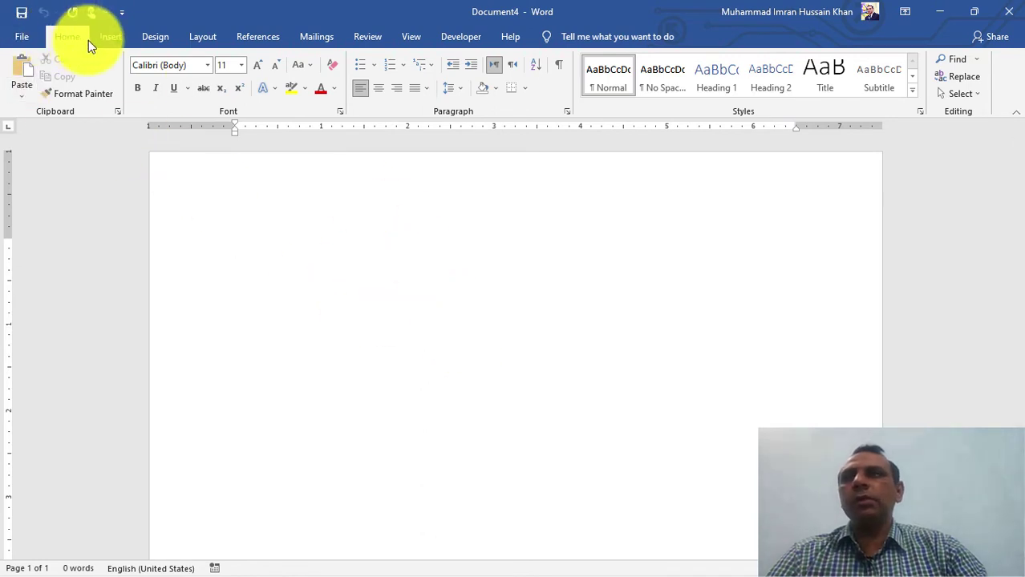
# - Insert the ccj-logo picture from the Desktop folder into the blank document
pyautogui.click(100, 36)
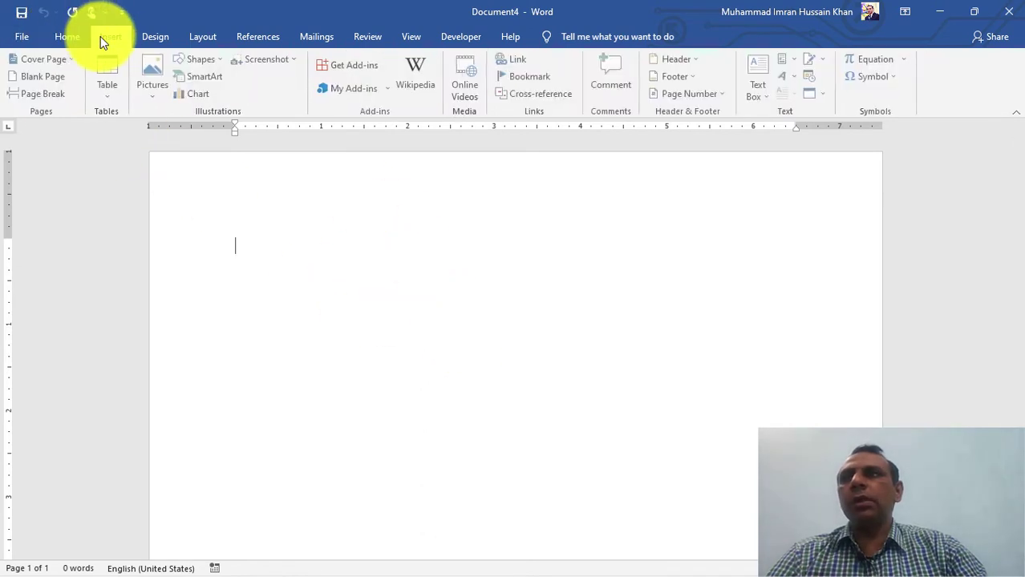
pyautogui.click(162, 104)
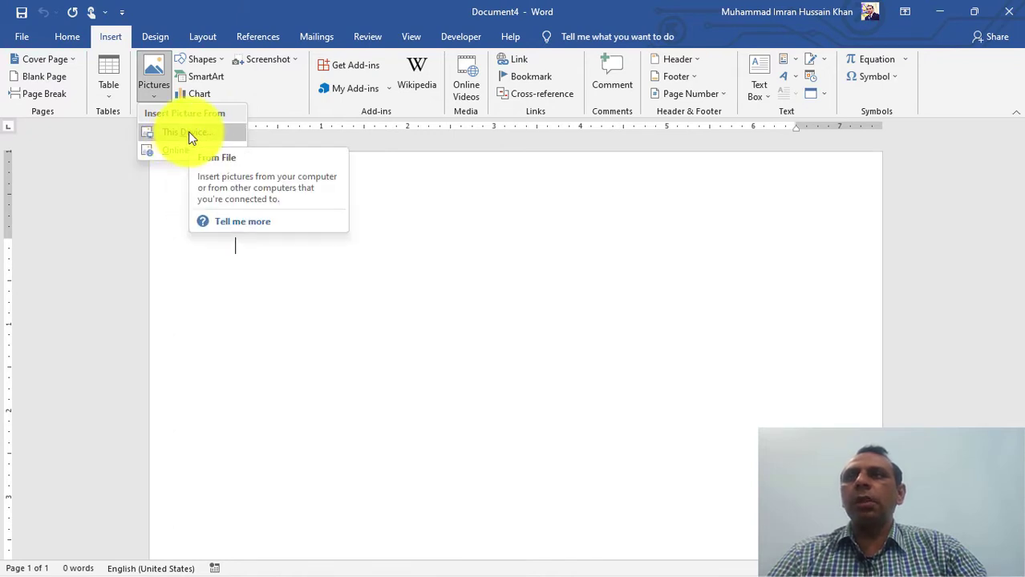
pyautogui.click(189, 134)
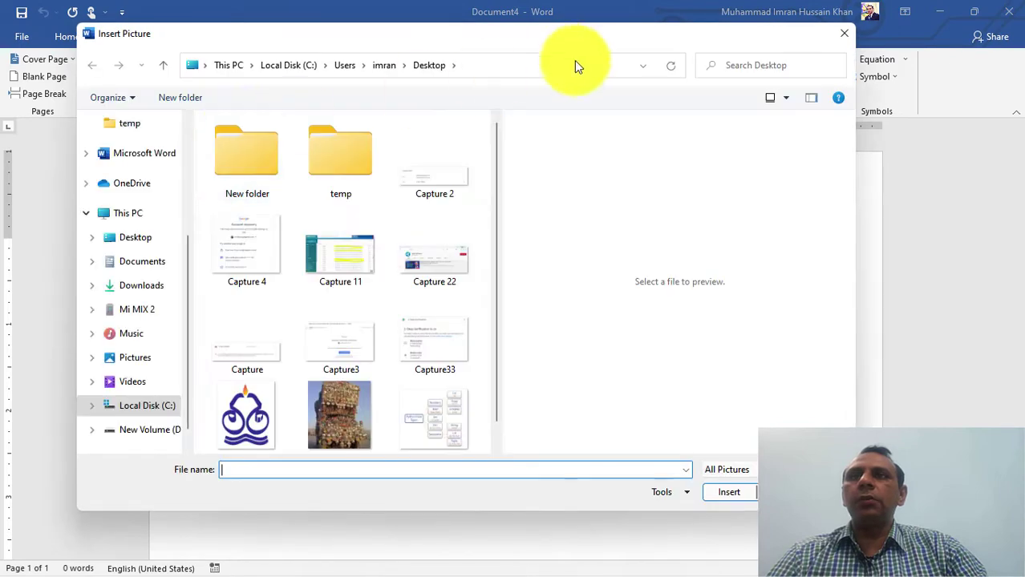
pyautogui.click(336, 421)
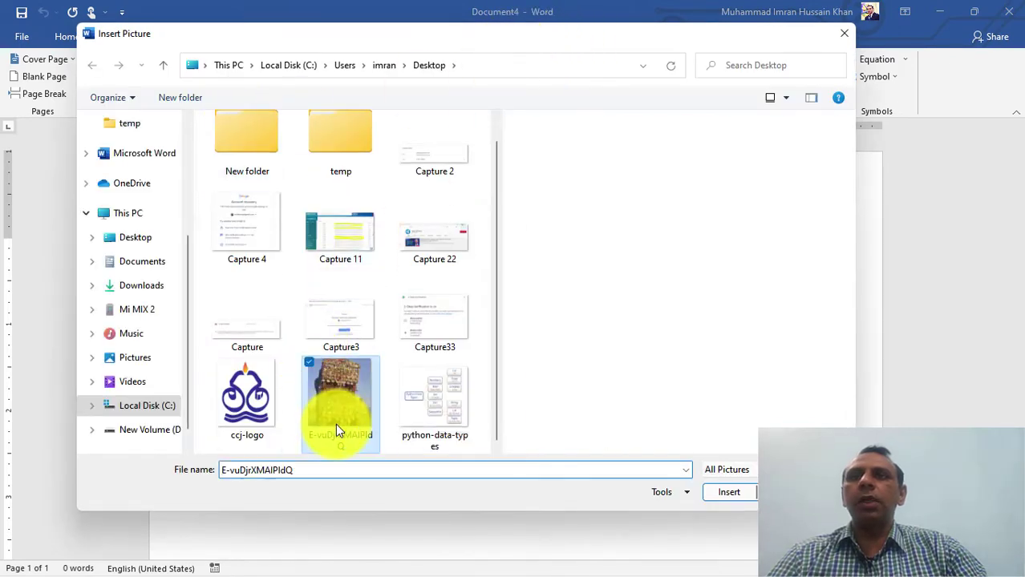
pyautogui.click(275, 390)
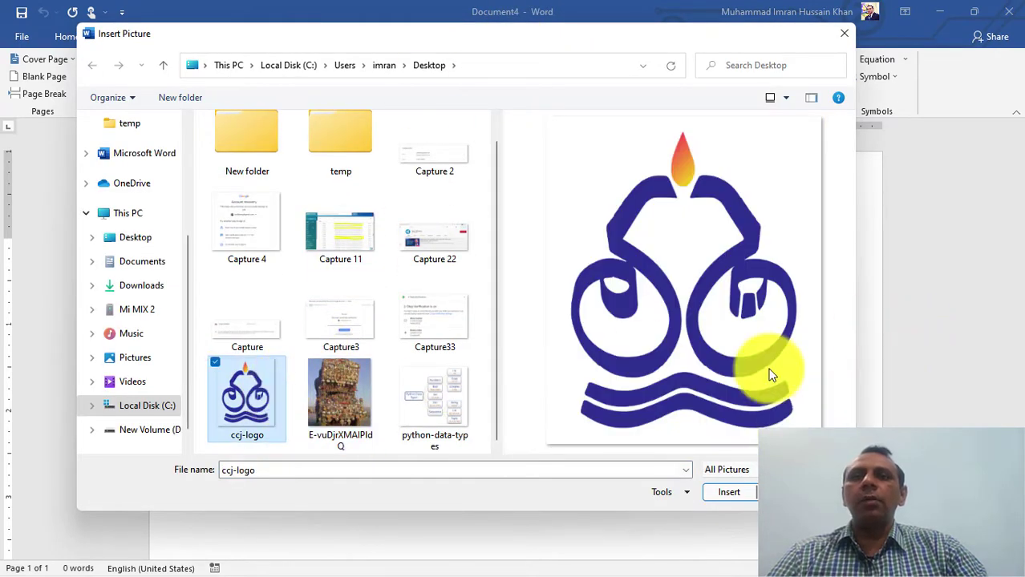
pyautogui.moveTo(745, 41); pyautogui.dragTo(828, 38)
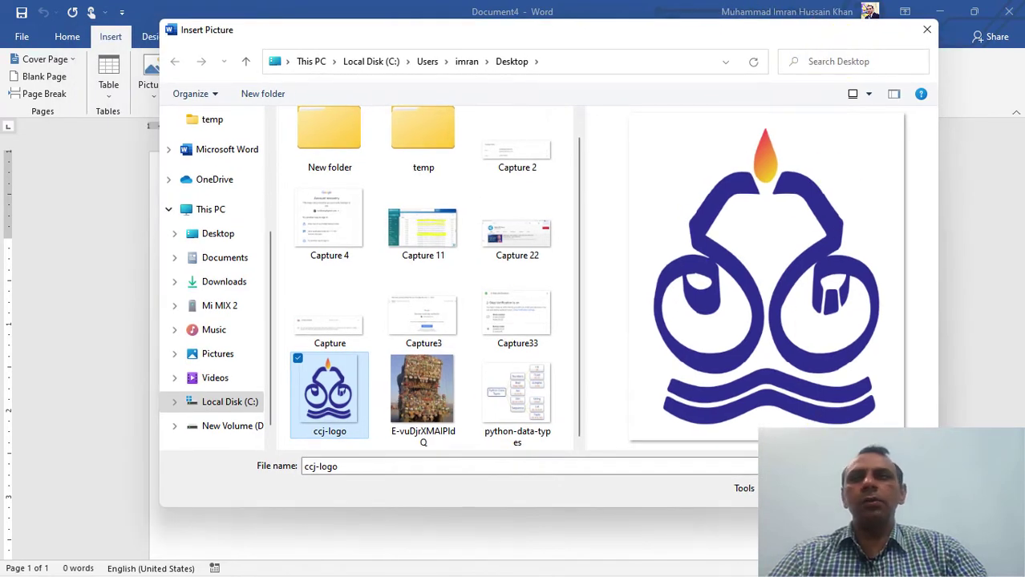
pyautogui.press('Return')
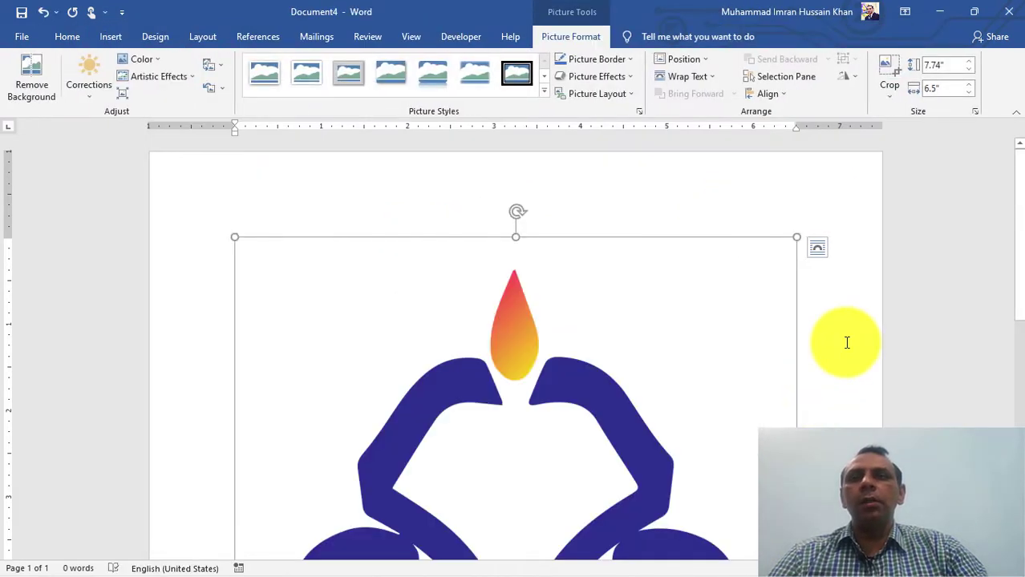
# - Shrink the inserted logo proportionally to about 4.73" high by 3.97" wide
pyautogui.scroll(-4, 848, 341)
pyautogui.scroll(-3, 848, 340)
pyautogui.scroll(6, 866, 346)
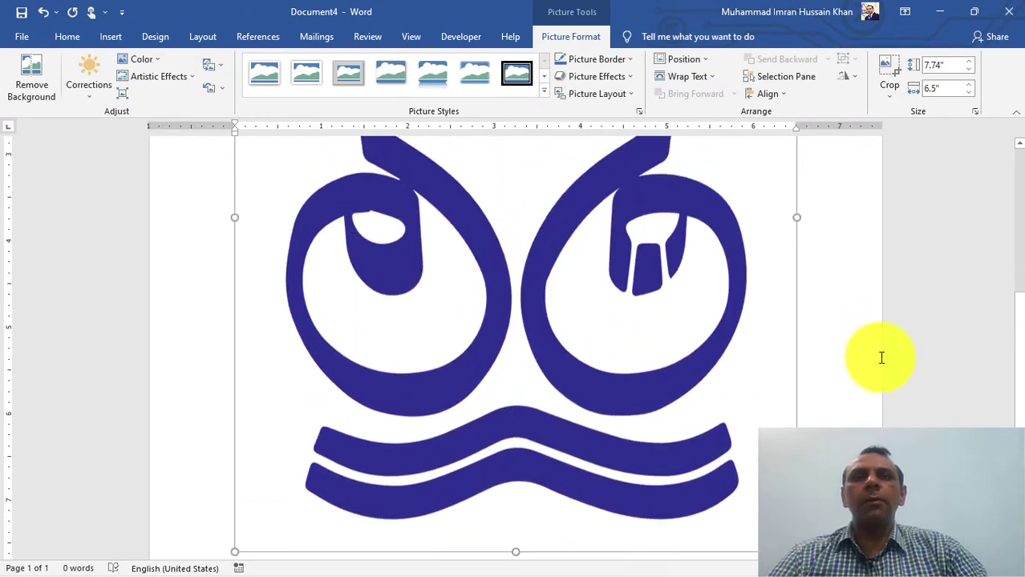
pyautogui.scroll(3, 882, 357)
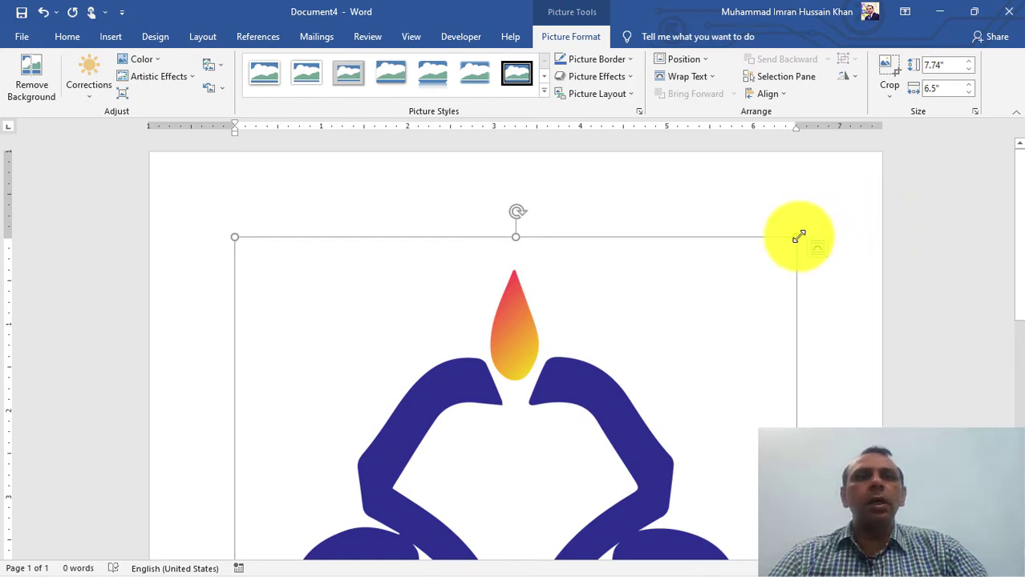
pyautogui.moveTo(798, 237); pyautogui.dragTo(582, 197)
pyautogui.scroll(-6, 809, 266)
pyautogui.scroll(6, 731, 256)
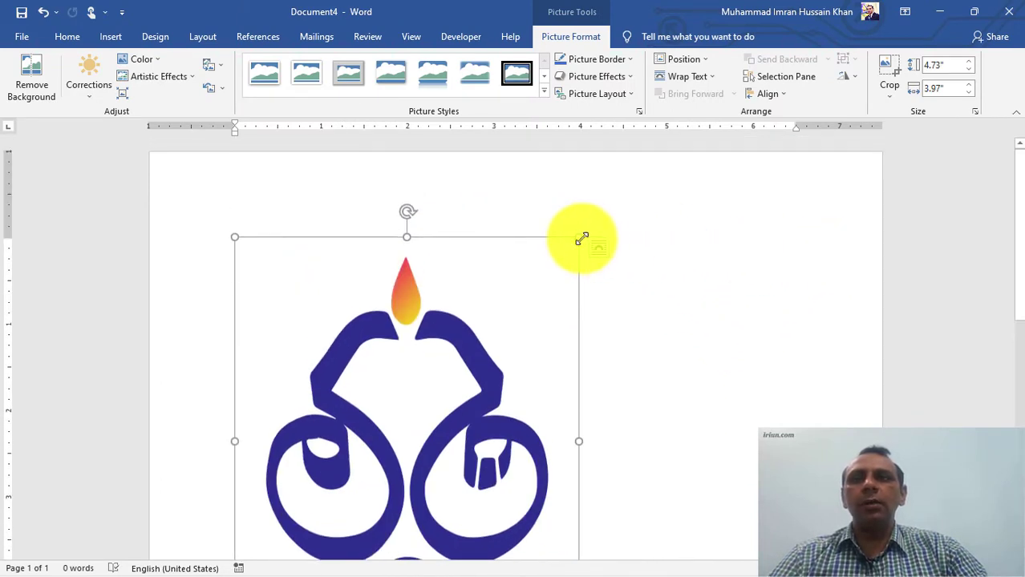
# - Set the logo's text wrapping to Square
pyautogui.click(700, 62)
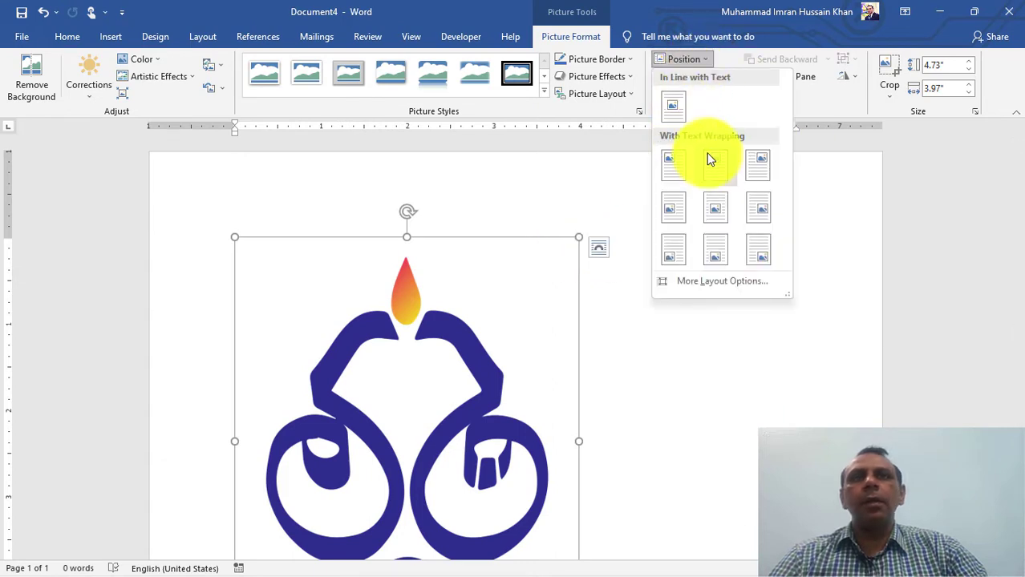
pyautogui.click(700, 67)
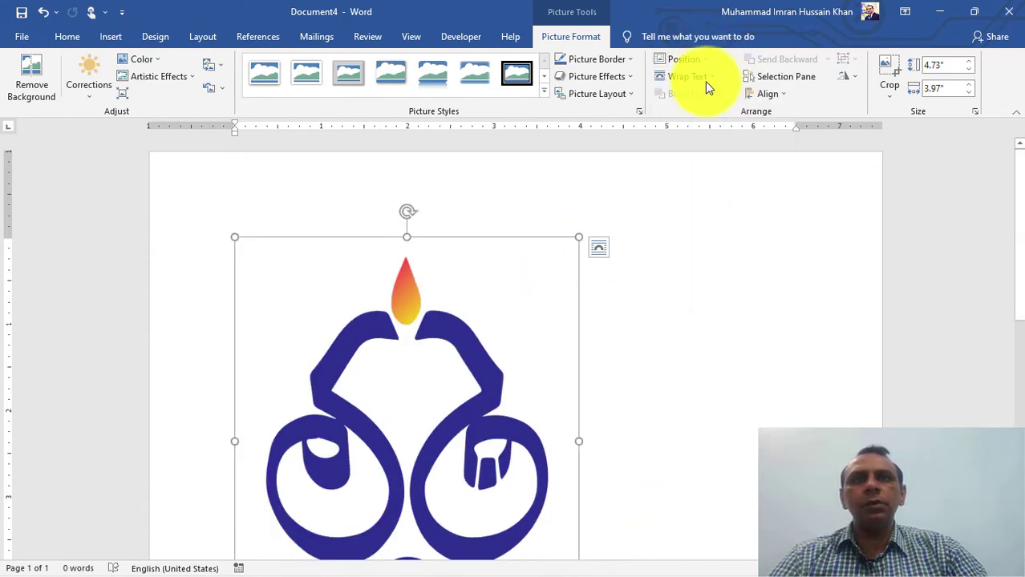
pyautogui.click(699, 78)
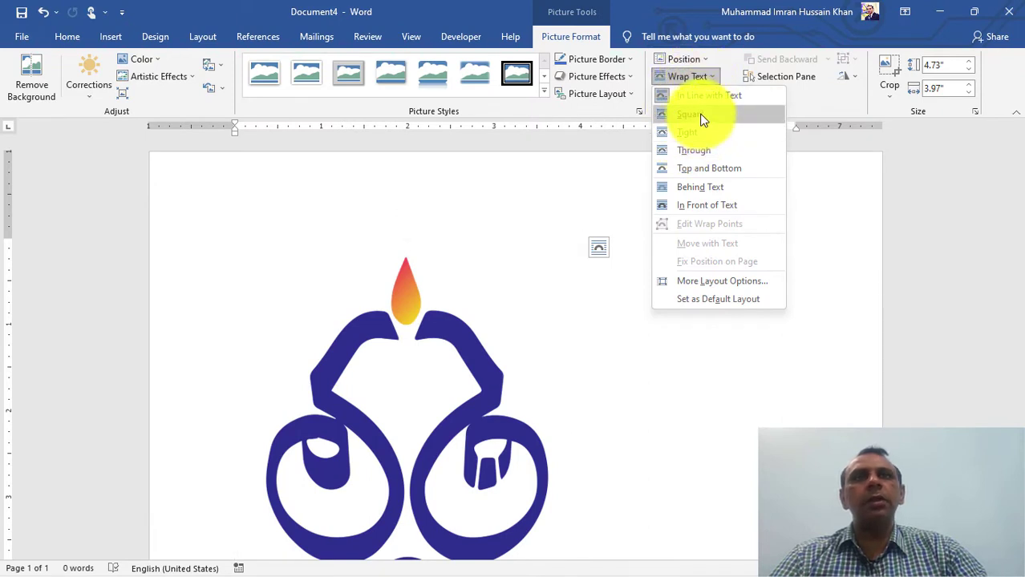
pyautogui.click(701, 119)
pyautogui.scroll(-3, 641, 273)
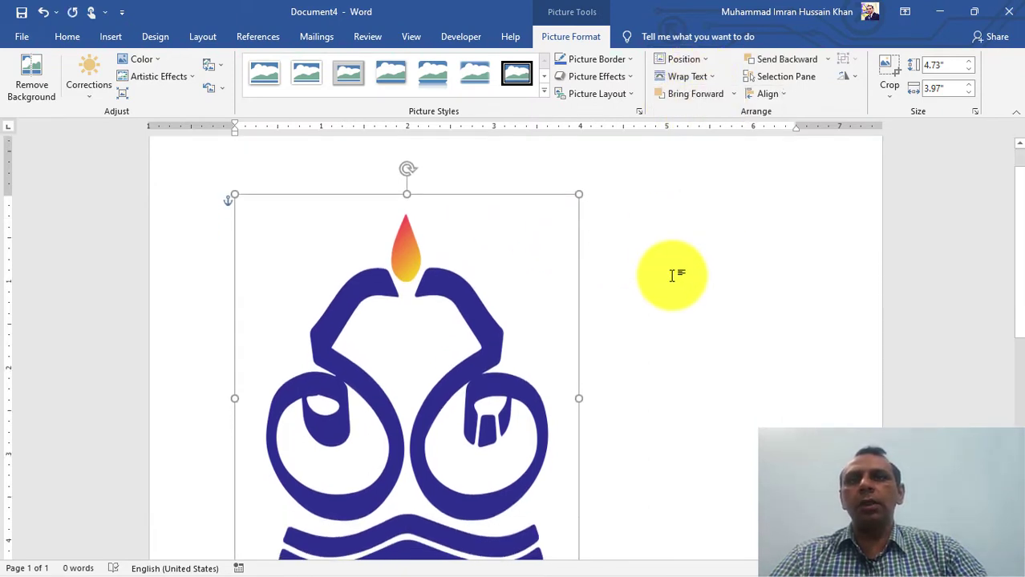
pyautogui.scroll(3, 672, 275)
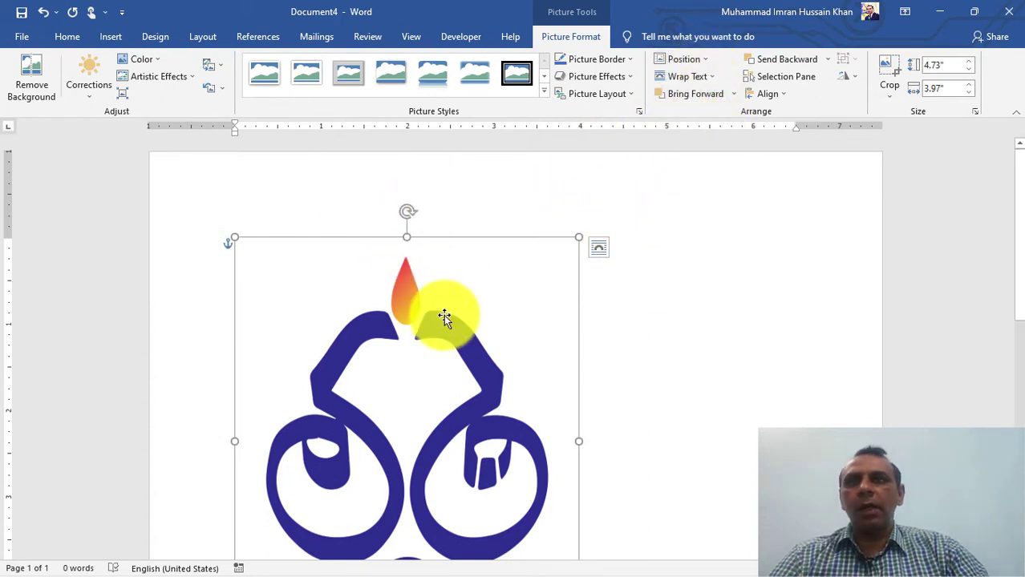
# - Move the logo down and toward the middle of the page, its left edge about 1.4" from the left margin
pyautogui.moveTo(444, 317); pyautogui.dragTo(554, 305)
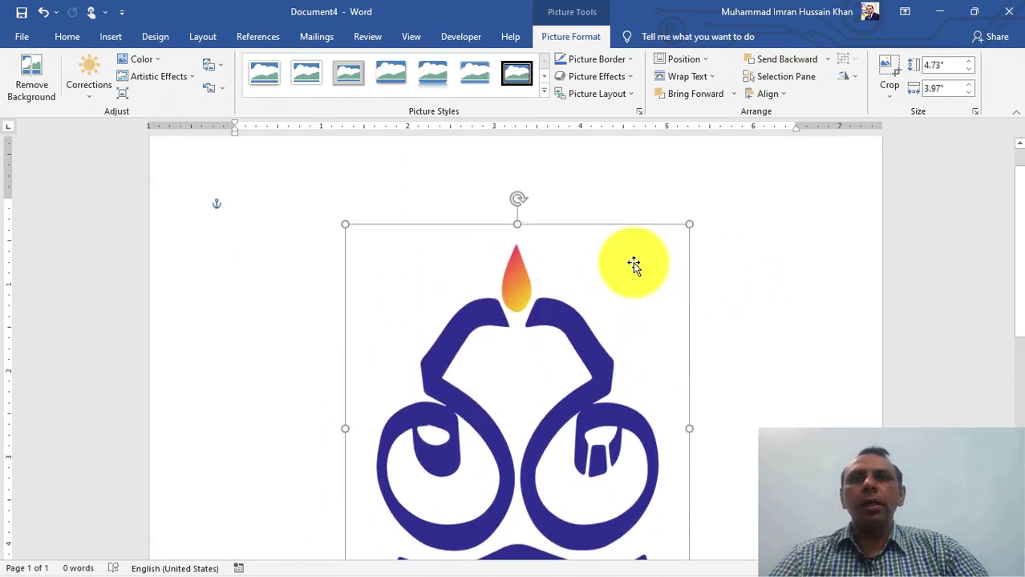
pyautogui.scroll(-5, 432, 248)
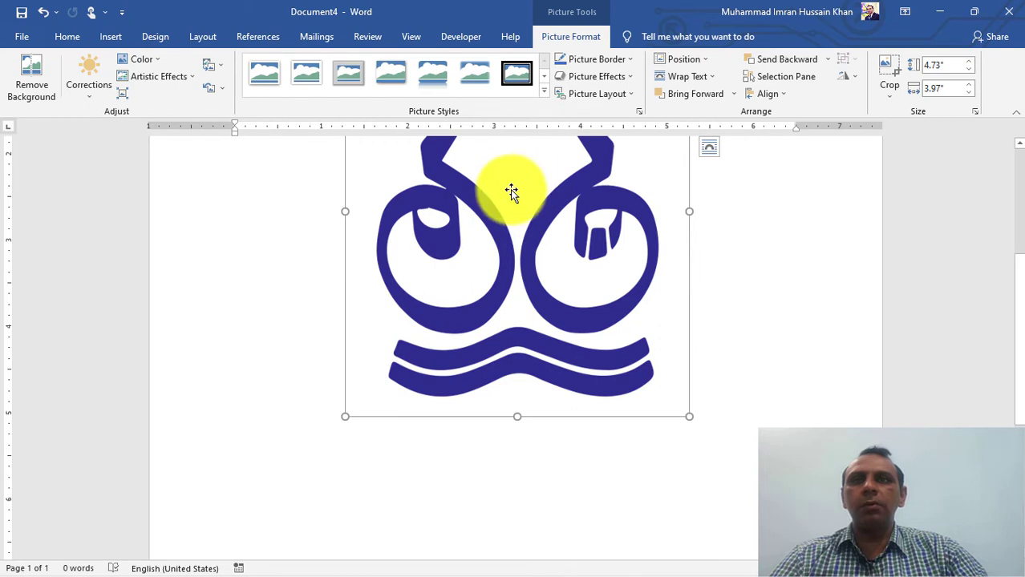
pyautogui.scroll(4, 489, 240)
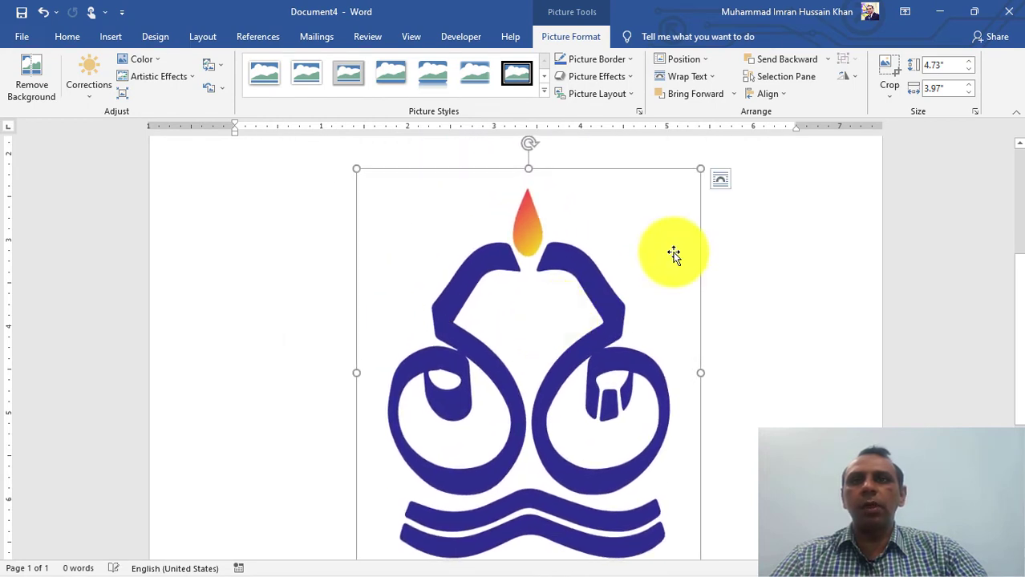
pyautogui.scroll(2, 790, 253)
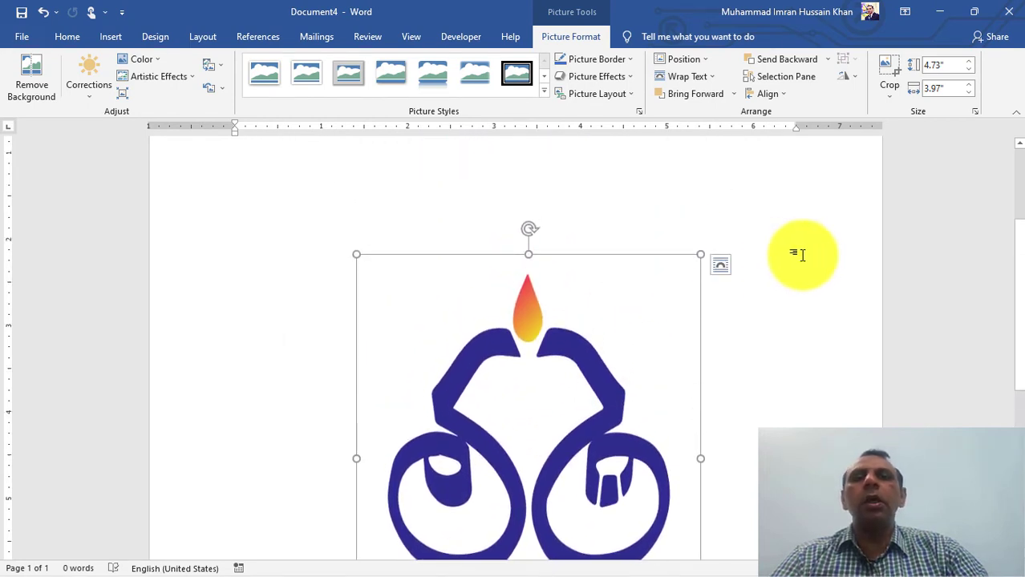
pyautogui.scroll(1, 729, 280)
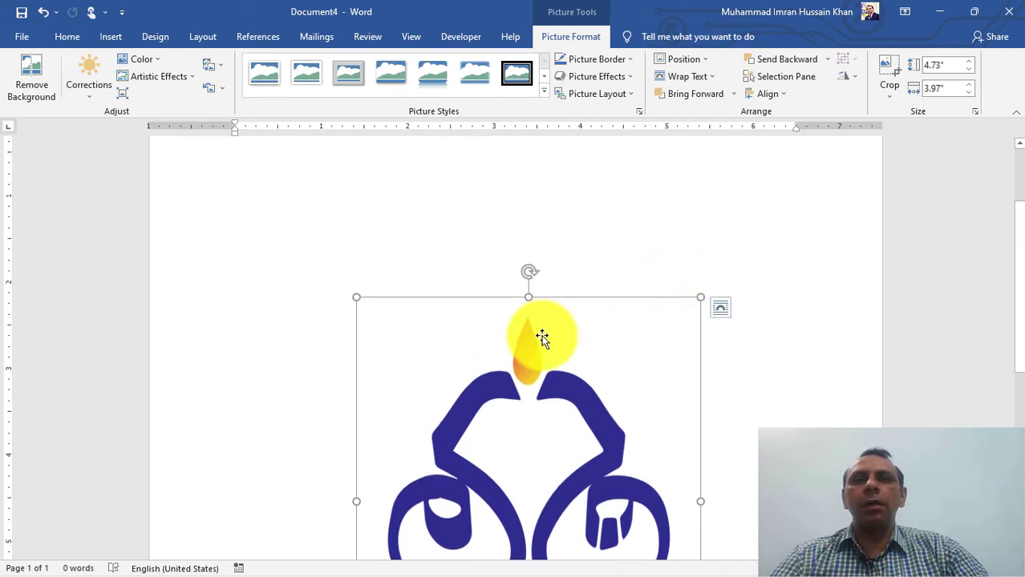
pyautogui.scroll(-3, 528, 255)
pyautogui.scroll(3, 560, 233)
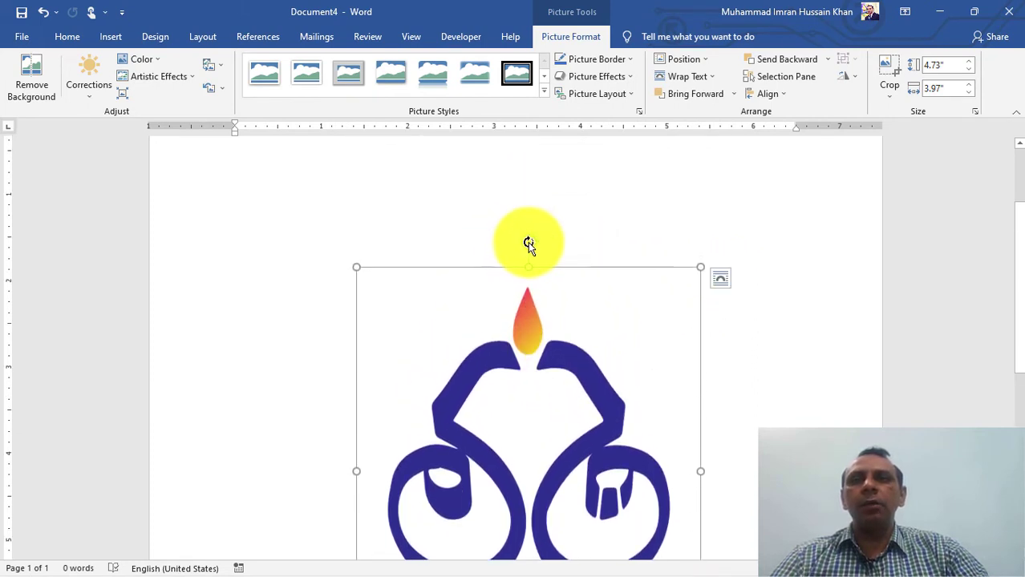
# - Rotate the logo clockwise at a slant, and rotate it back upright
pyautogui.moveTo(529, 244); pyautogui.dragTo(637, 152)
pyautogui.scroll(-4, 663, 300)
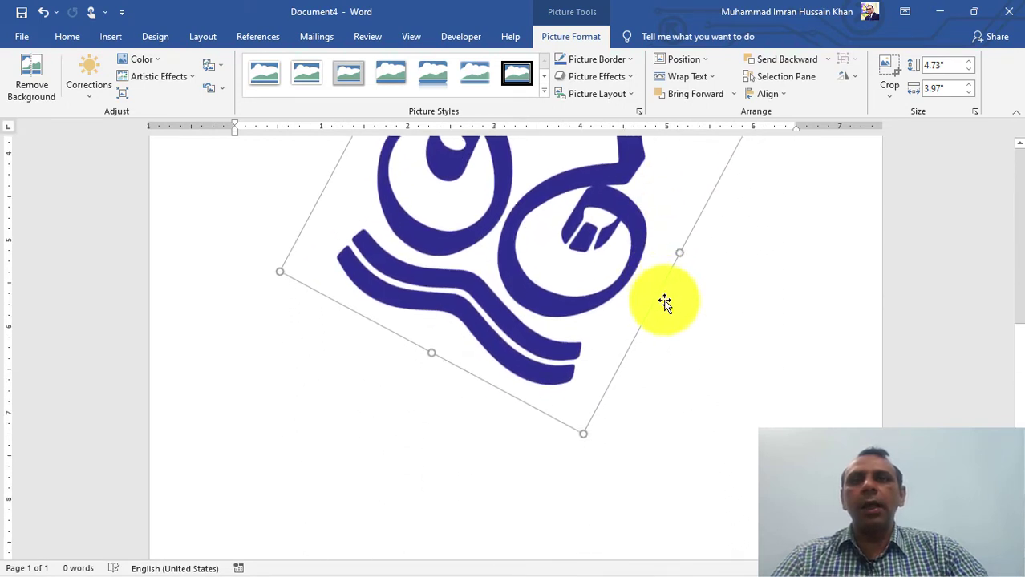
pyautogui.scroll(8, 663, 302)
pyautogui.moveTo(643, 272); pyautogui.dragTo(528, 274)
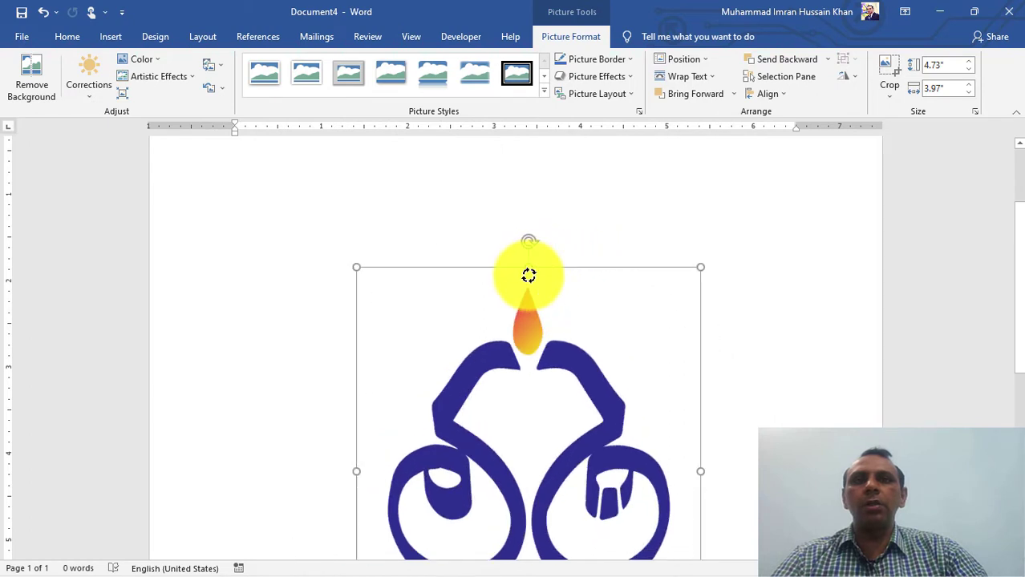
pyautogui.scroll(-3, 572, 256)
pyautogui.scroll(-1, 630, 309)
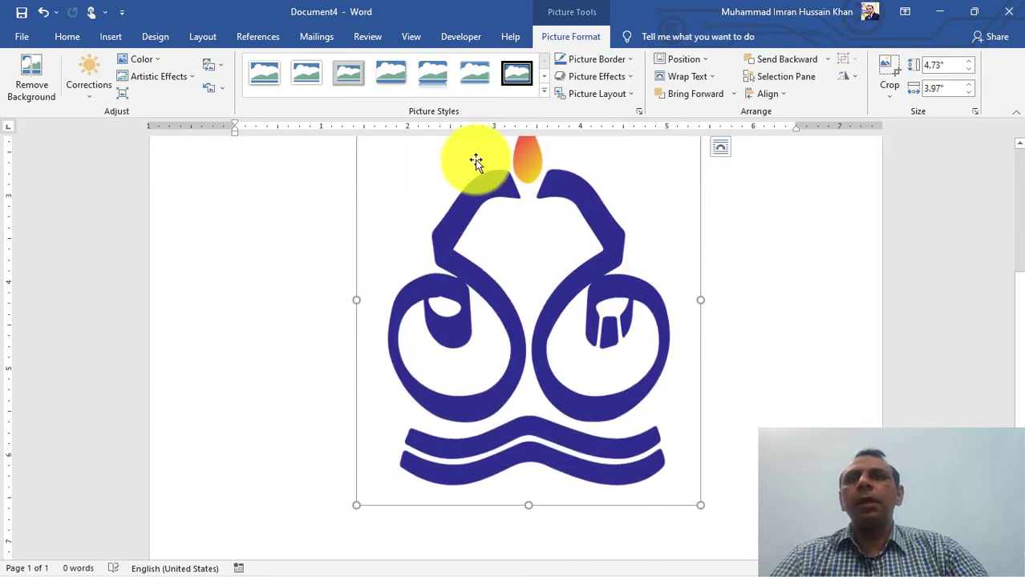
pyautogui.scroll(-4, 544, 213)
pyautogui.scroll(8, 548, 214)
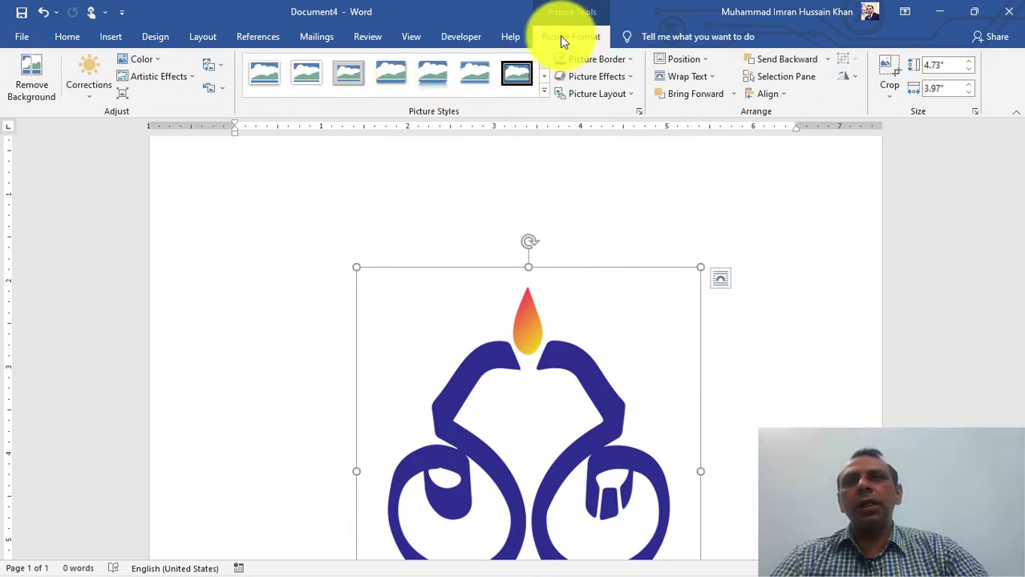
# - Apply the oval metal-frame picture style to the logo
pyautogui.click(544, 96)
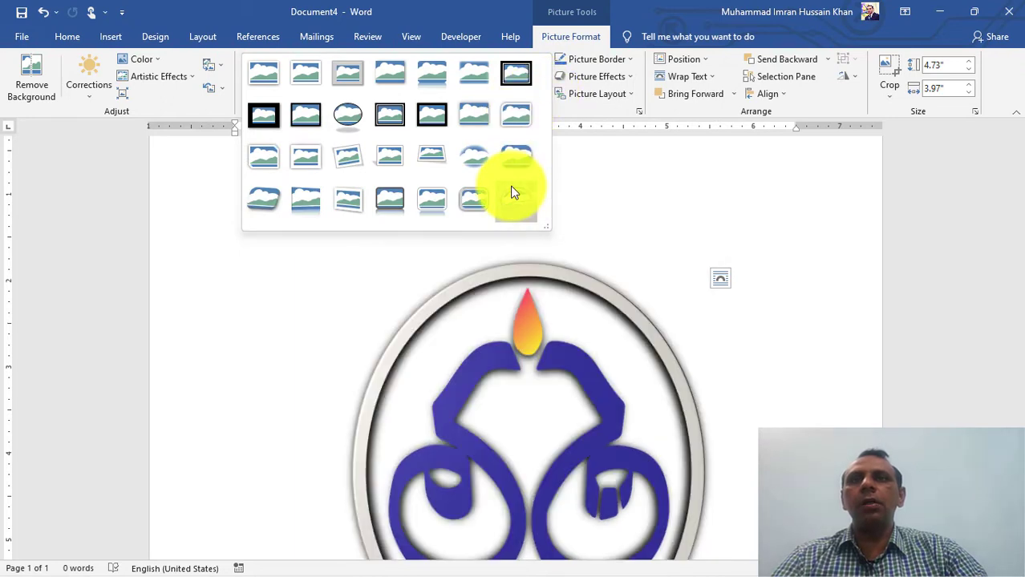
pyautogui.click(513, 192)
pyautogui.scroll(-5, 583, 201)
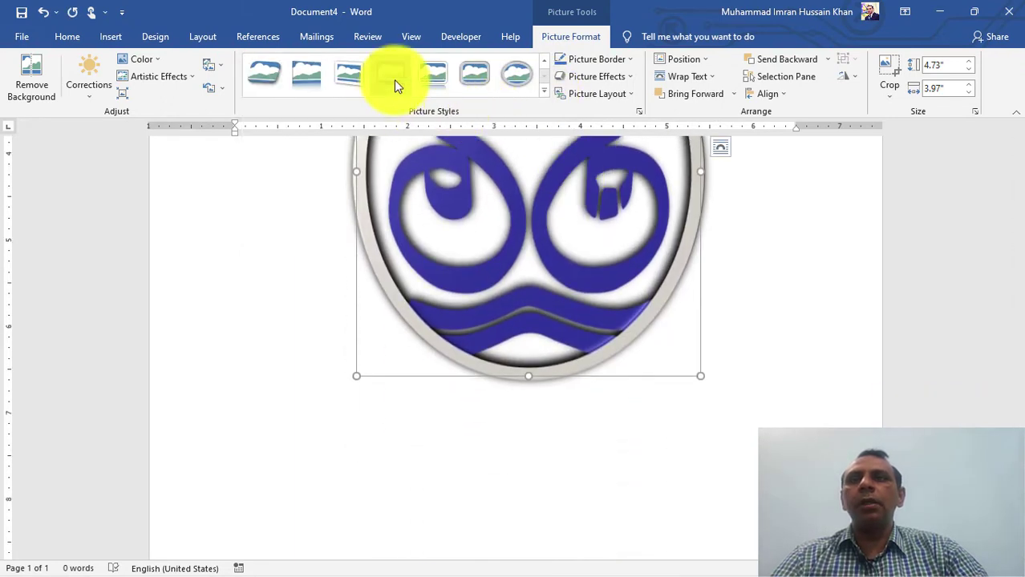
# - Apply the picture style with a rounded black bevelled frame and a reflection to the logo
pyautogui.click(393, 79)
pyautogui.scroll(4, 536, 166)
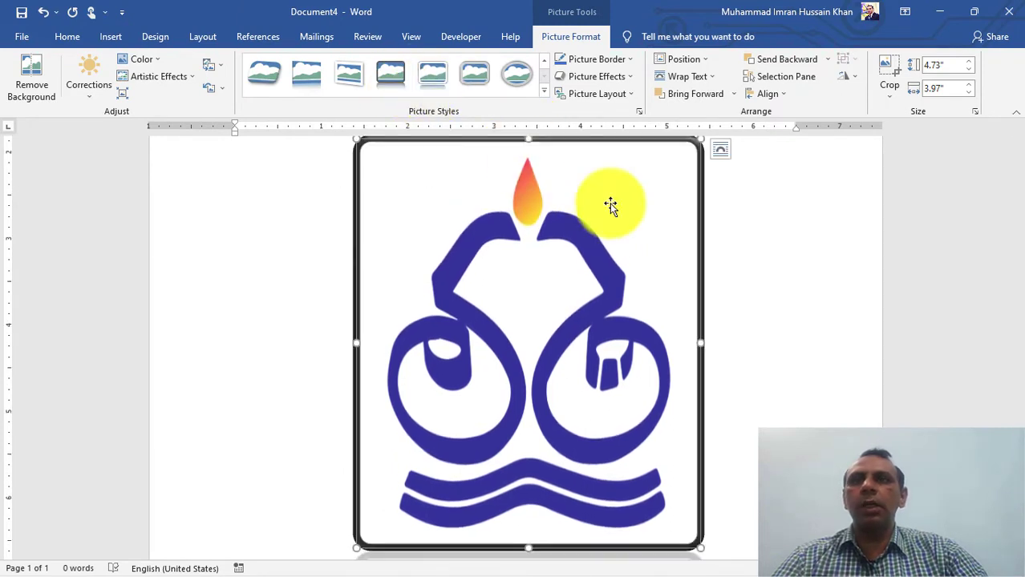
pyautogui.scroll(2, 618, 209)
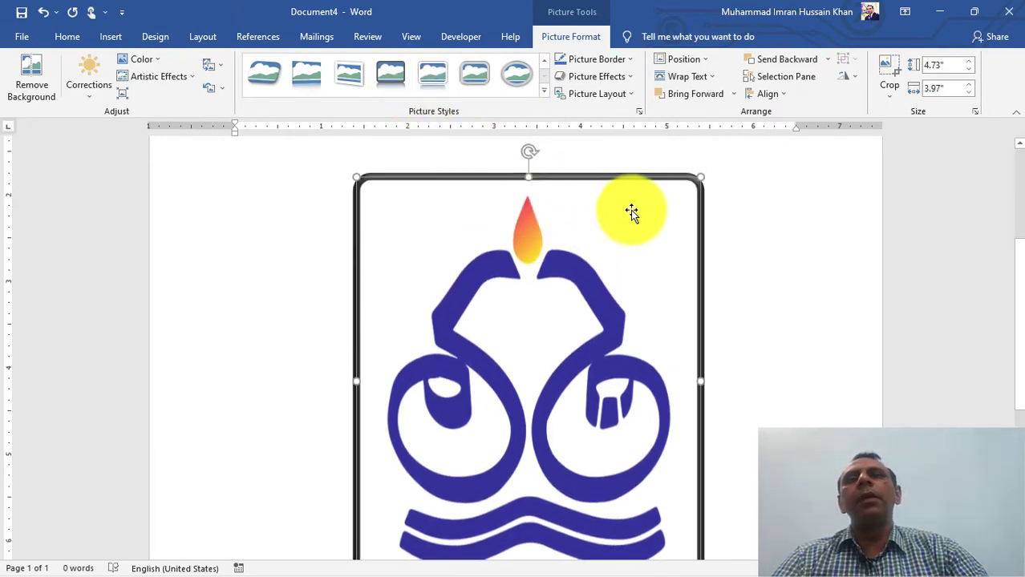
# - Change the logo's picture border to the orange theme color
pyautogui.click(634, 60)
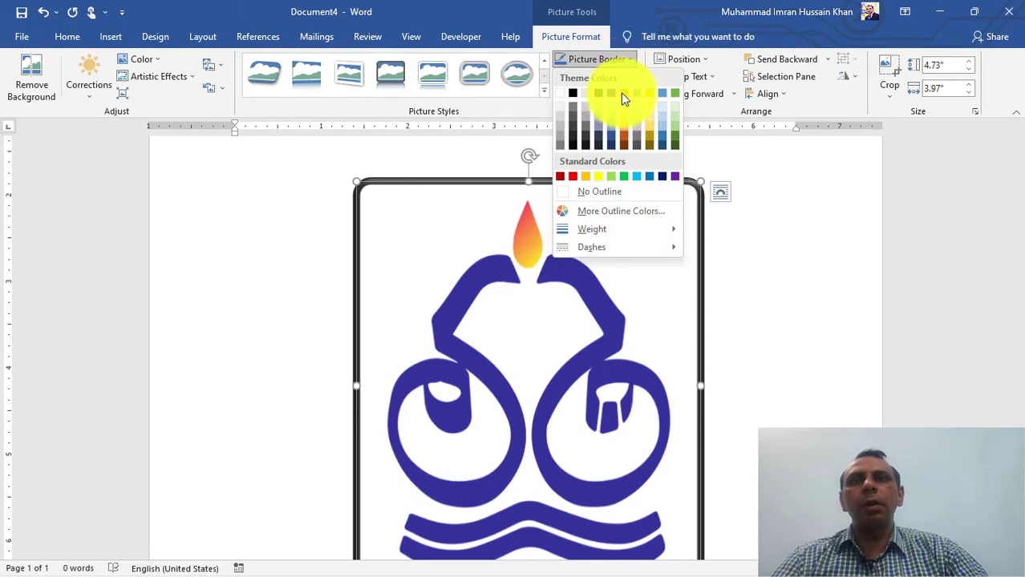
pyautogui.click(622, 93)
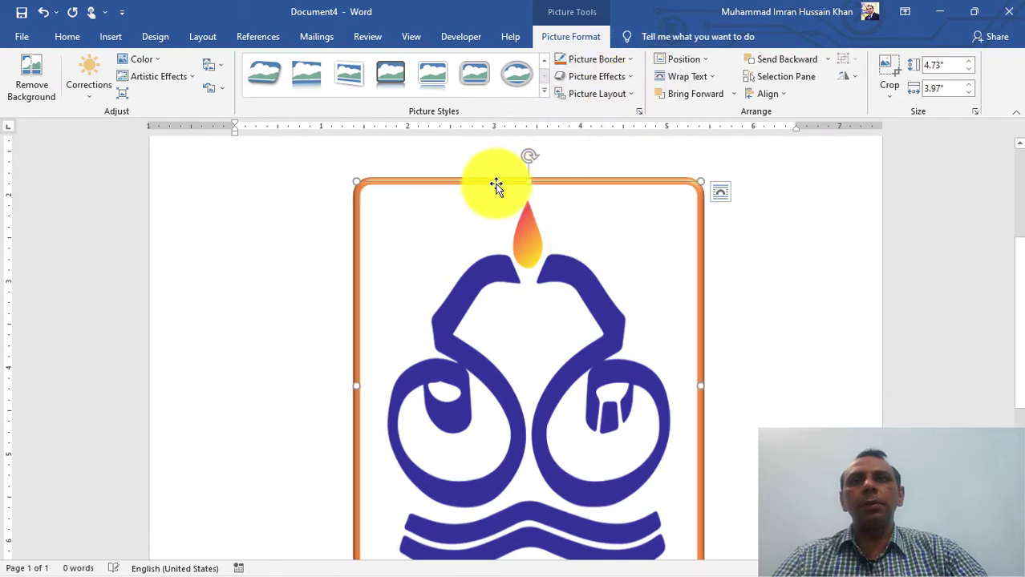
pyautogui.click(611, 78)
pyautogui.click(611, 77)
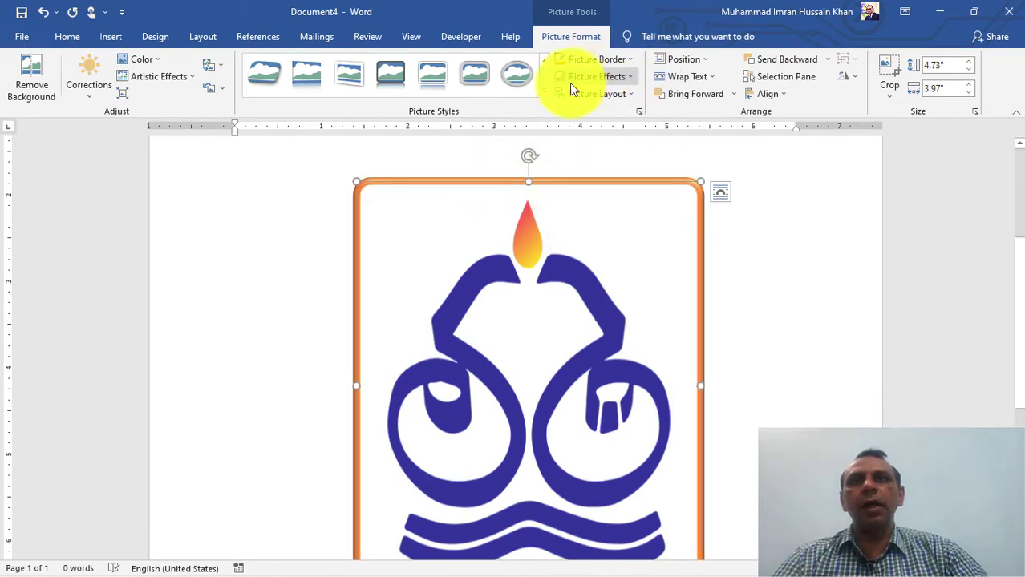
pyautogui.click(629, 101)
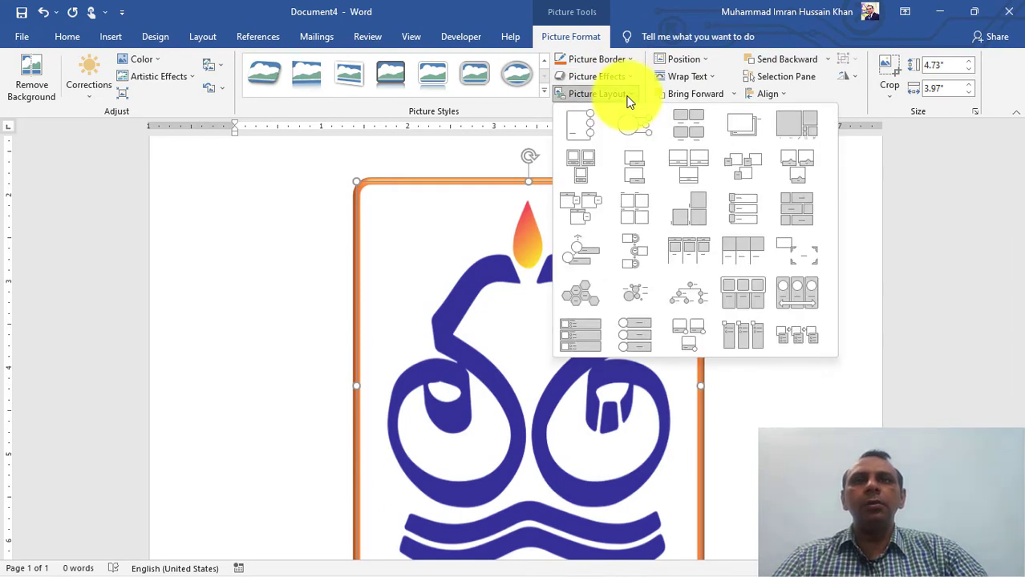
pyautogui.click(629, 102)
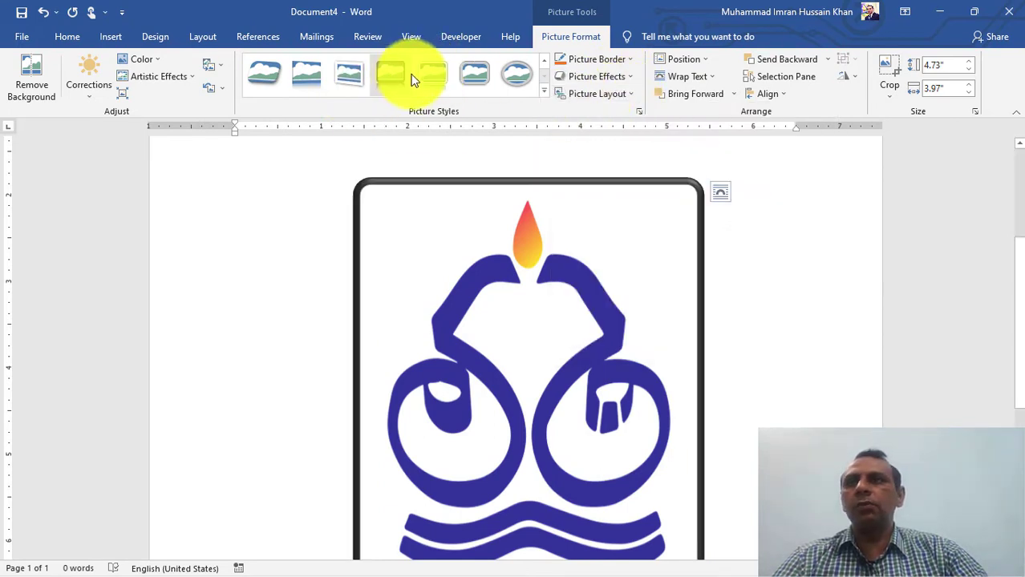
pyautogui.scroll(-2, 408, 235)
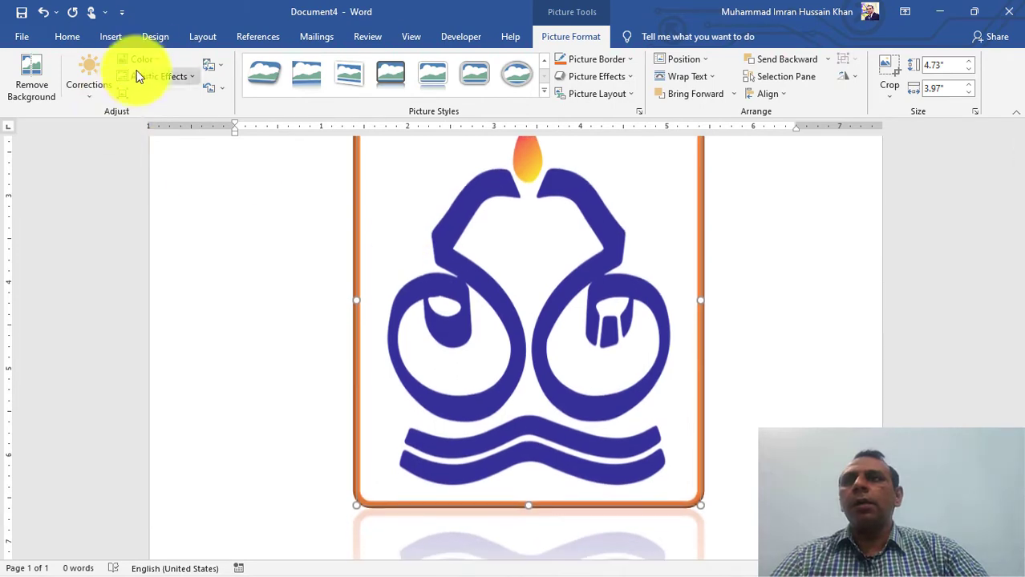
# - Preview the recolor variations on the logo, including Light Gray, Background color 2 Light, without applying one
pyautogui.click(144, 60)
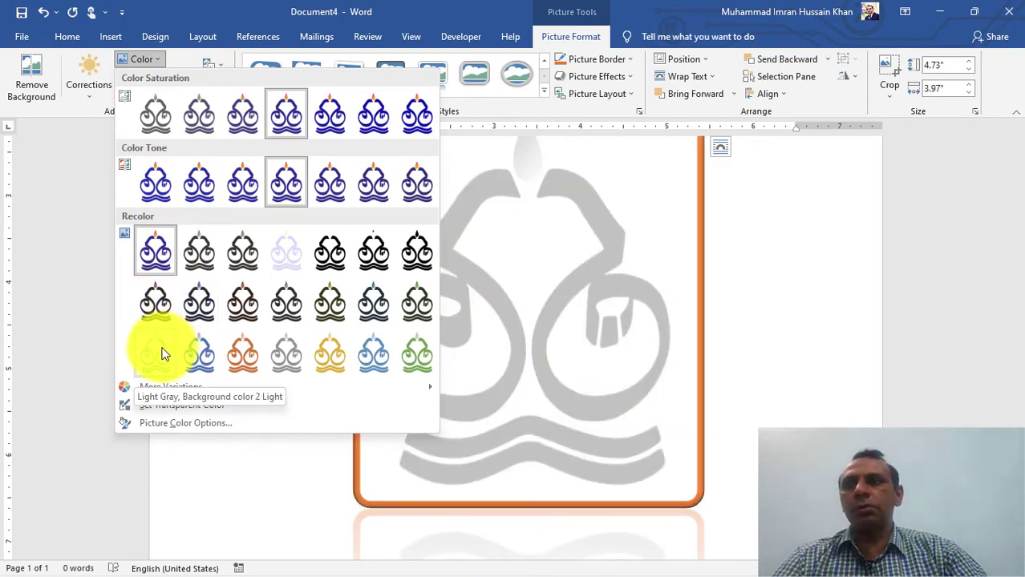
pyautogui.click(513, 193)
pyautogui.scroll(2, 391, 128)
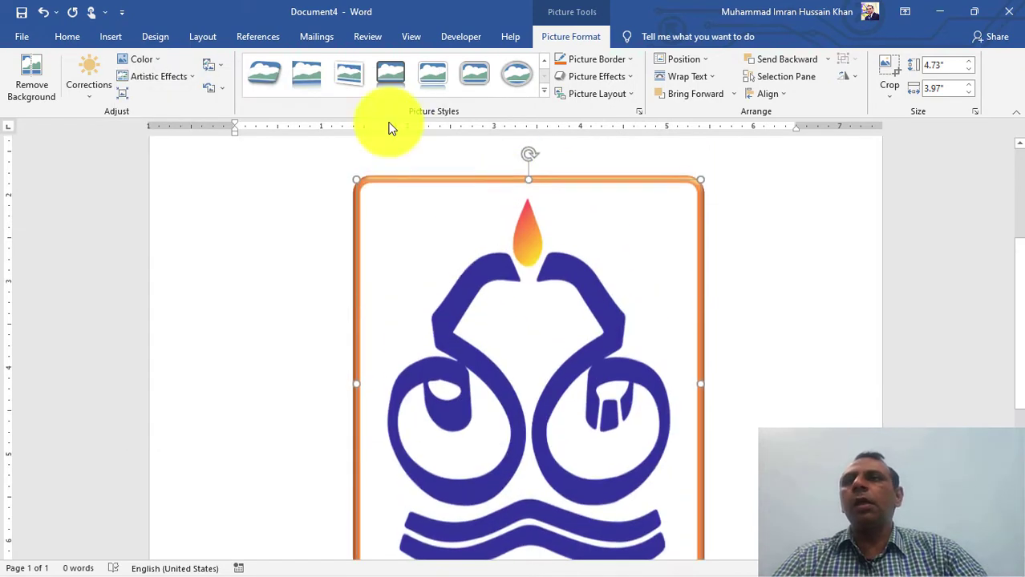
# - Darken the logo with a reduced-brightness, lower-contrast correction preset
pyautogui.click(91, 99)
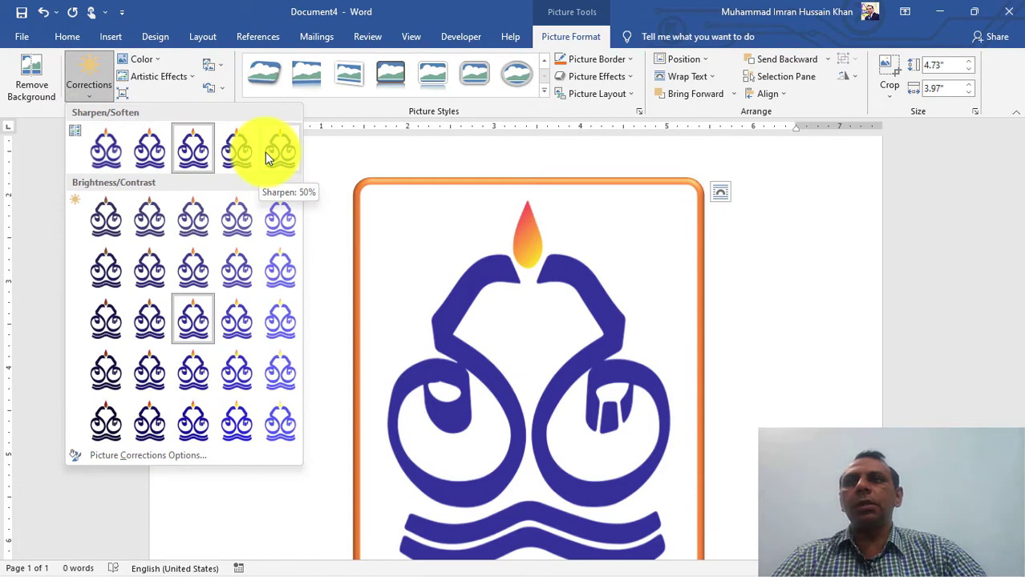
pyautogui.click(111, 273)
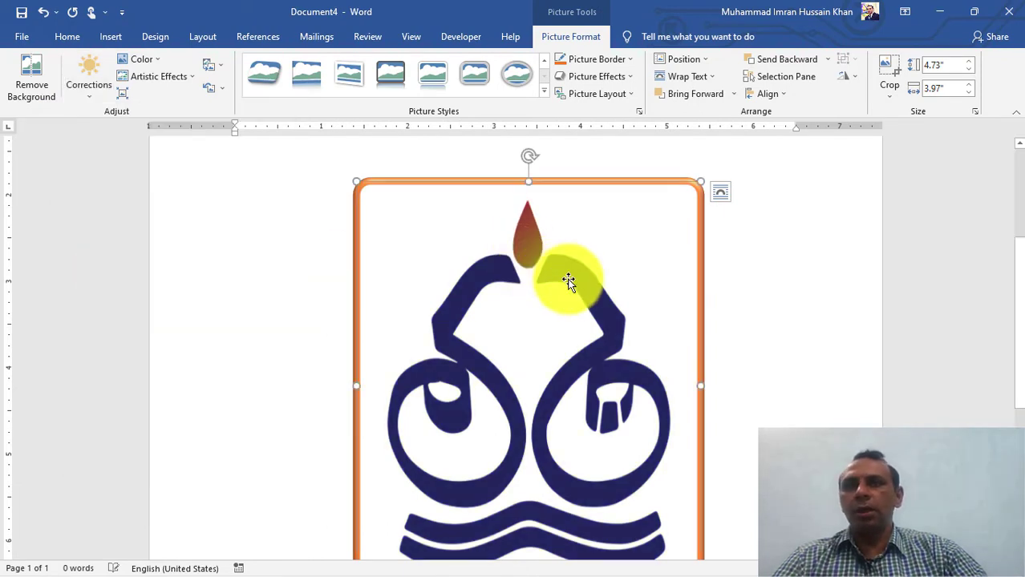
pyautogui.scroll(-5, 569, 282)
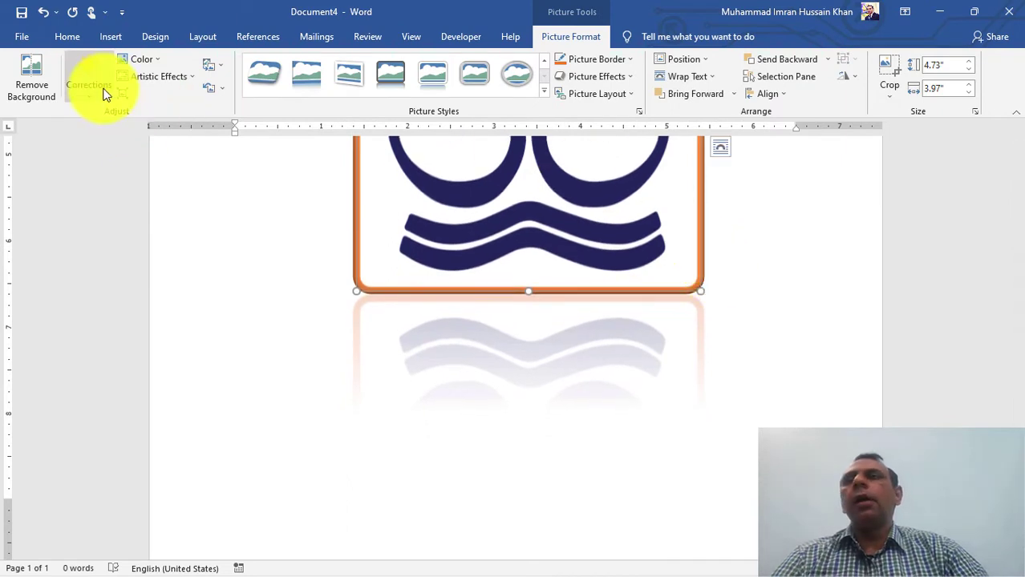
pyautogui.click(89, 80)
pyautogui.click(90, 87)
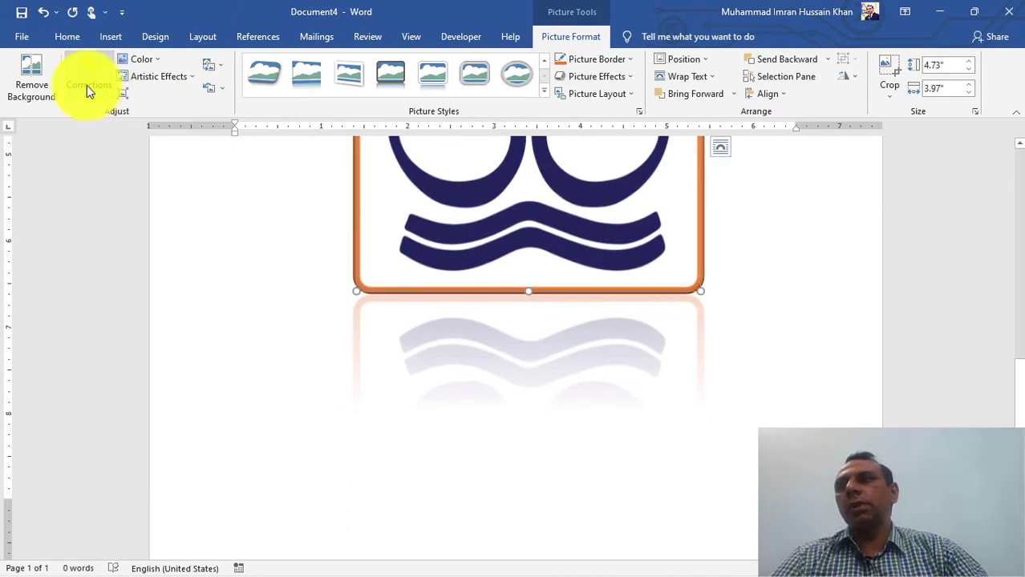
pyautogui.scroll(8, 530, 233)
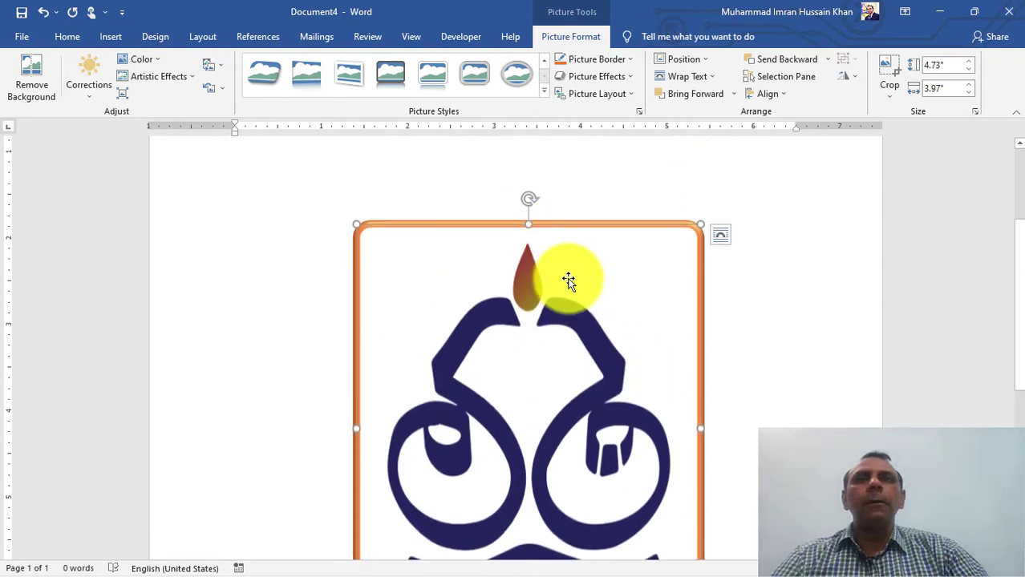
# - Shrink the logo proportionally from its lower-right corner and move it to the page's left margin
pyautogui.scroll(1, 613, 284)
pyautogui.scroll(-8, 646, 289)
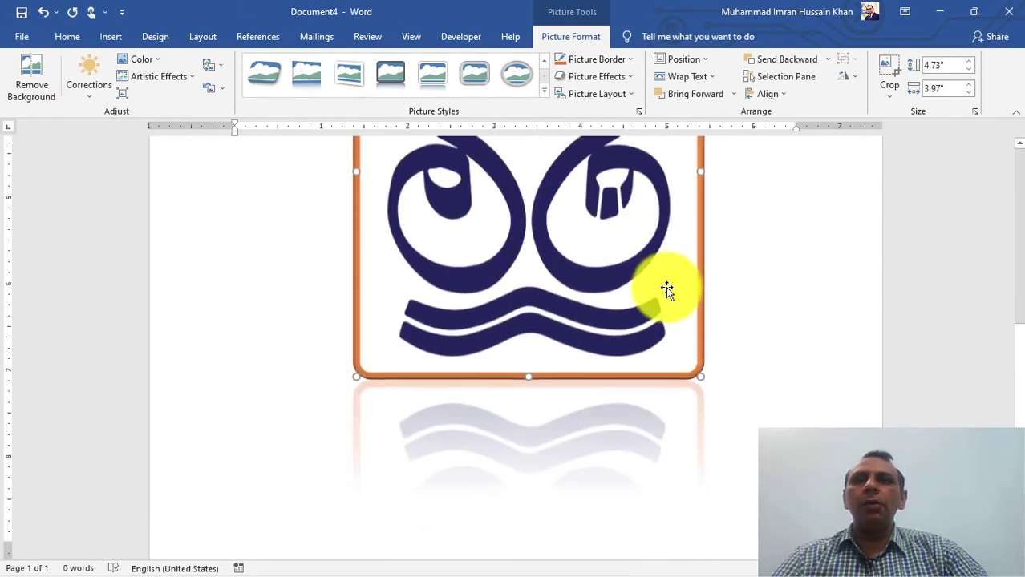
pyautogui.moveTo(696, 288); pyautogui.dragTo(595, 174)
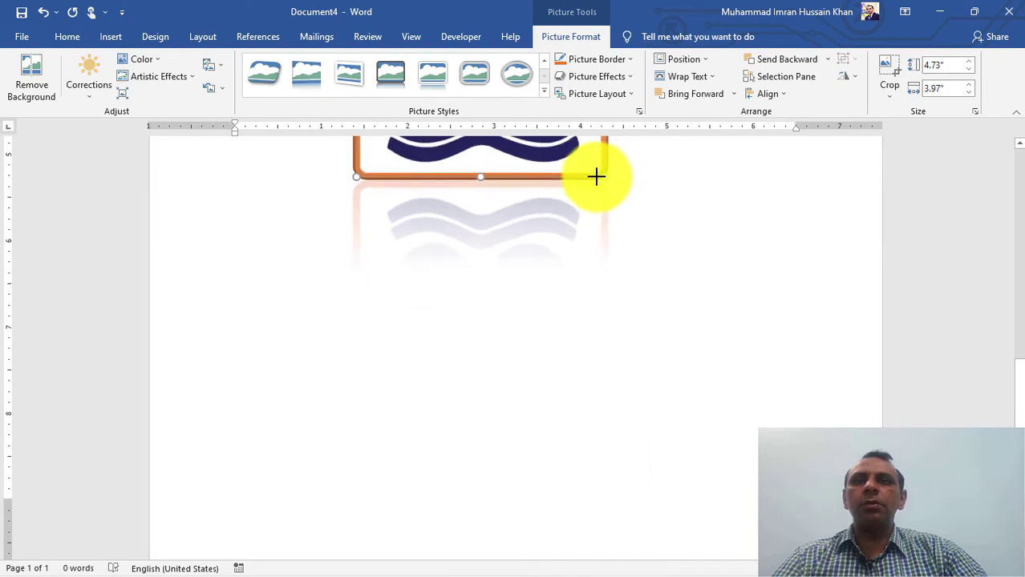
pyautogui.scroll(8, 691, 240)
pyautogui.scroll(-1, 695, 242)
pyautogui.moveTo(481, 321); pyautogui.dragTo(353, 232)
pyautogui.click(553, 263)
pyautogui.scroll(-1, 412, 274)
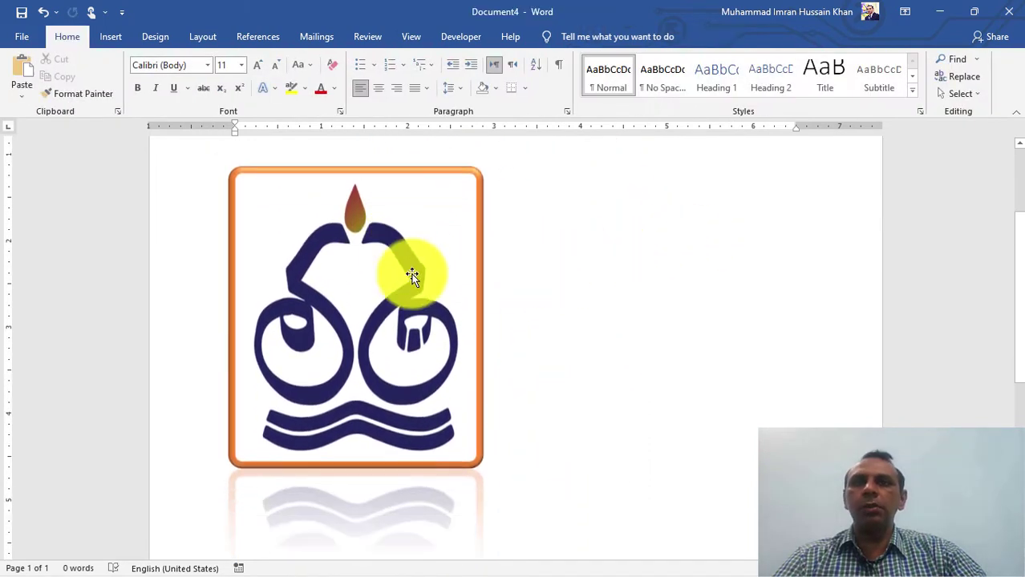
# - Move the logo about 1 inch to the right and shrink it slightly from its upper-right corner
pyautogui.click(427, 274)
pyautogui.moveTo(417, 264); pyautogui.dragTo(505, 271)
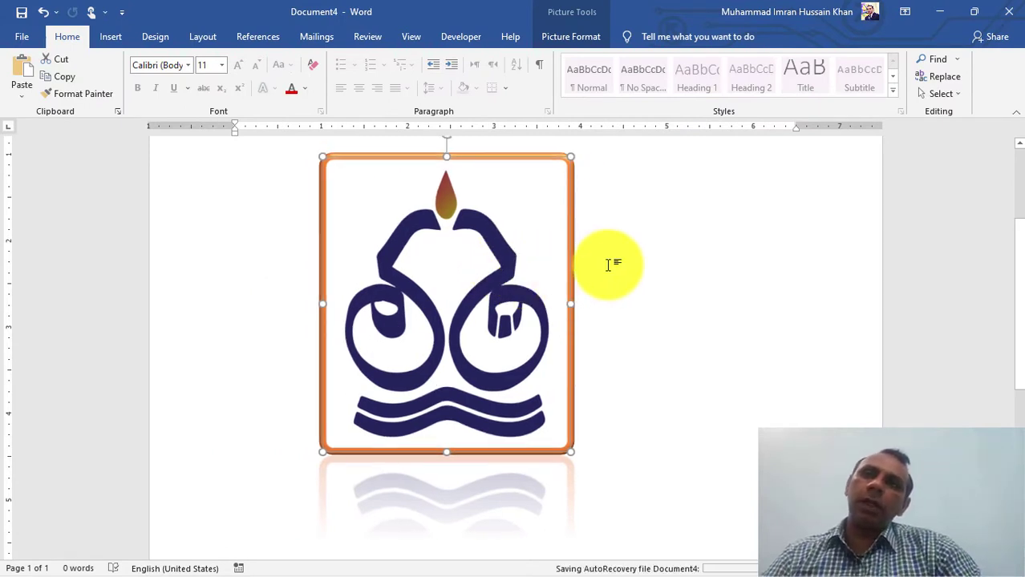
pyautogui.scroll(2, 609, 264)
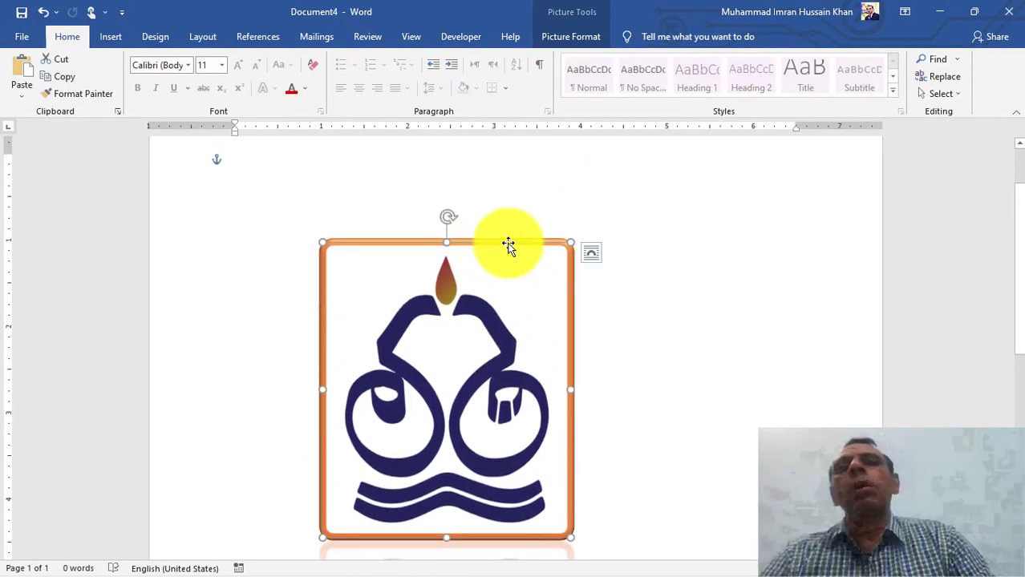
pyautogui.moveTo(572, 240); pyautogui.dragTo(533, 274)
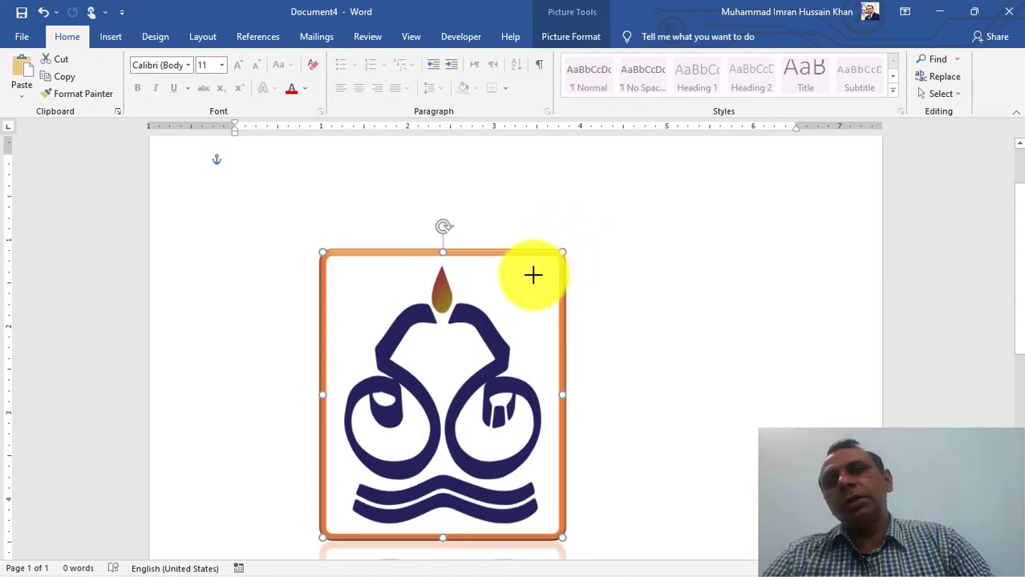
pyautogui.scroll(-5, 579, 298)
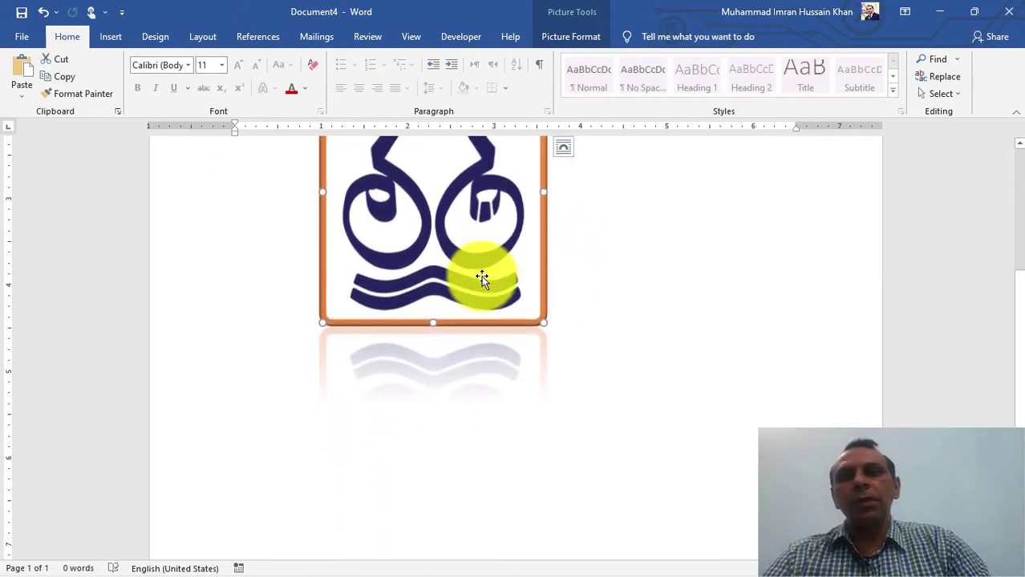
# - Delete the logo from the page and switch to the Document3 window with the sample text
pyautogui.press('Delete')
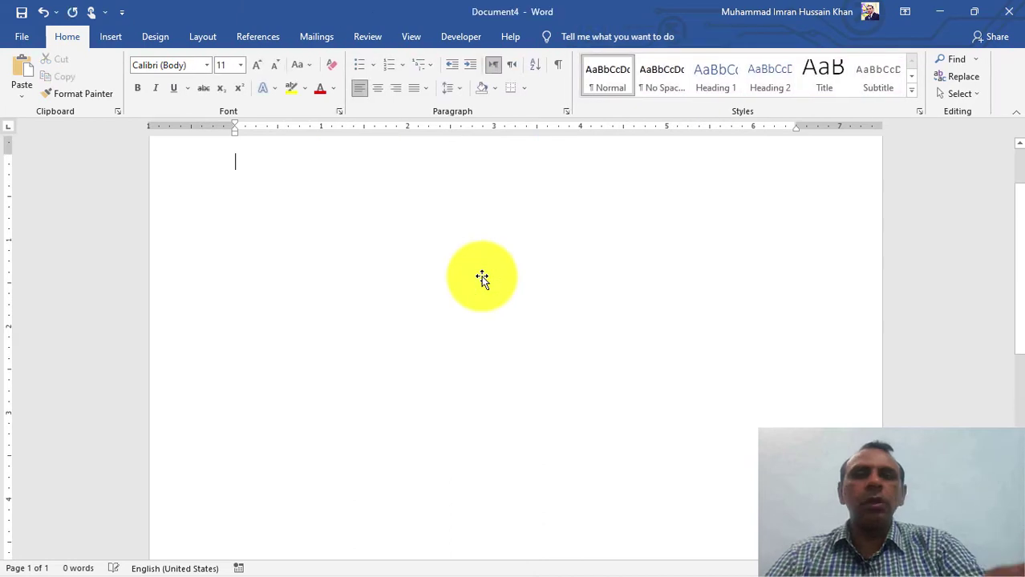
pyautogui.press('super+Tab')
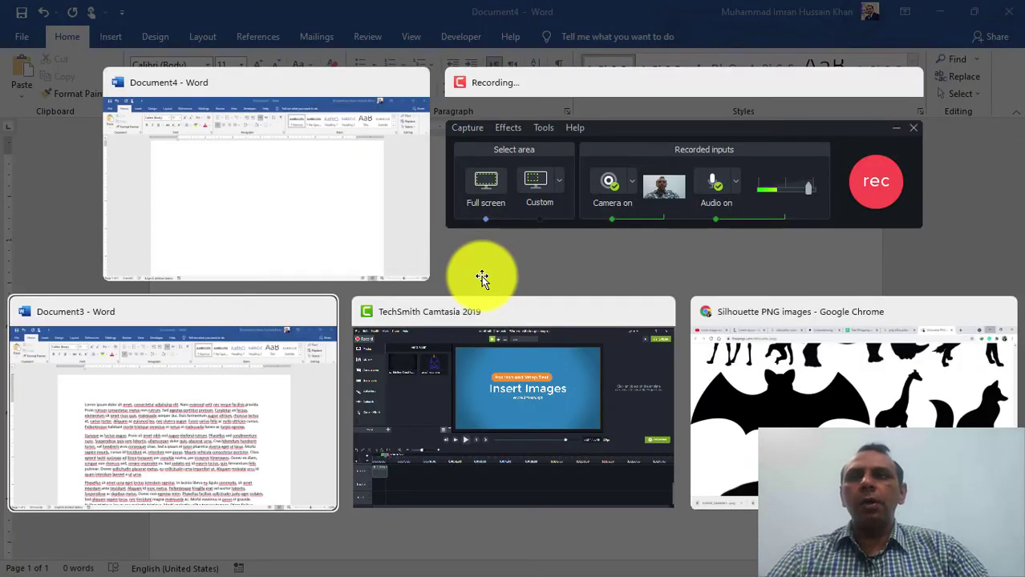
pyautogui.press('Return')
pyautogui.scroll(-3, 614, 225)
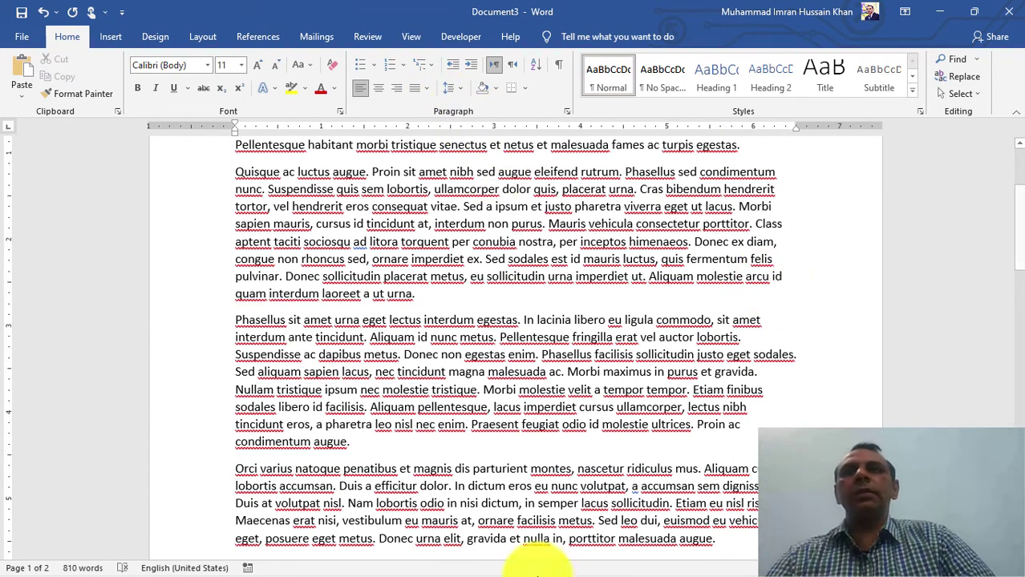
# - Place the cursor after "Mauris vehicula" in the "Quisque ac luctus augue" paragraph and search Bing's online pictures for "Pakistan"
pyautogui.click(633, 223)
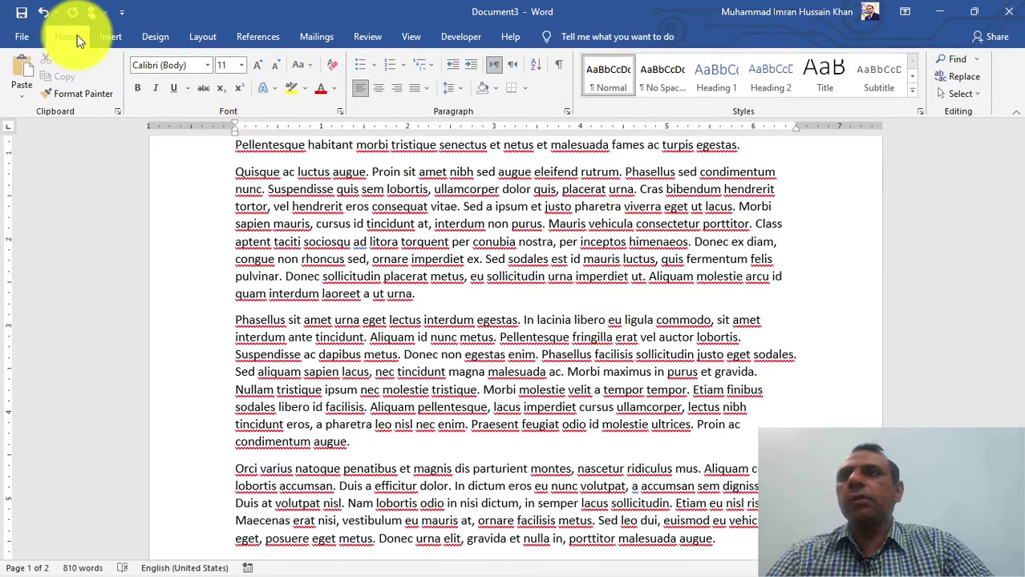
pyautogui.click(105, 39)
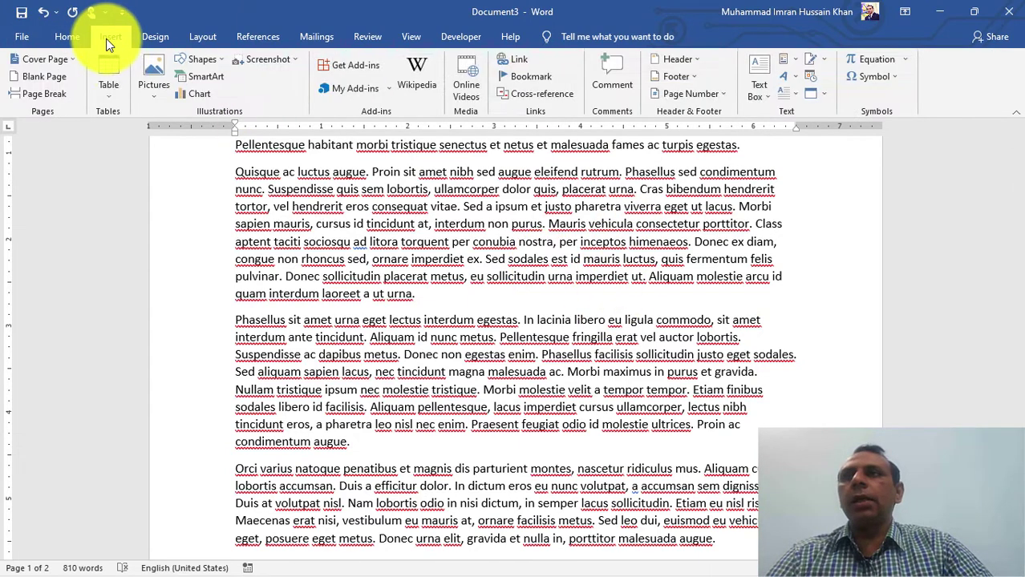
pyautogui.click(155, 92)
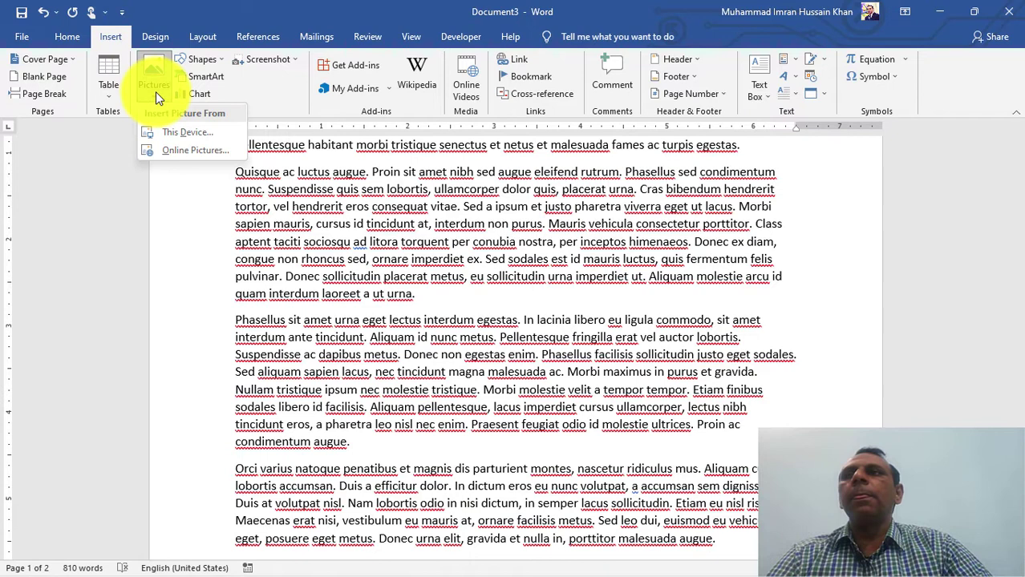
pyautogui.click(190, 150)
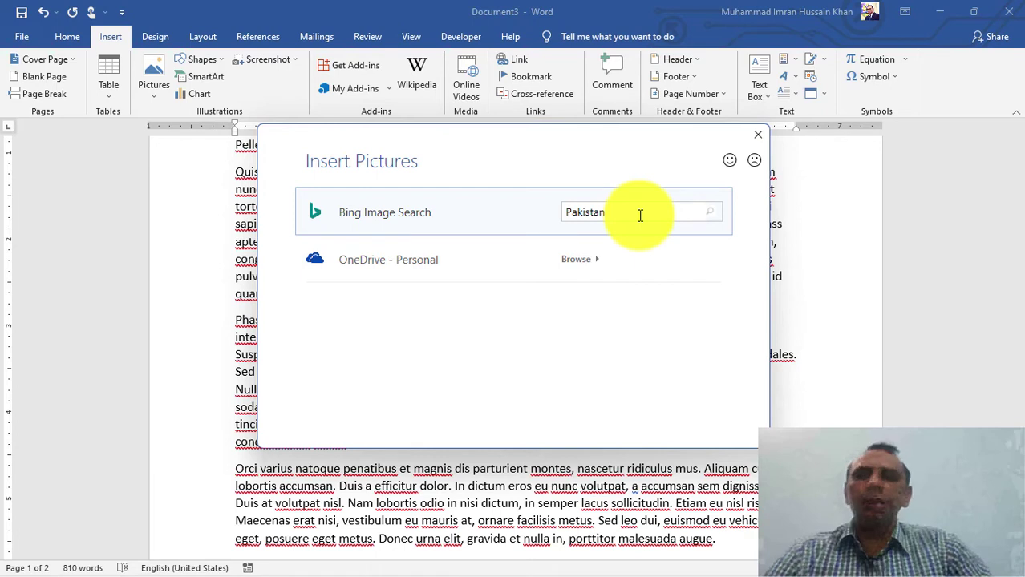
pyautogui.press('Return')
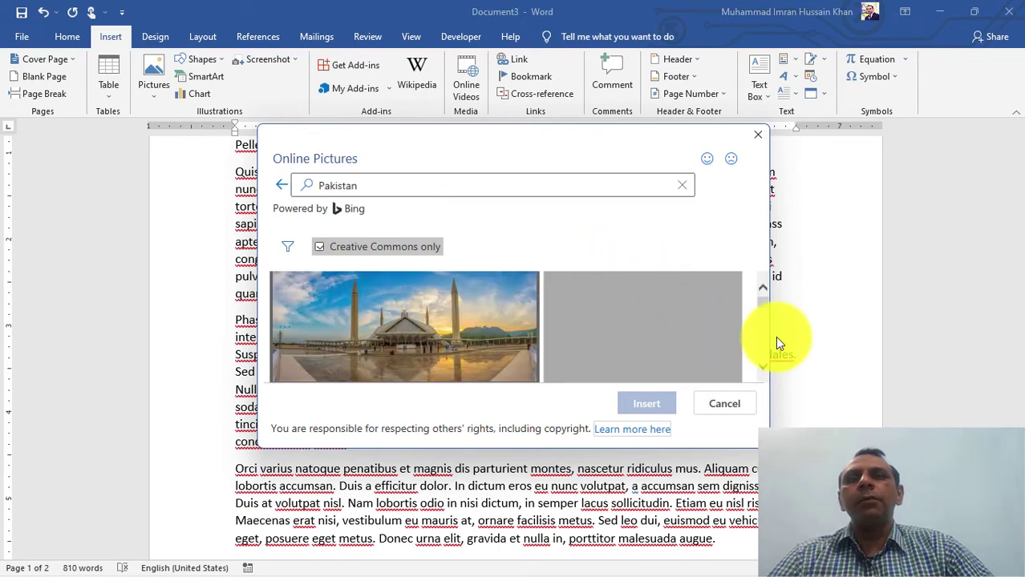
# - Insert the online picture of the mosque with lit minarets under a blue evening sky at the cursor
pyautogui.scroll(-2, 764, 333)
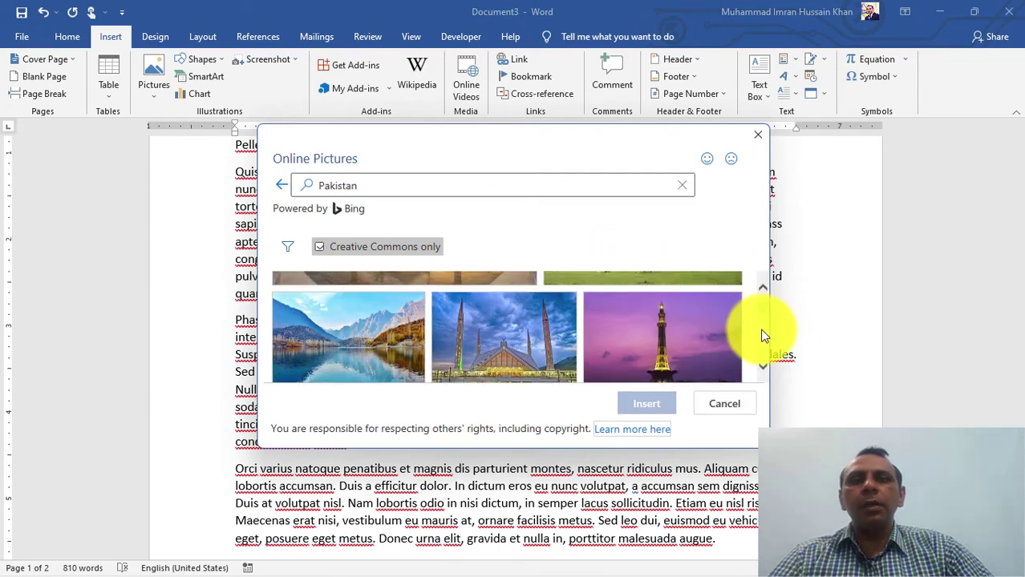
pyautogui.scroll(-2, 762, 351)
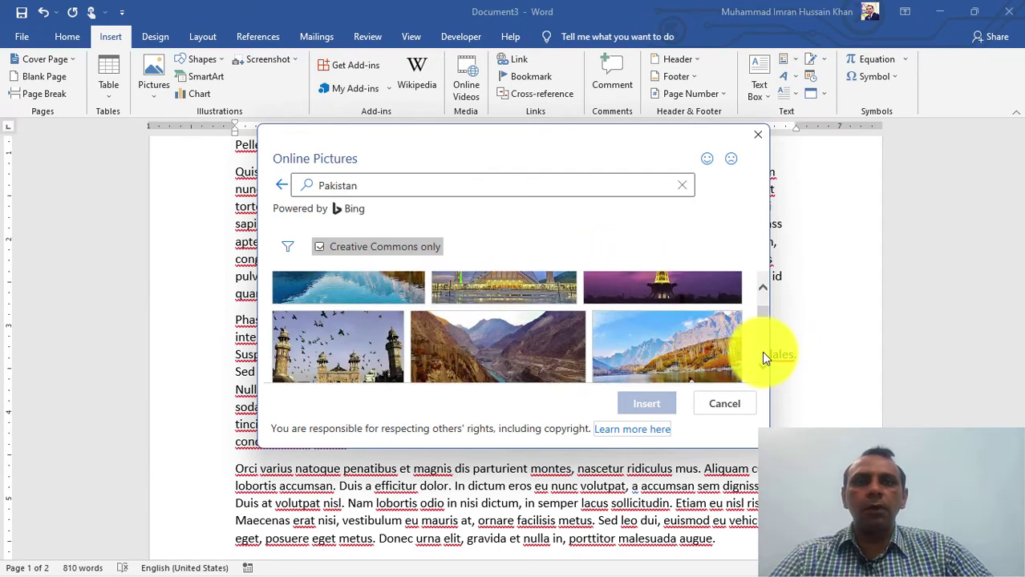
pyautogui.scroll(1, 609, 321)
pyautogui.click(558, 305)
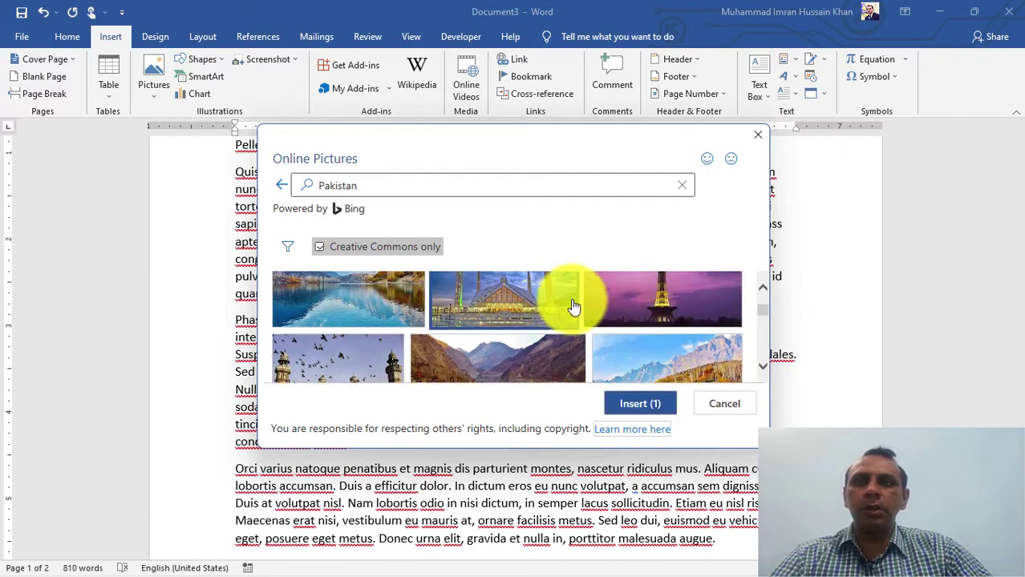
pyautogui.click(642, 405)
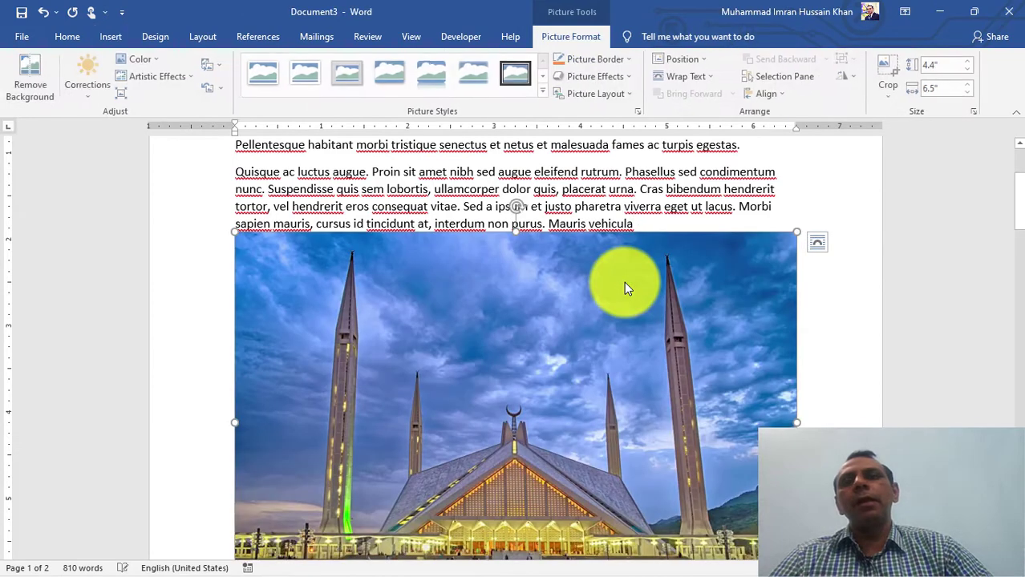
# - Shrink the mosque picture to about 1.94" high and 2.87" wide
pyautogui.scroll(-1, 691, 295)
pyautogui.moveTo(800, 190); pyautogui.dragTo(252, 378)
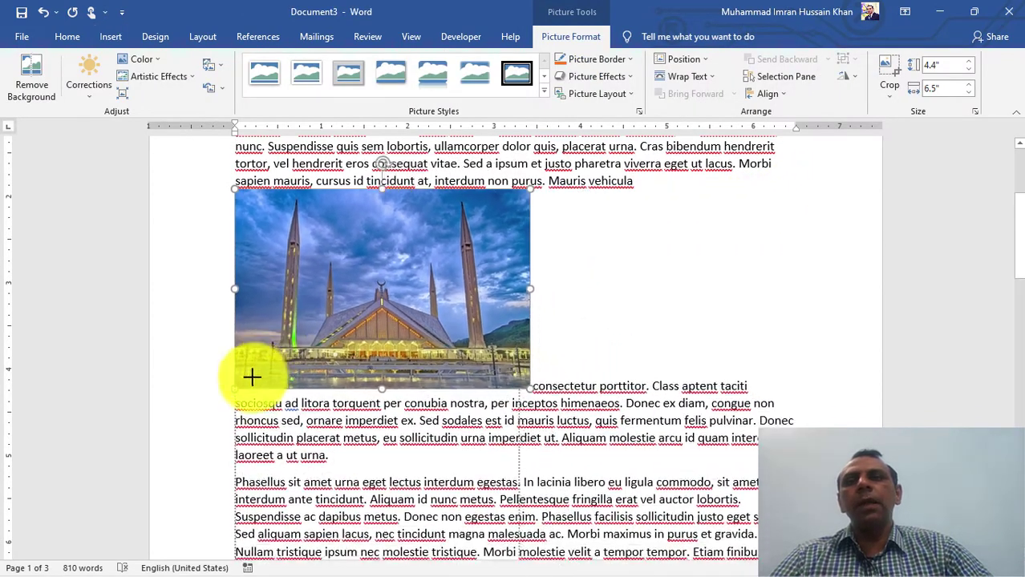
pyautogui.moveTo(514, 381); pyautogui.dragTo(485, 350)
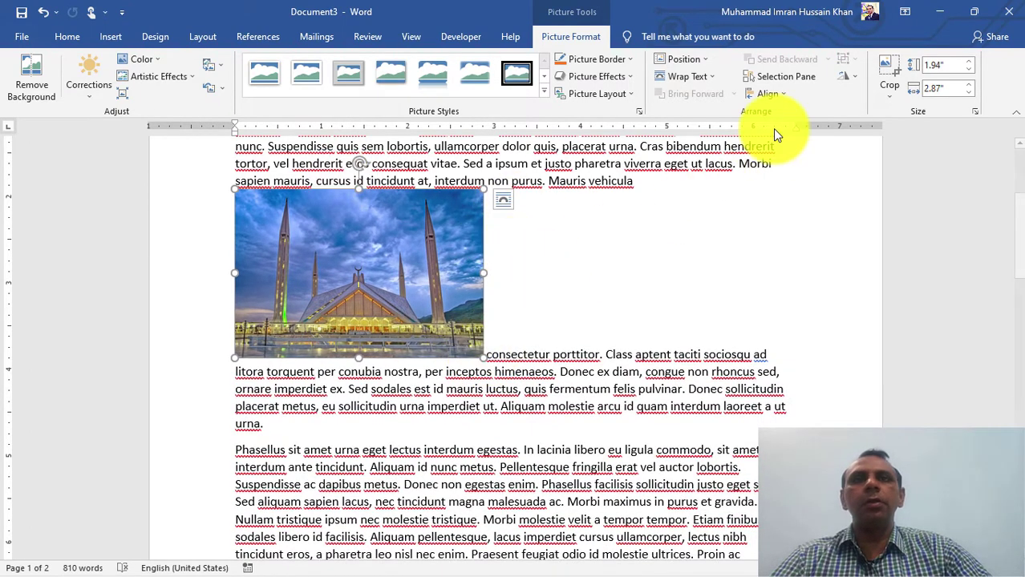
# - Set the mosque picture's wrapping to In Line with Text and try to move it within the paragraph
pyautogui.click(711, 79)
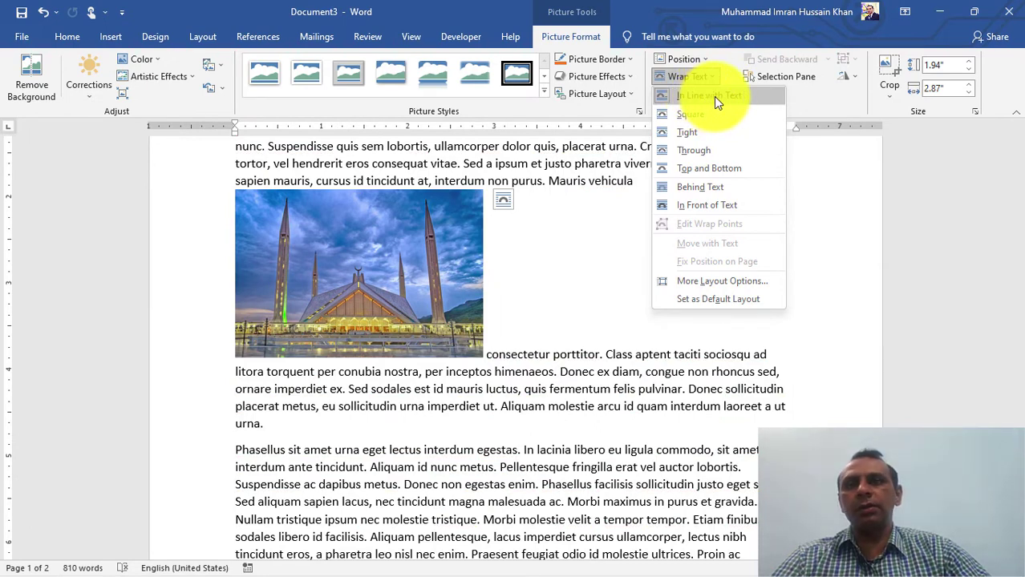
pyautogui.click(713, 96)
pyautogui.moveTo(411, 285); pyautogui.dragTo(441, 263)
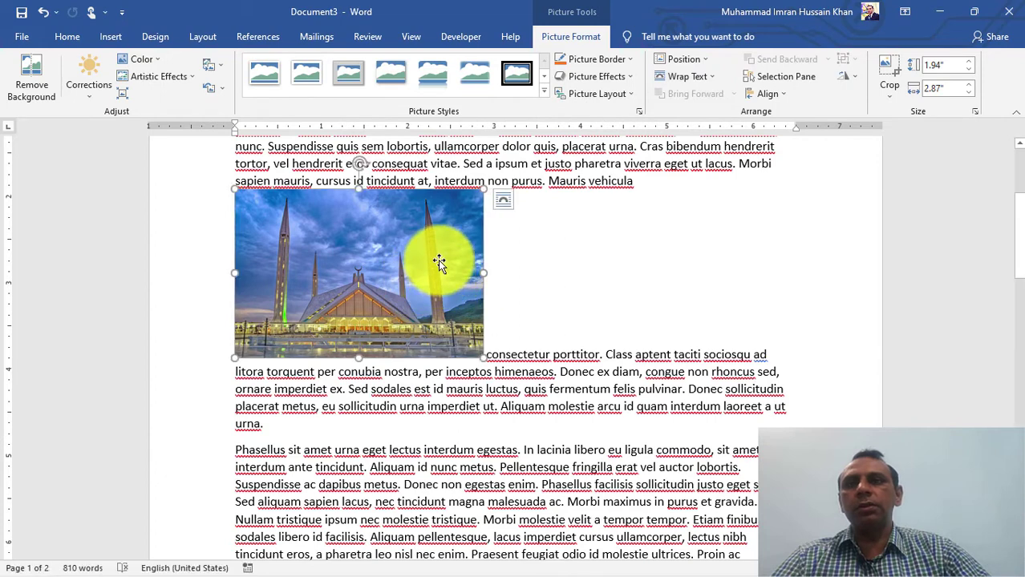
pyautogui.click(495, 328)
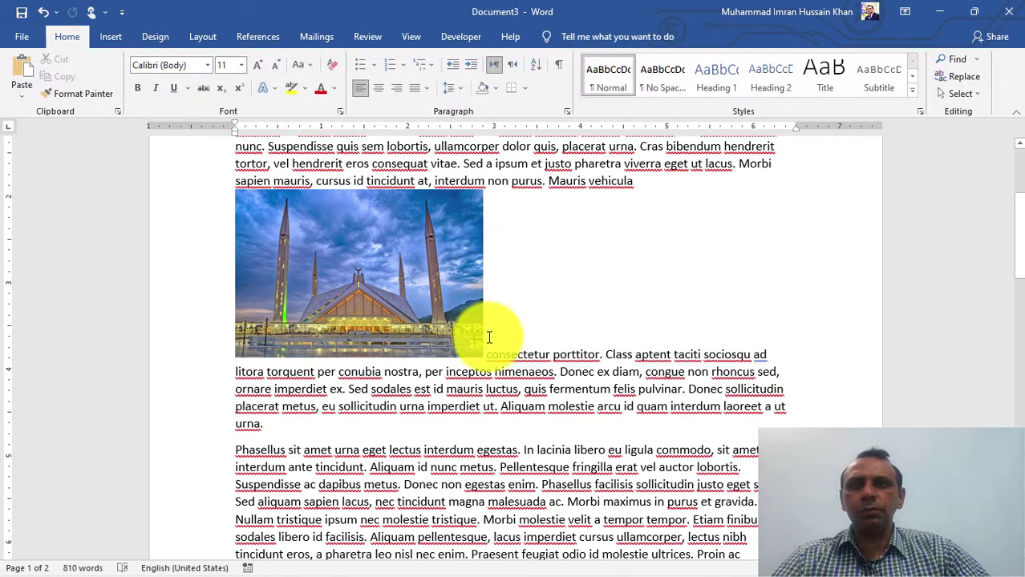
pyautogui.click(434, 286)
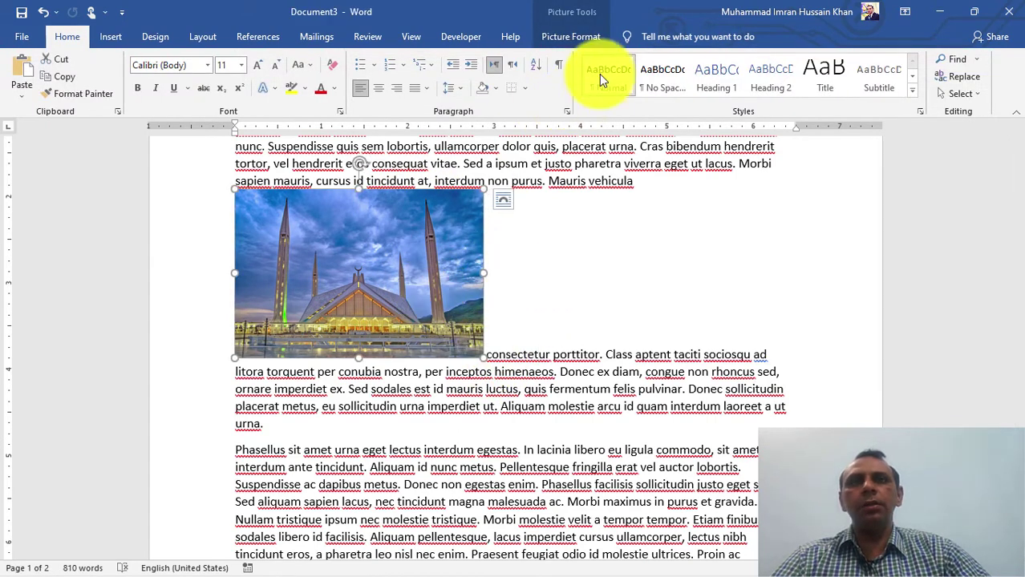
# - Set the mosque picture's text wrapping to Square
pyautogui.doubleClick(464, 229)
pyautogui.click(711, 62)
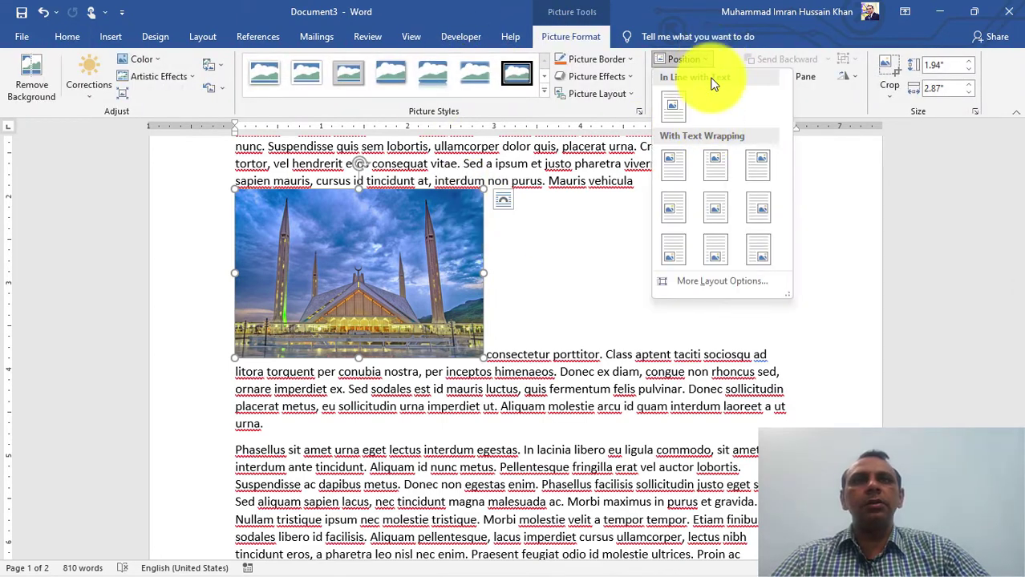
pyautogui.click(711, 64)
pyautogui.click(710, 74)
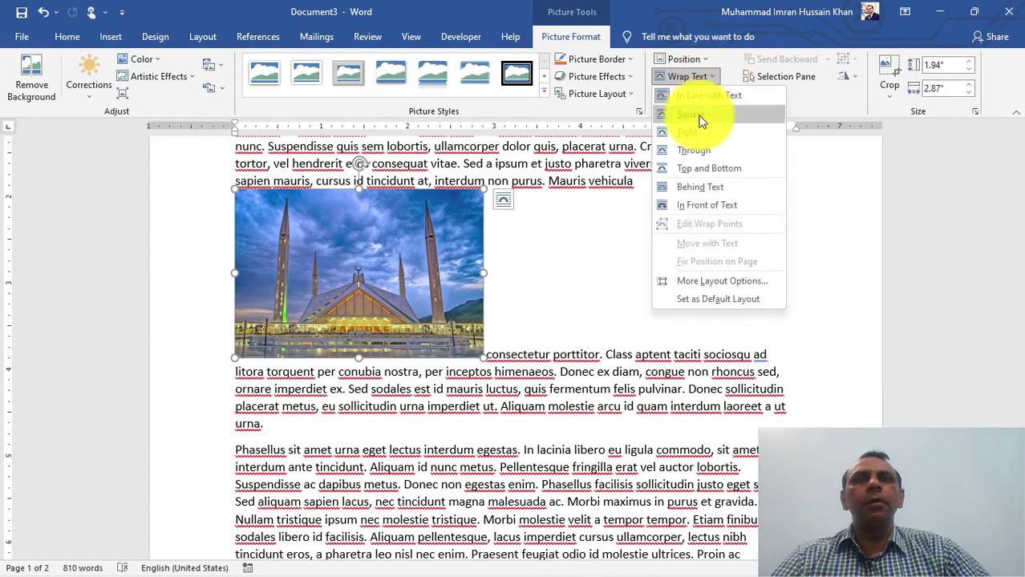
pyautogui.click(700, 116)
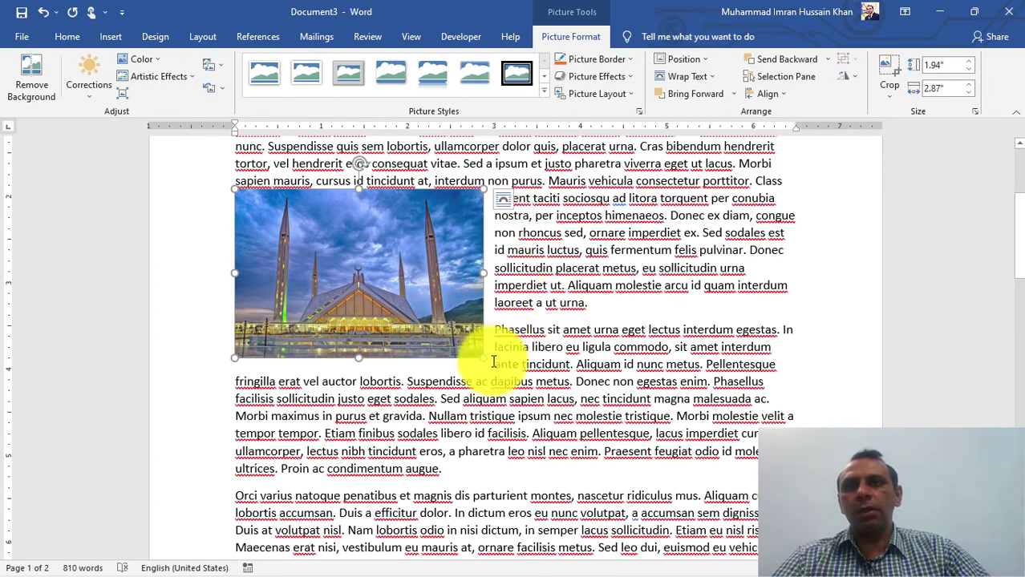
# - Move the mosque picture to the middle of the text, between the two paragraphs, and delete it
pyautogui.scroll(-2, 481, 336)
pyautogui.scroll(1, 484, 289)
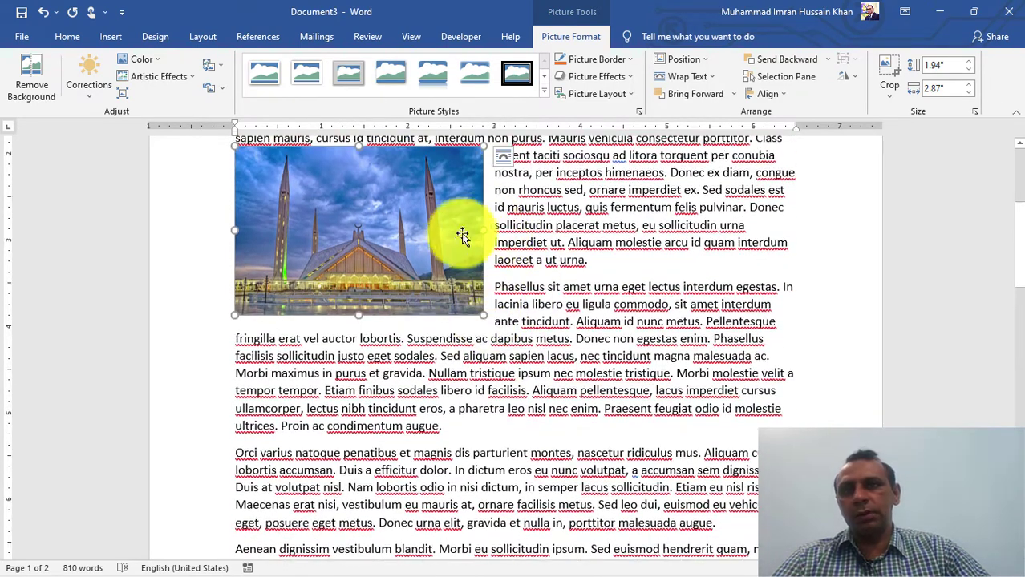
pyautogui.moveTo(458, 229); pyautogui.dragTo(577, 301)
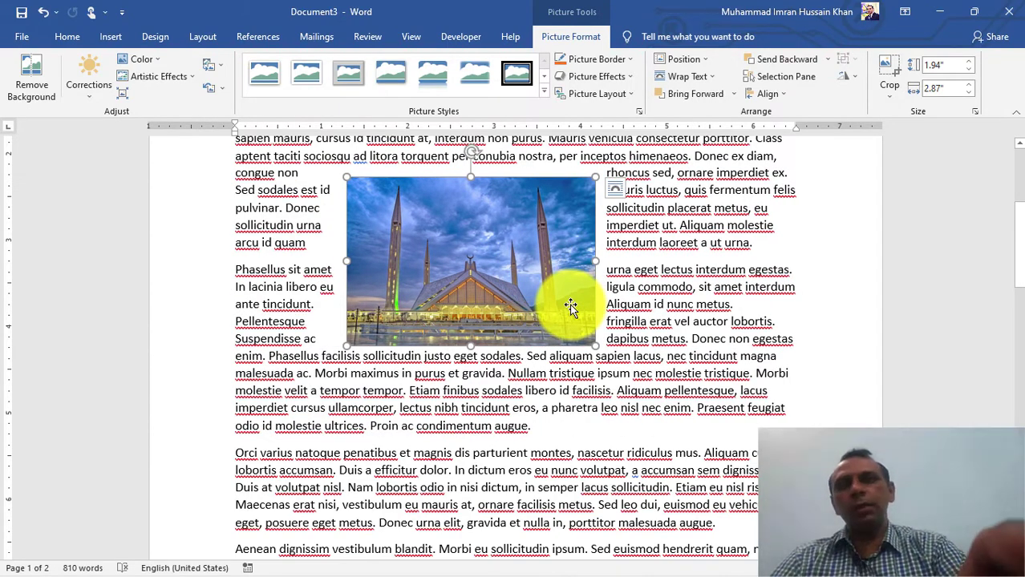
pyautogui.press('Delete')
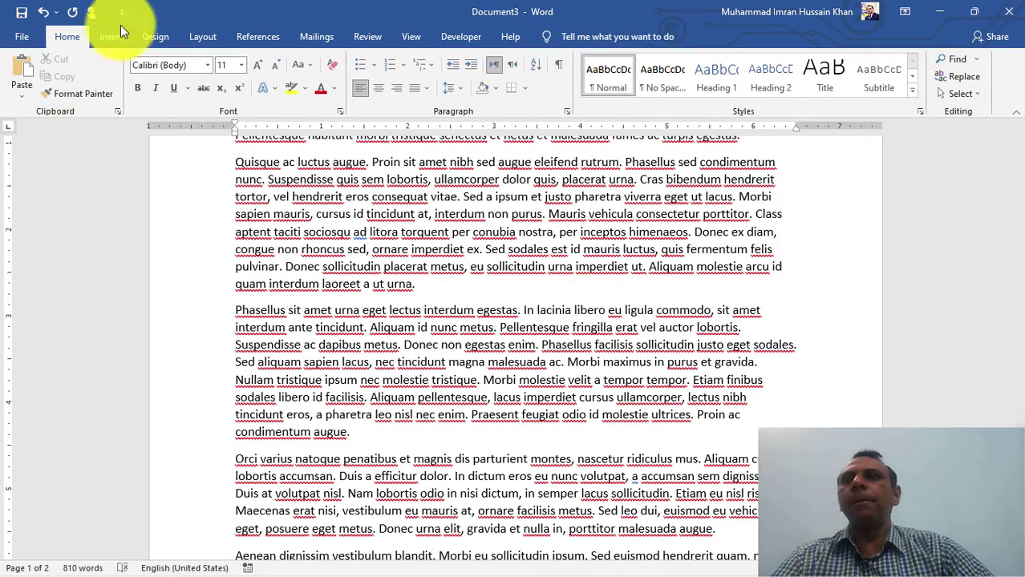
# - Insert the blue logo picture with the orange flame from the Desktop folder on this device
pyautogui.click(116, 37)
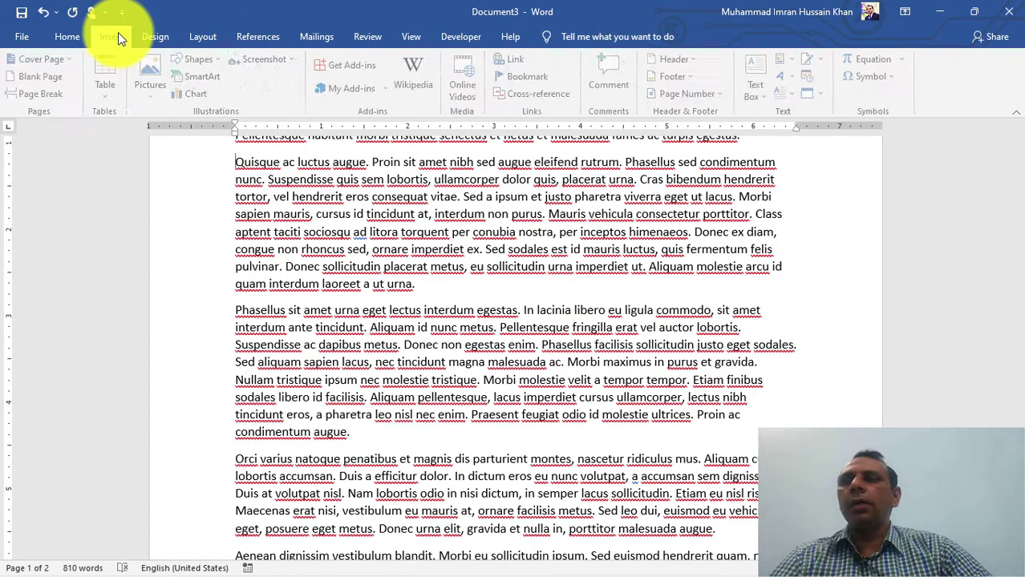
pyautogui.click(146, 72)
pyautogui.click(165, 131)
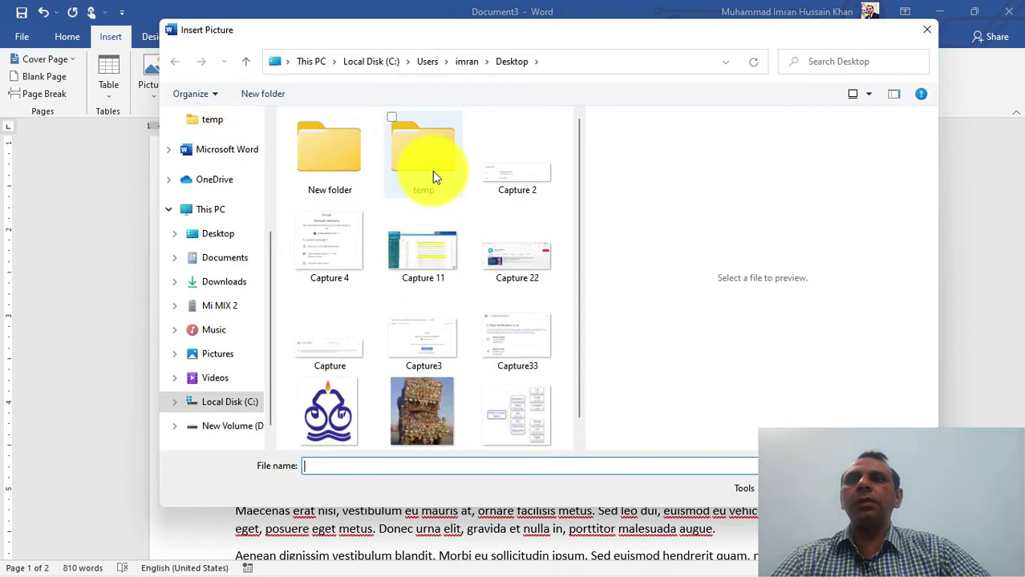
pyautogui.click(347, 394)
pyautogui.doubleClick(338, 392)
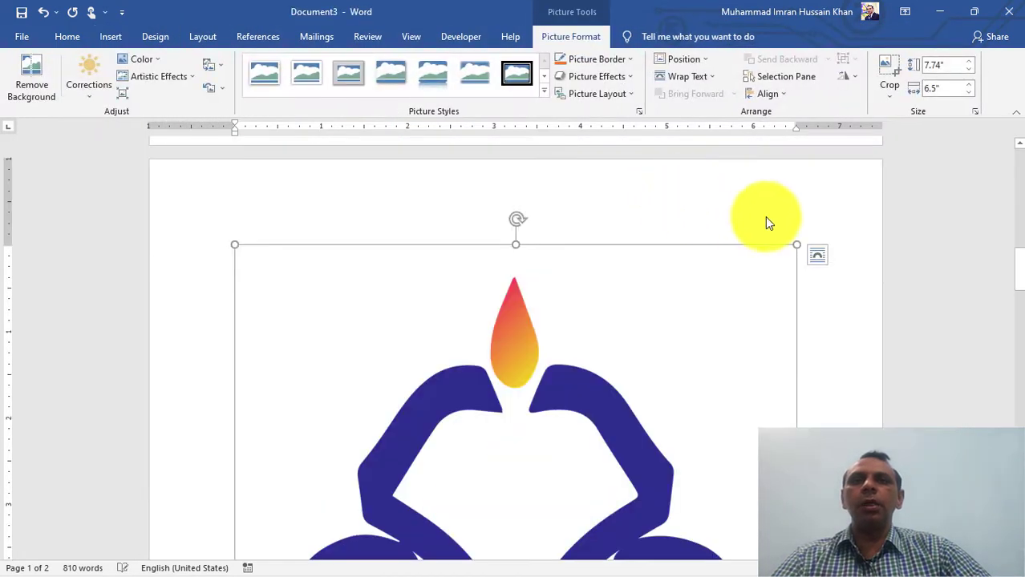
# - Set the flame logo's text wrapping to Square
pyautogui.click(817, 256)
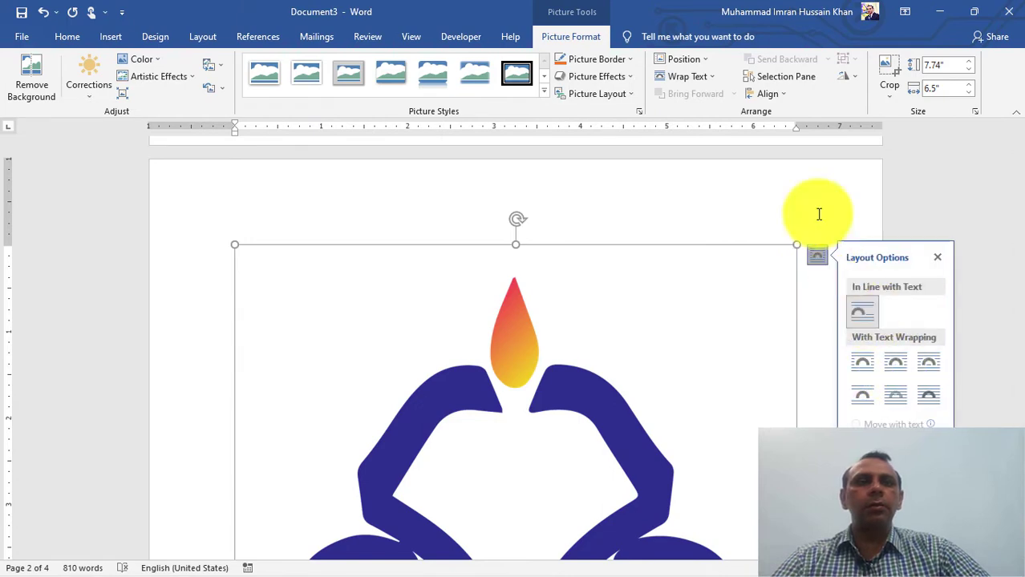
pyautogui.click(684, 76)
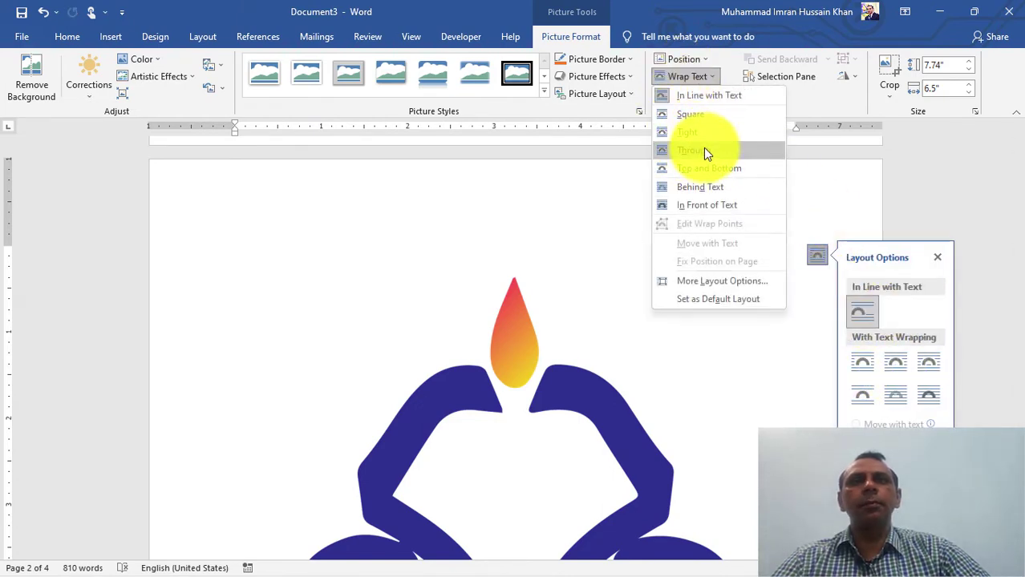
pyautogui.click(707, 119)
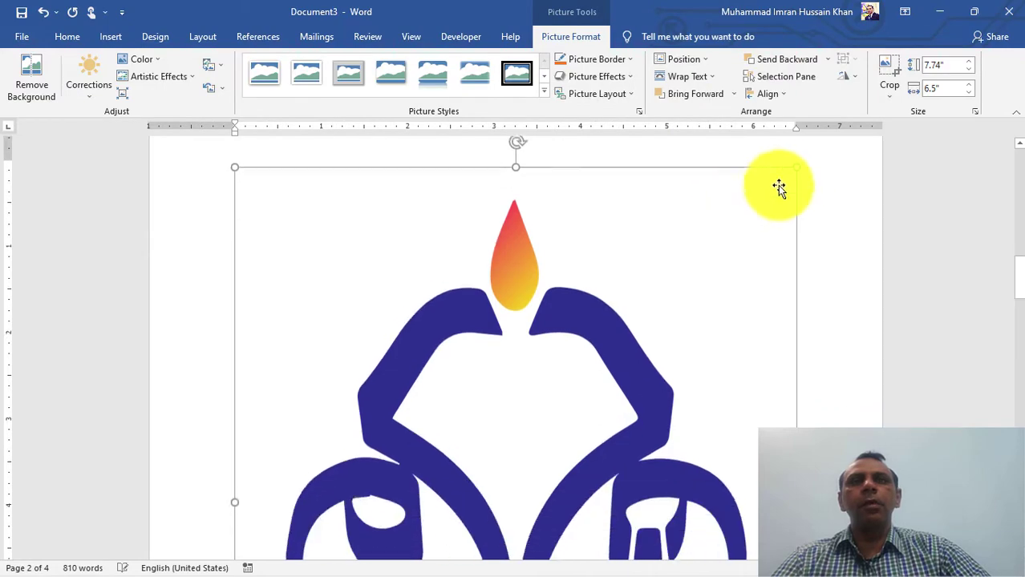
# - Shrink the flame logo proportionally to about 2.34" high and 1.97" wide
pyautogui.click(796, 162)
pyautogui.moveTo(796, 162); pyautogui.dragTo(396, 407)
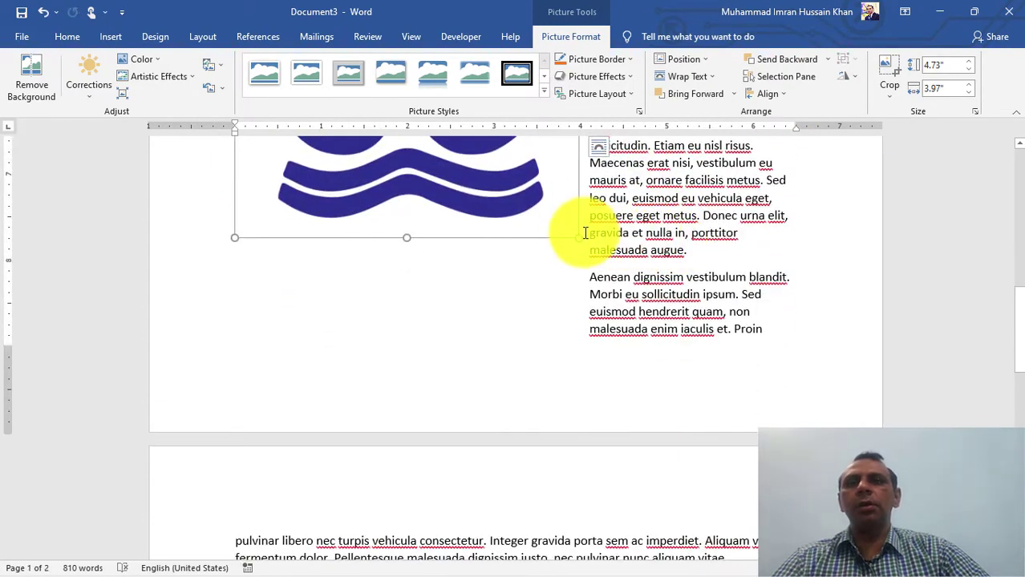
pyautogui.moveTo(584, 232); pyautogui.dragTo(453, 156)
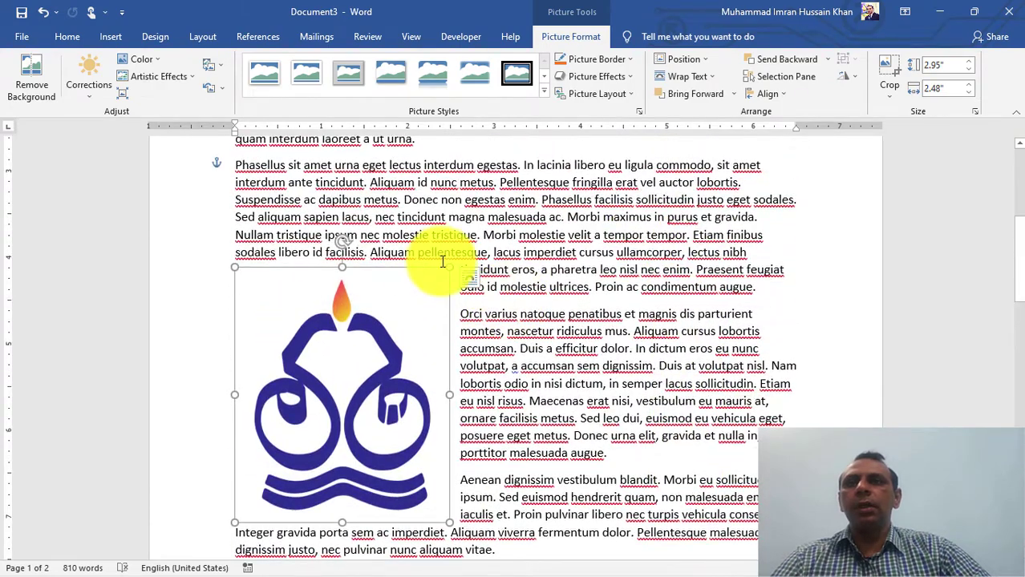
pyautogui.moveTo(448, 267); pyautogui.dragTo(384, 325)
# - Move the flame logo to the centre of the text and back toward the left margin beside the "Orci varius" paragraph
pyautogui.moveTo(373, 370); pyautogui.dragTo(610, 285)
pyautogui.scroll(-2, 666, 272)
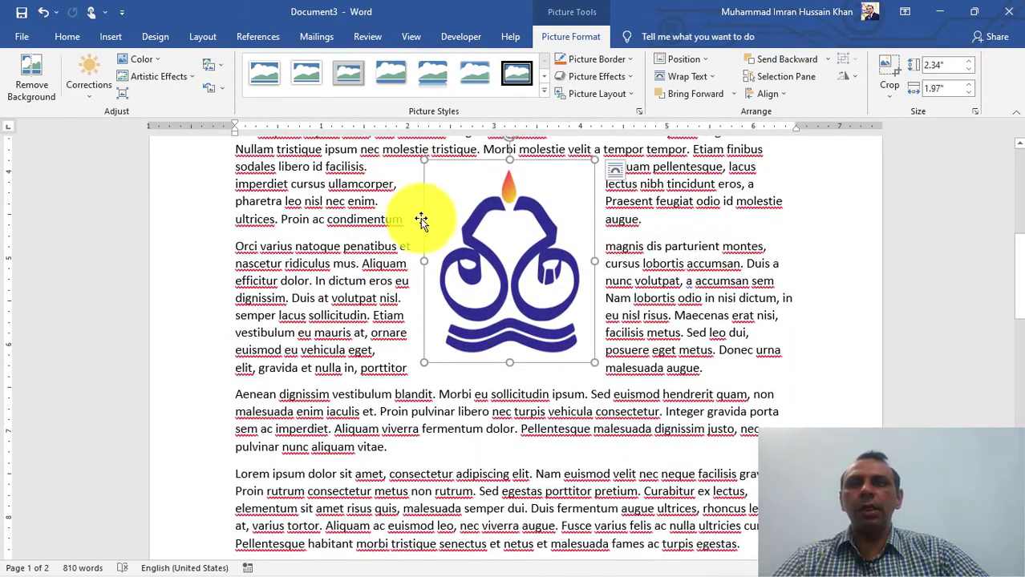
pyautogui.moveTo(496, 267); pyautogui.dragTo(390, 248)
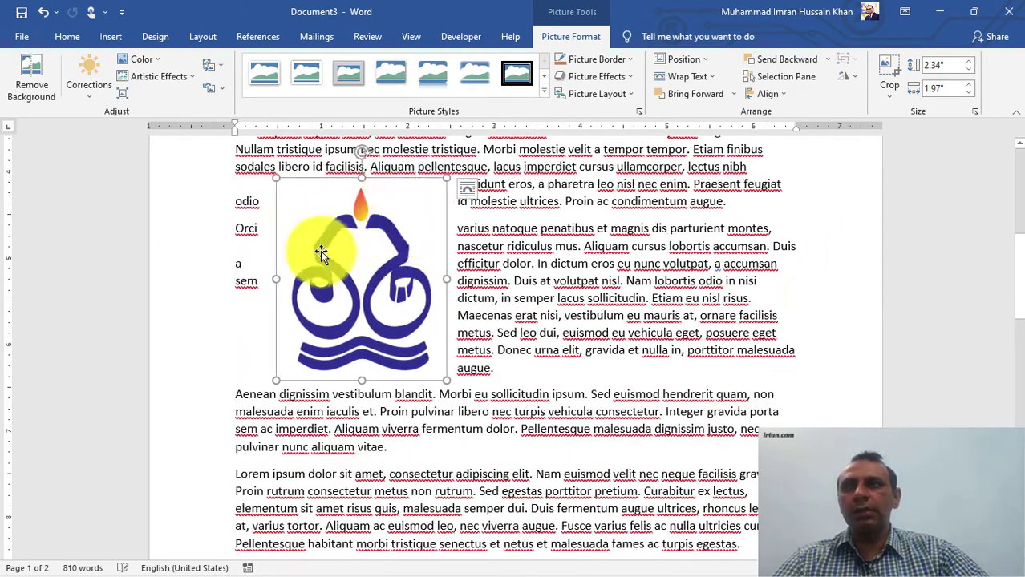
# - Set the flame logo's text wrapping to Tight and check the text flow with the picture deselected
pyautogui.click(714, 76)
pyautogui.click(697, 130)
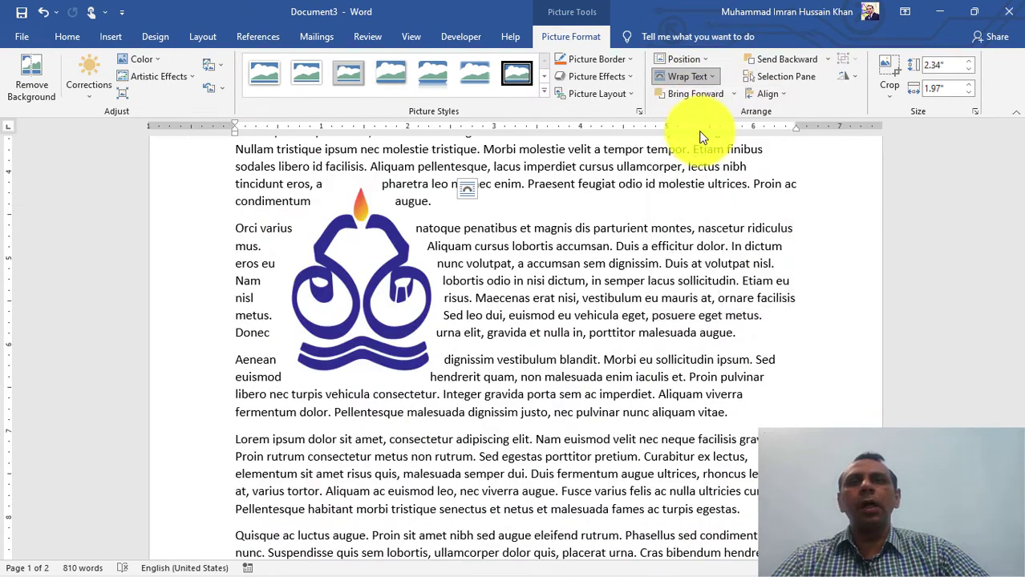
pyautogui.click(492, 258)
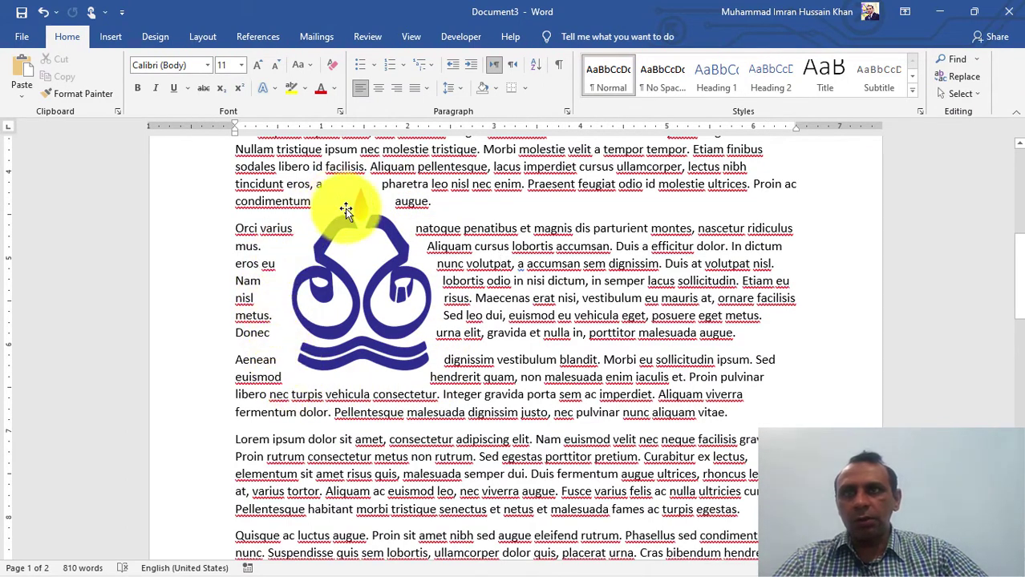
pyautogui.click(361, 230)
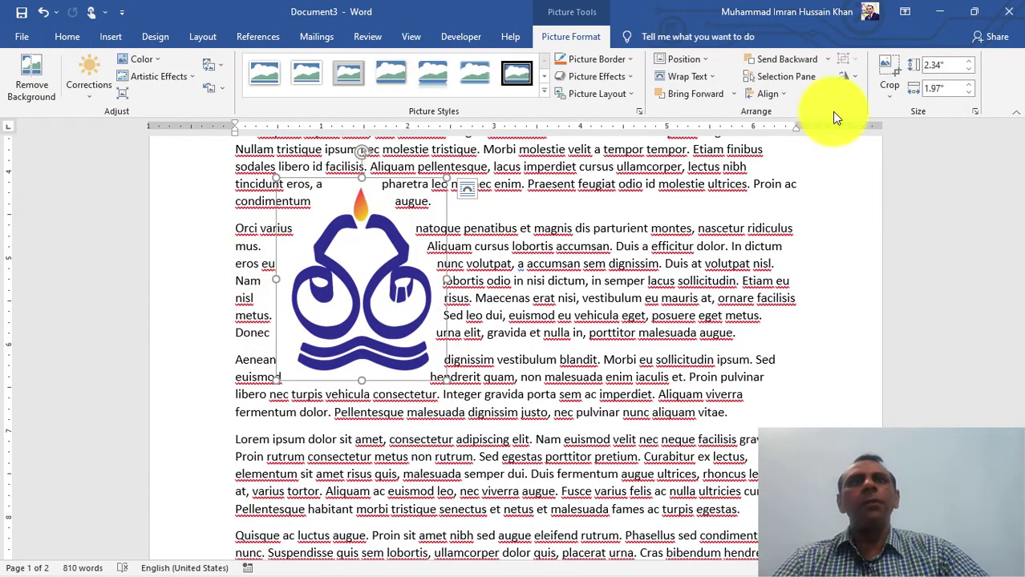
# - Edit the flame logo's wrap points, pulling several points on its left side outward to the page's left text margin
pyautogui.click(705, 76)
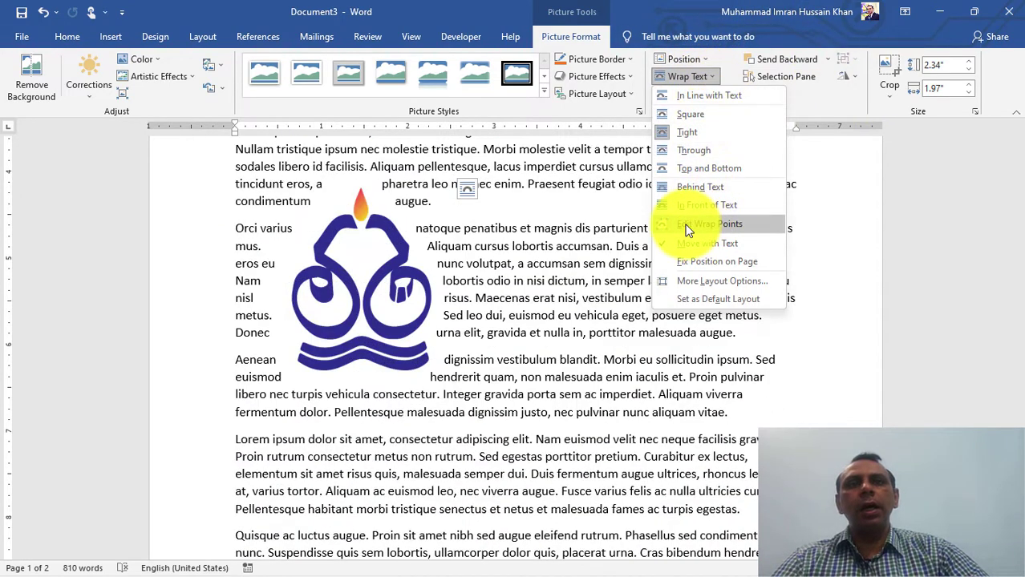
pyautogui.click(701, 229)
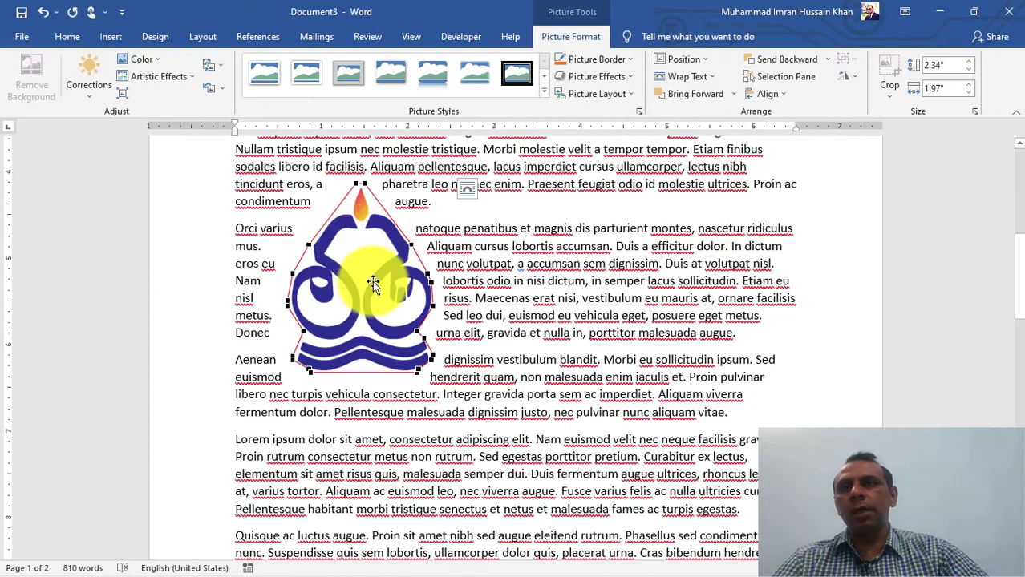
pyautogui.moveTo(290, 301); pyautogui.dragTo(287, 296)
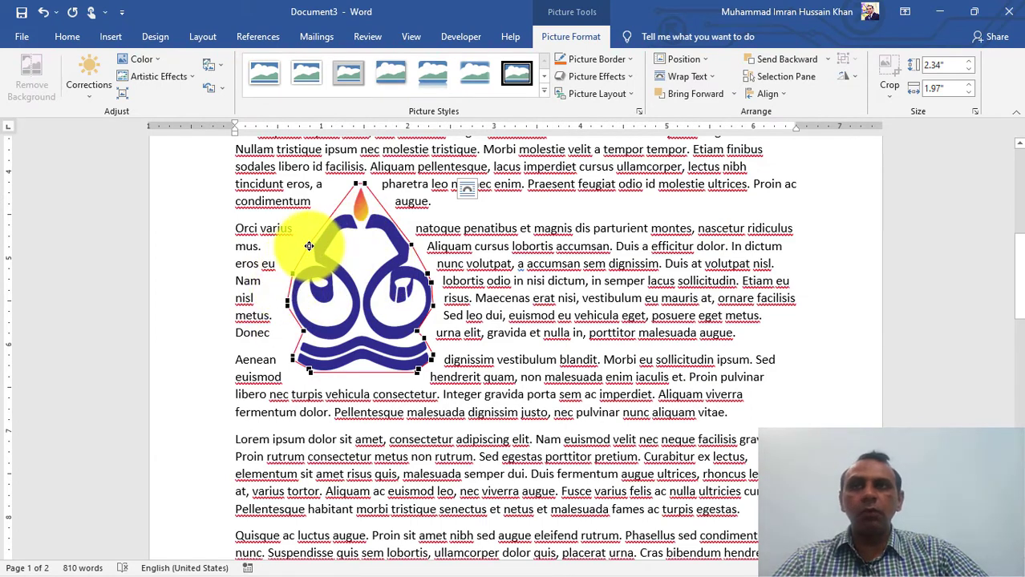
pyautogui.moveTo(302, 243); pyautogui.dragTo(228, 228)
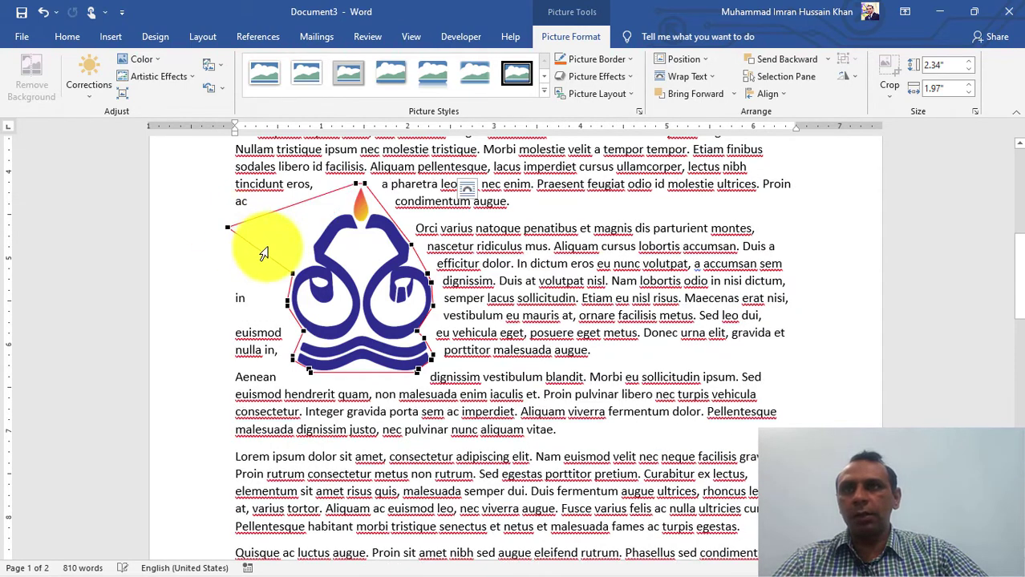
pyautogui.moveTo(221, 299); pyautogui.dragTo(219, 303)
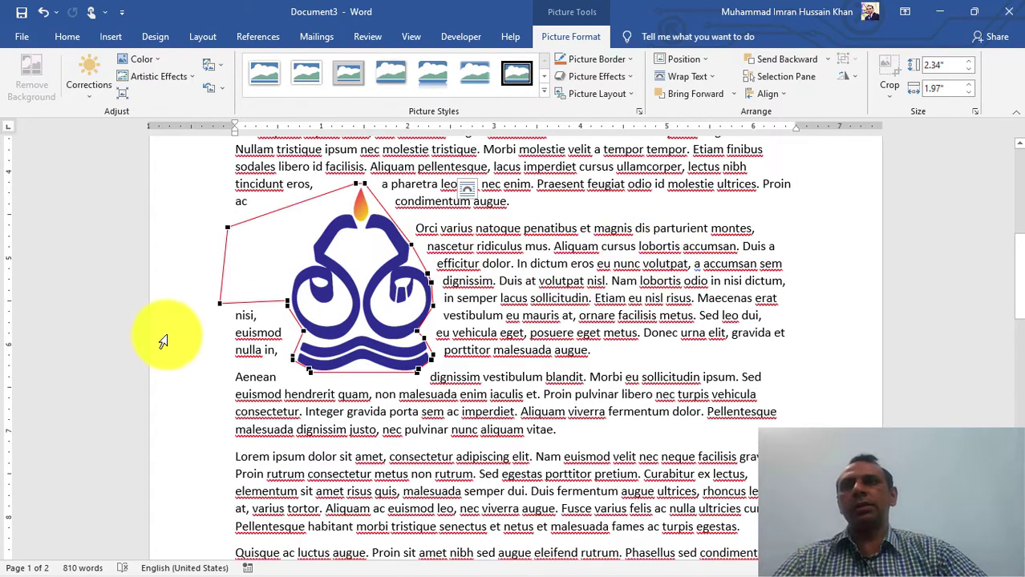
pyautogui.moveTo(288, 305); pyautogui.dragTo(233, 356)
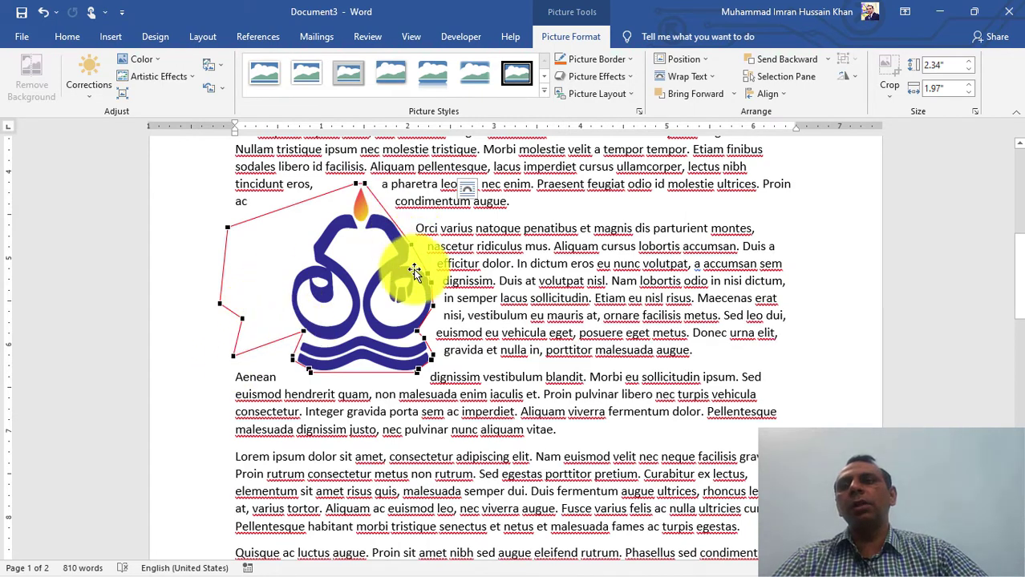
pyautogui.click(704, 78)
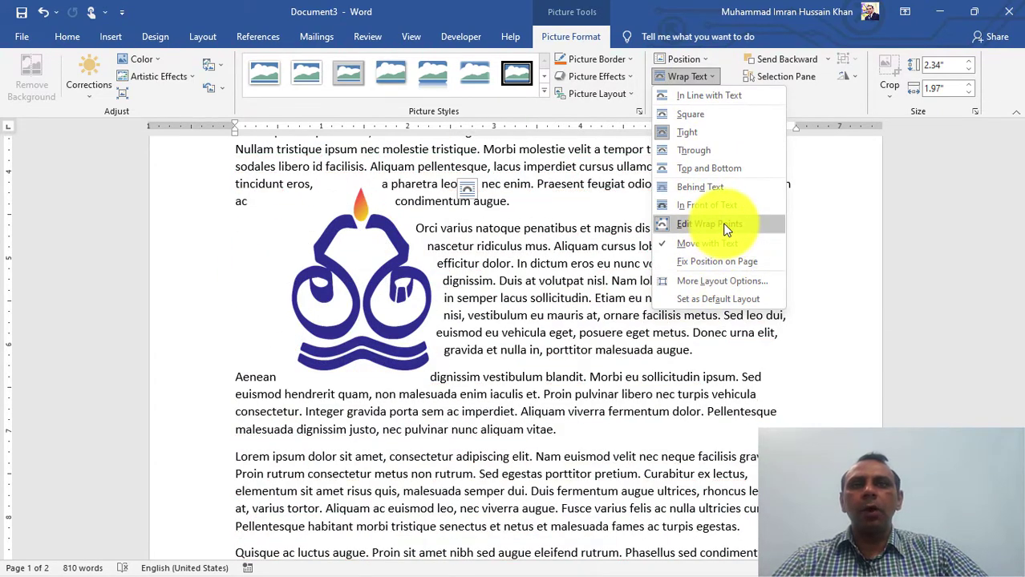
pyautogui.press('Escape')
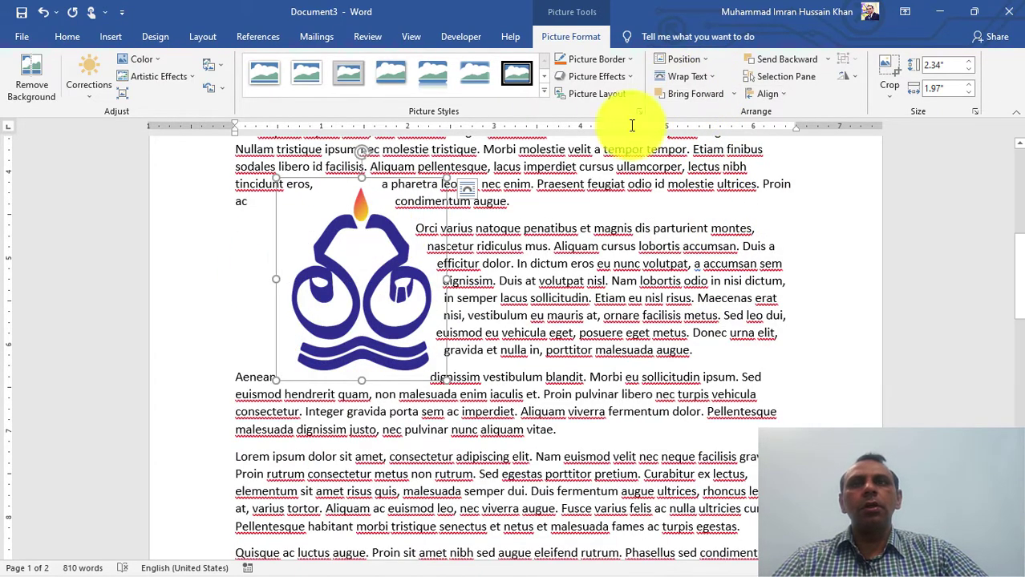
# - Set the flame logo's text wrapping to Through and move it right to the middle of the text
pyautogui.click(700, 72)
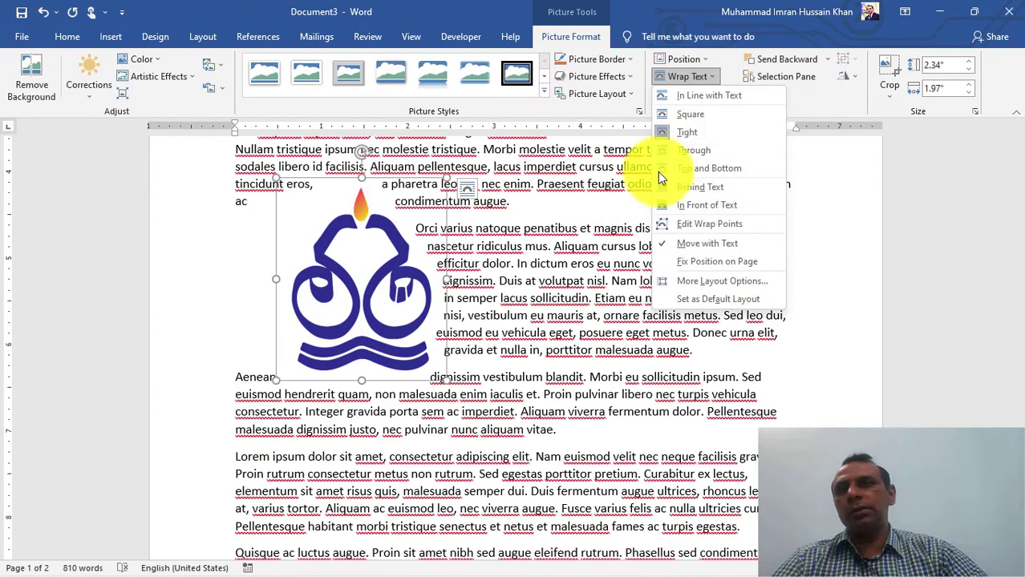
pyautogui.click(686, 158)
pyautogui.moveTo(371, 274); pyautogui.dragTo(521, 258)
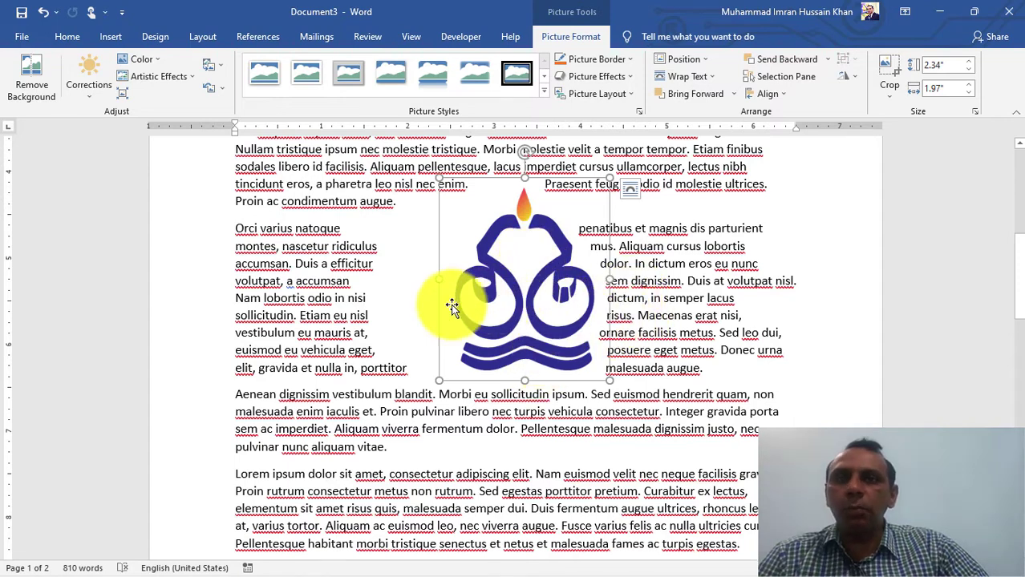
# - Set the flame logo's text wrapping to Top and Bottom and move it down and left into the "Orci varius" paragraph
pyautogui.click(706, 74)
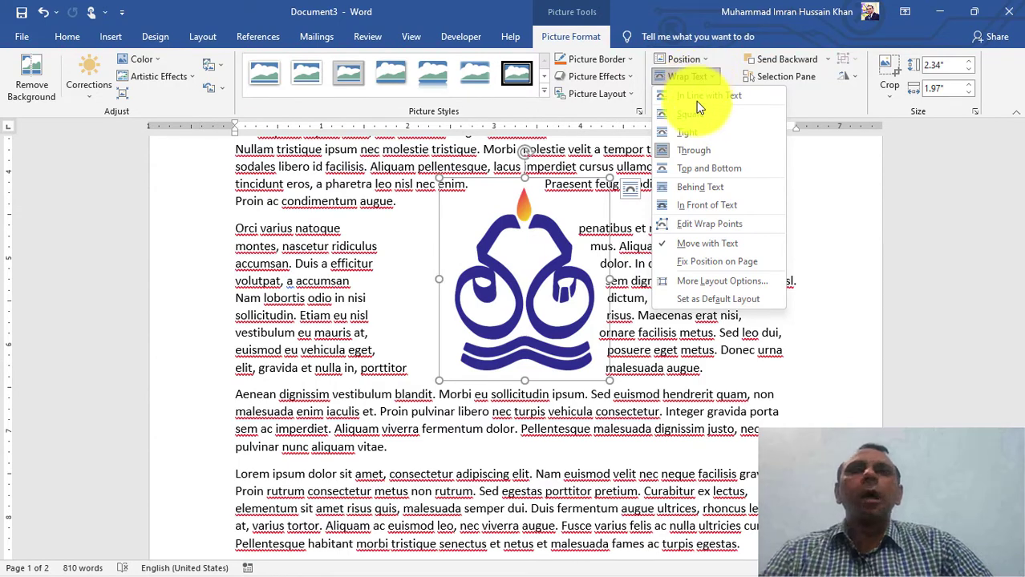
pyautogui.click(702, 169)
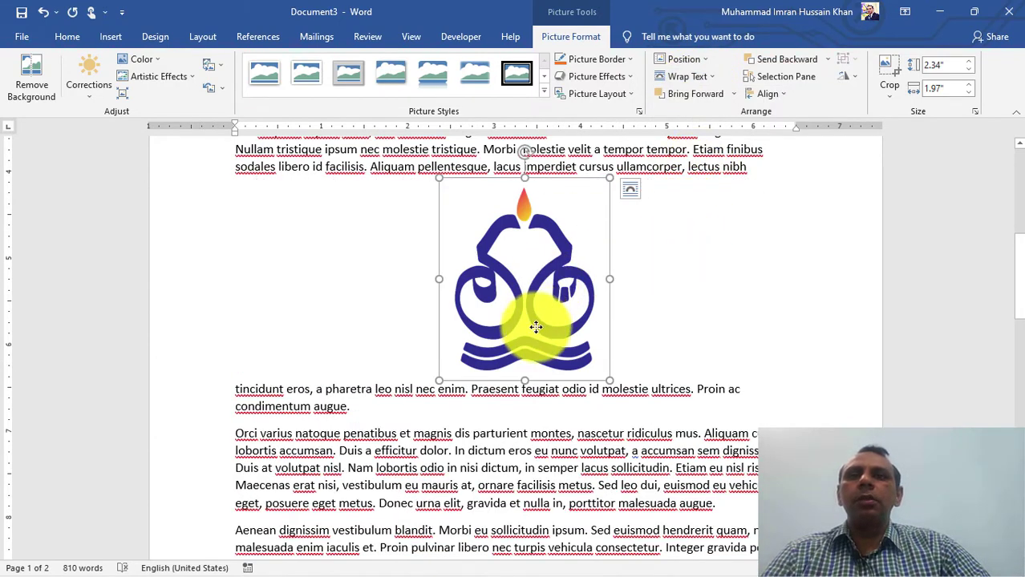
pyautogui.moveTo(537, 298); pyautogui.dragTo(389, 269)
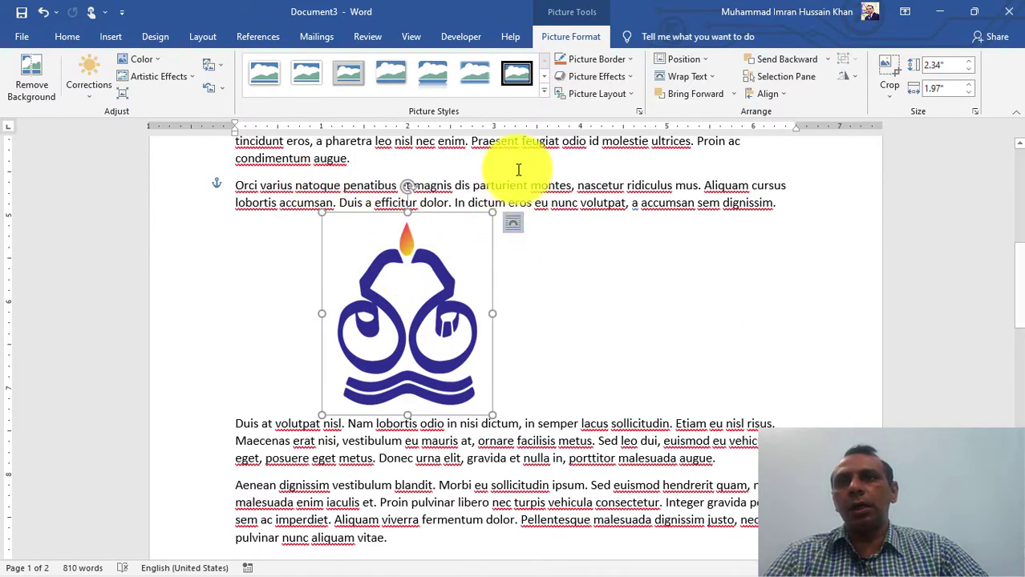
pyautogui.scroll(-3, 450, 190)
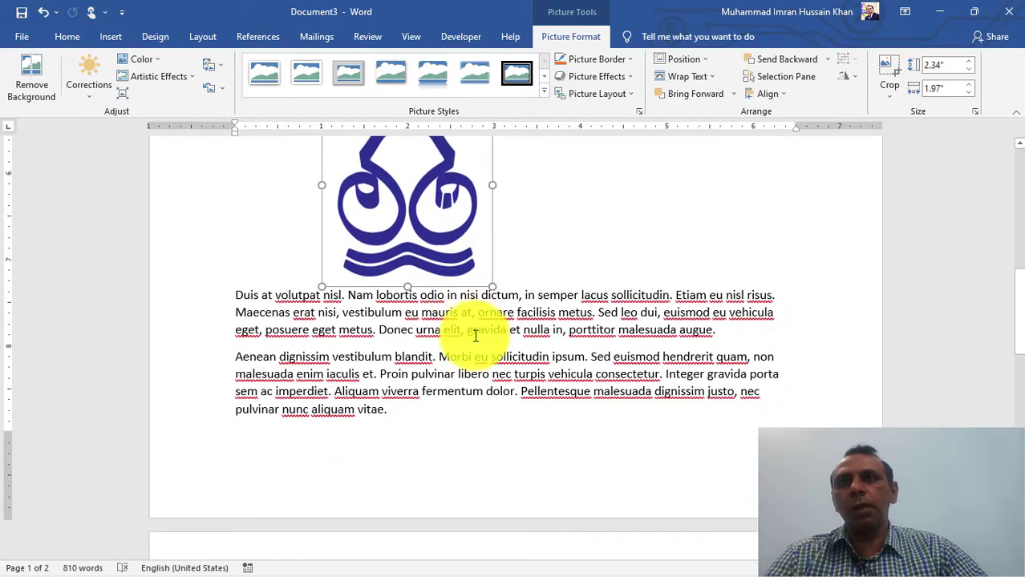
pyautogui.scroll(2, 560, 229)
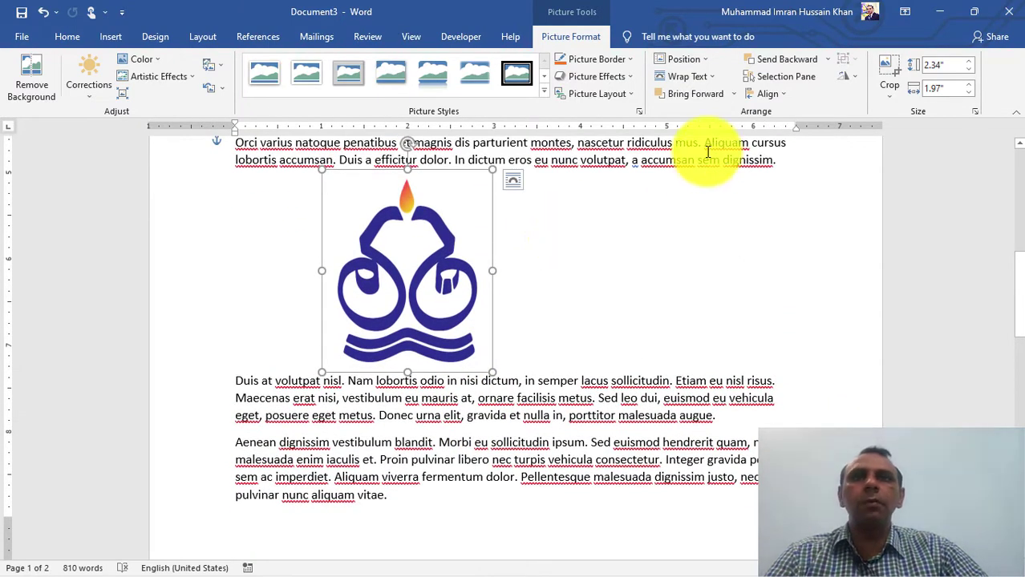
# - Position the flame logo in the middle centre of the page with square text wrapping
pyautogui.click(693, 74)
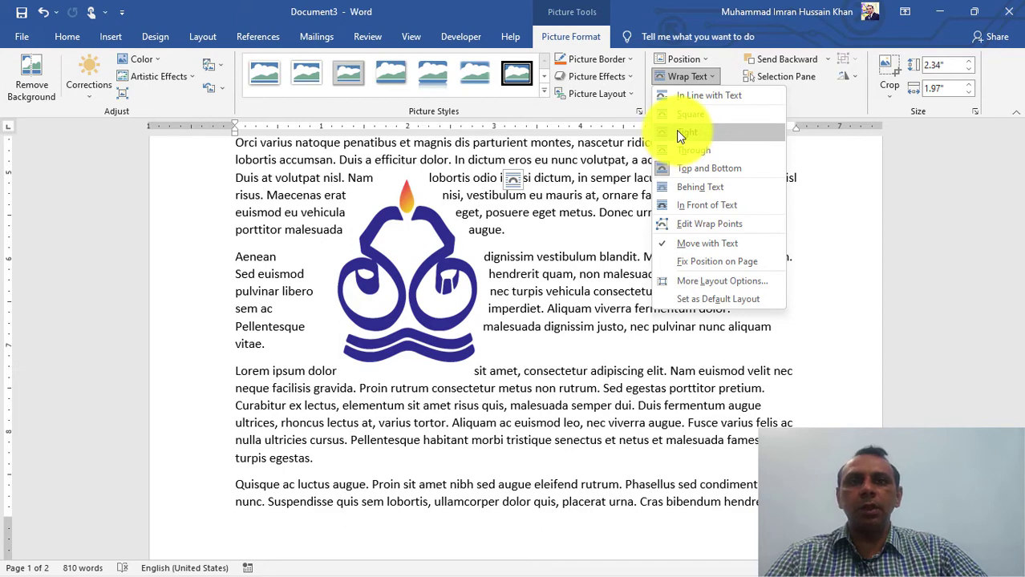
pyautogui.click(688, 74)
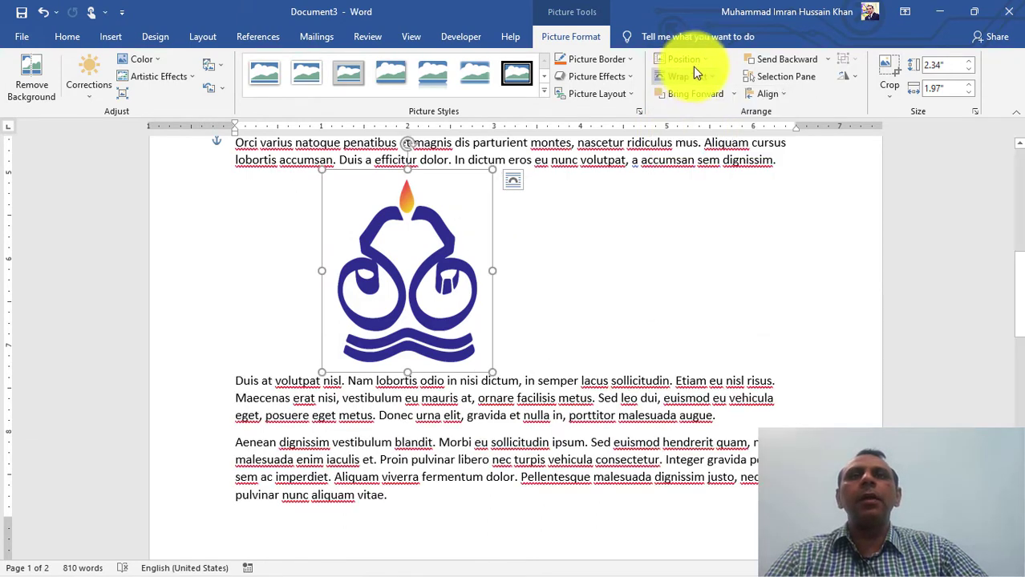
pyautogui.click(695, 62)
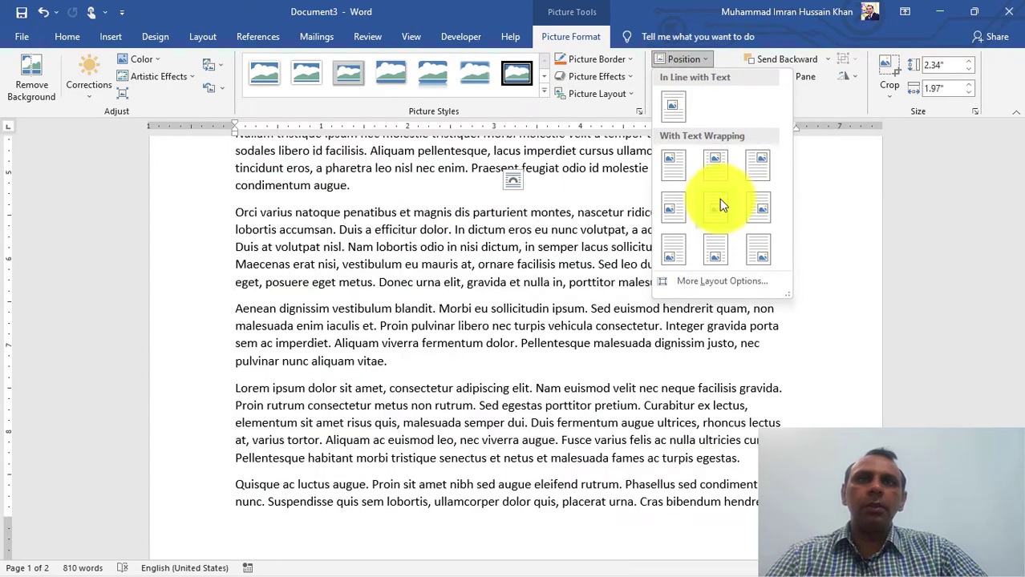
pyautogui.click(720, 206)
pyautogui.scroll(5, 719, 207)
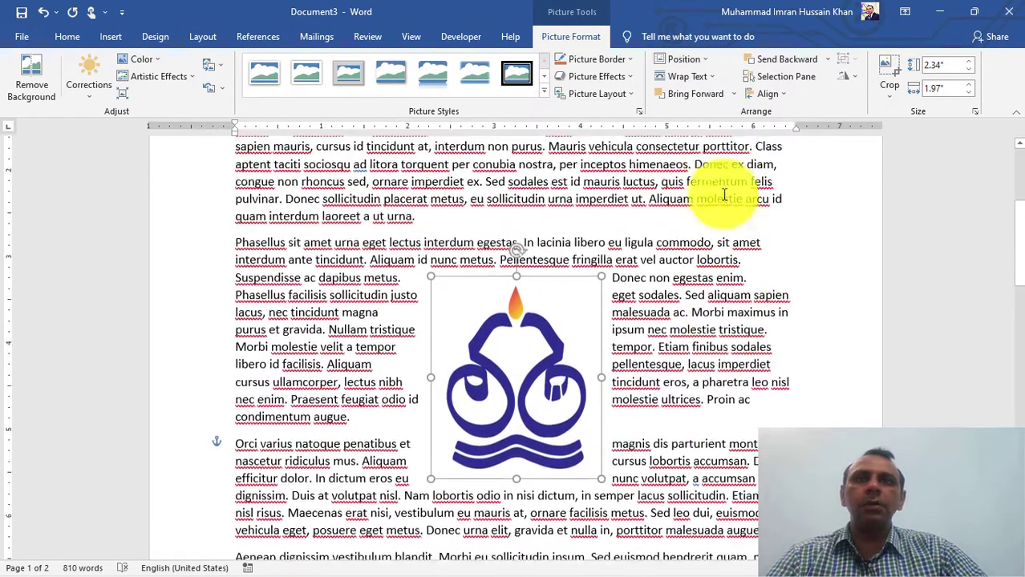
# - Preview the Position presets for the flame logo and reapply the middle centre placement with square text wrapping
pyautogui.click(705, 60)
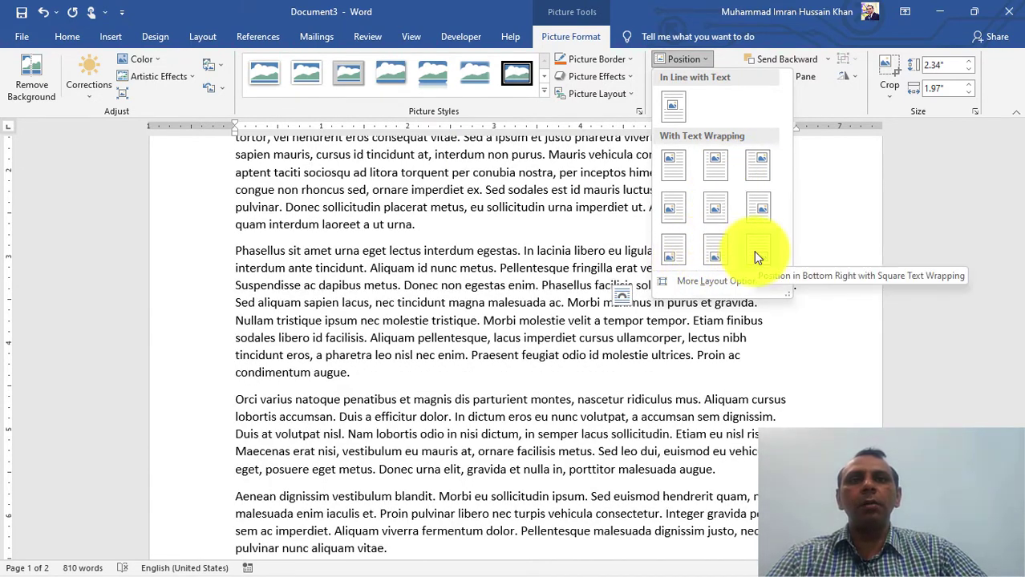
pyautogui.click(717, 212)
pyautogui.scroll(-5, 725, 222)
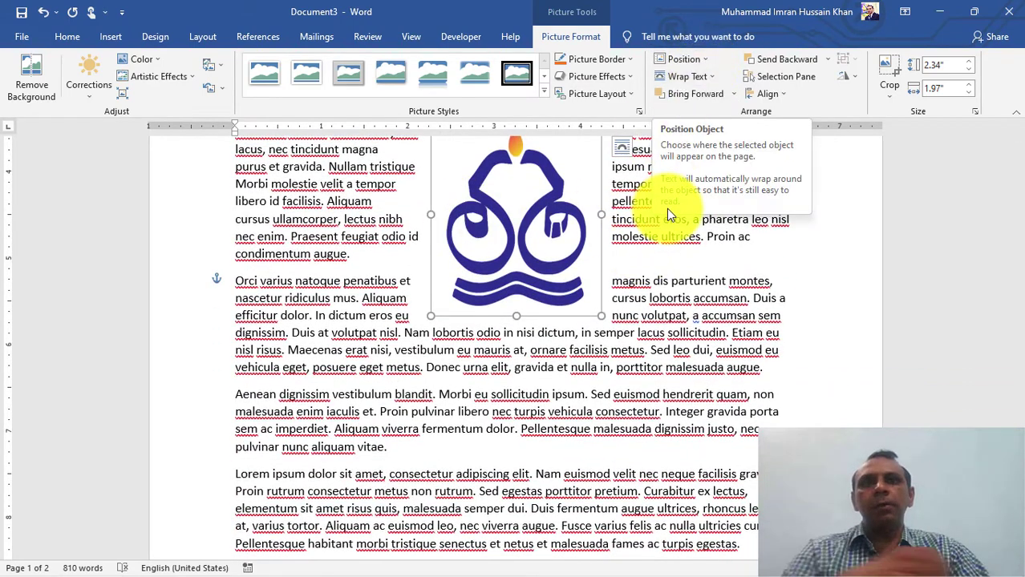
pyautogui.scroll(2, 560, 263)
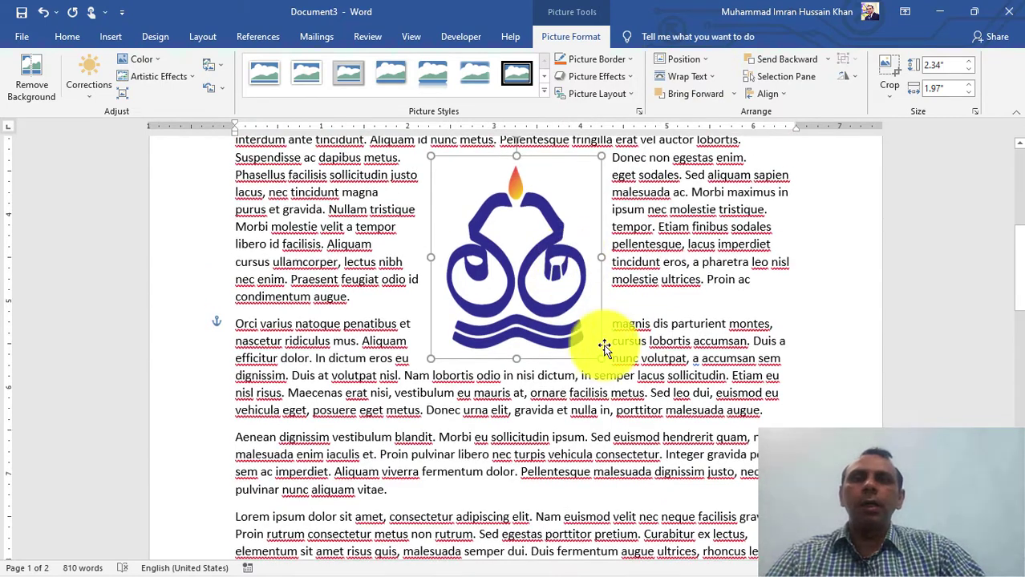
# - Enlarge the flame logo to about 3.45" high by 2.9" wide and shift it slightly left and down to centre it
pyautogui.moveTo(602, 359); pyautogui.dragTo(677, 456)
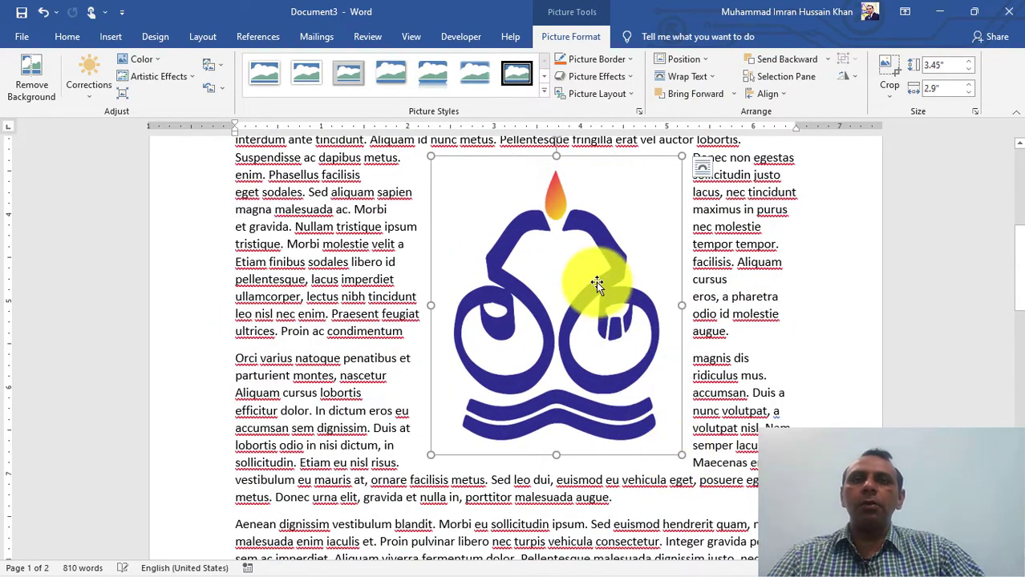
pyautogui.moveTo(595, 284); pyautogui.dragTo(548, 294)
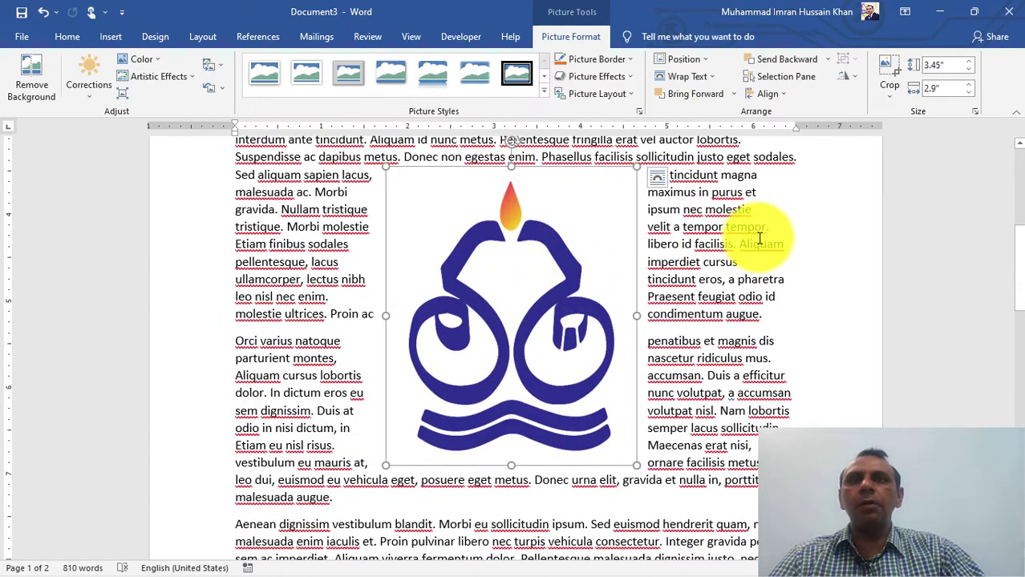
pyautogui.scroll(-1, 759, 238)
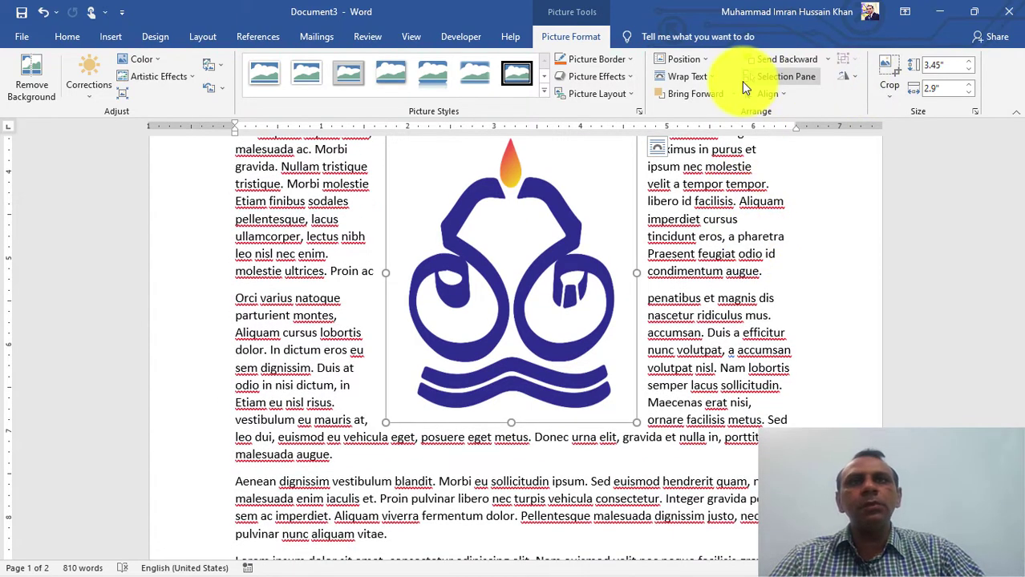
# - Recolor the flame logo light grey and set its text wrapping to Behind Text
pyautogui.click(154, 58)
pyautogui.click(152, 343)
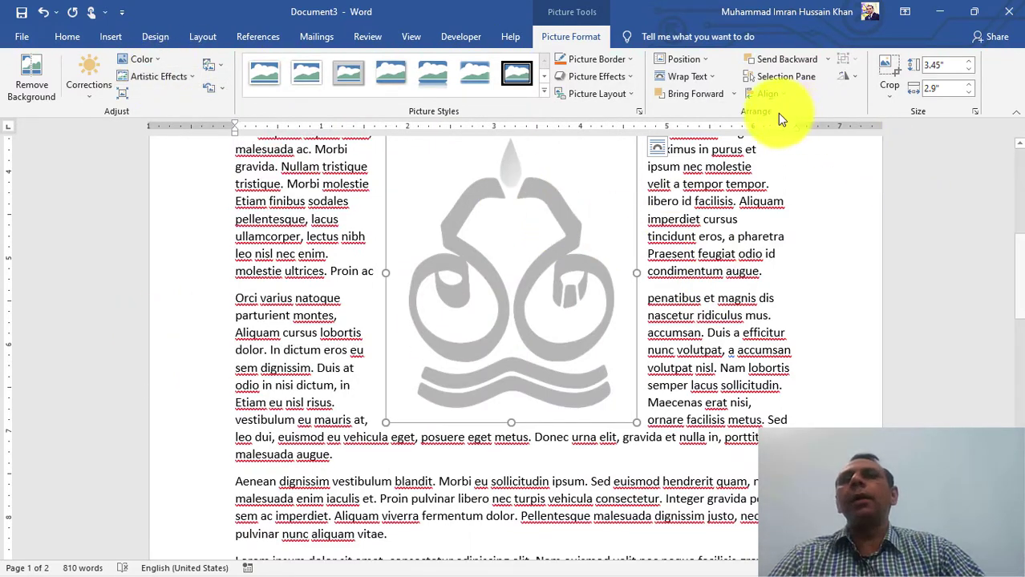
pyautogui.click(705, 76)
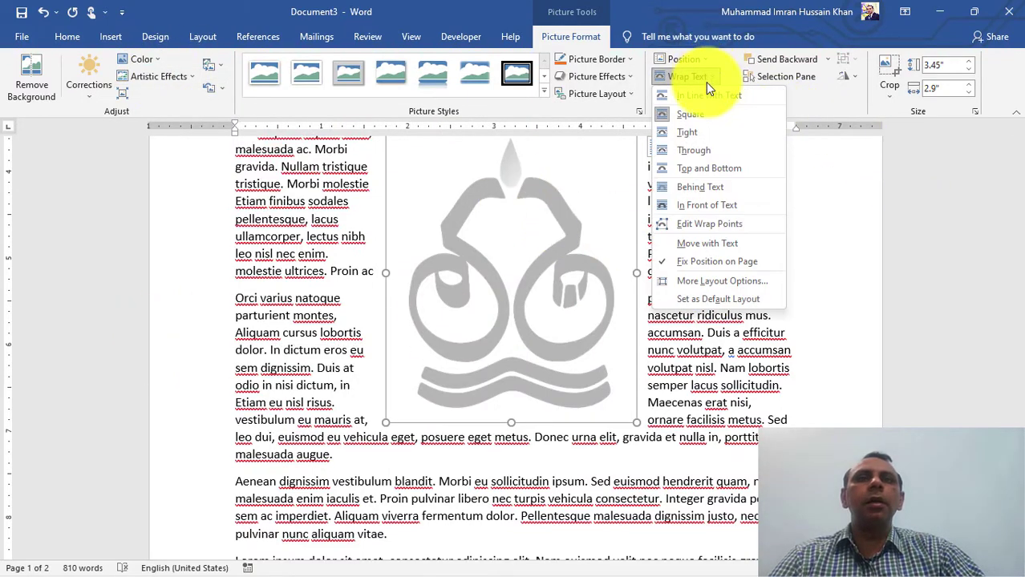
pyautogui.click(713, 195)
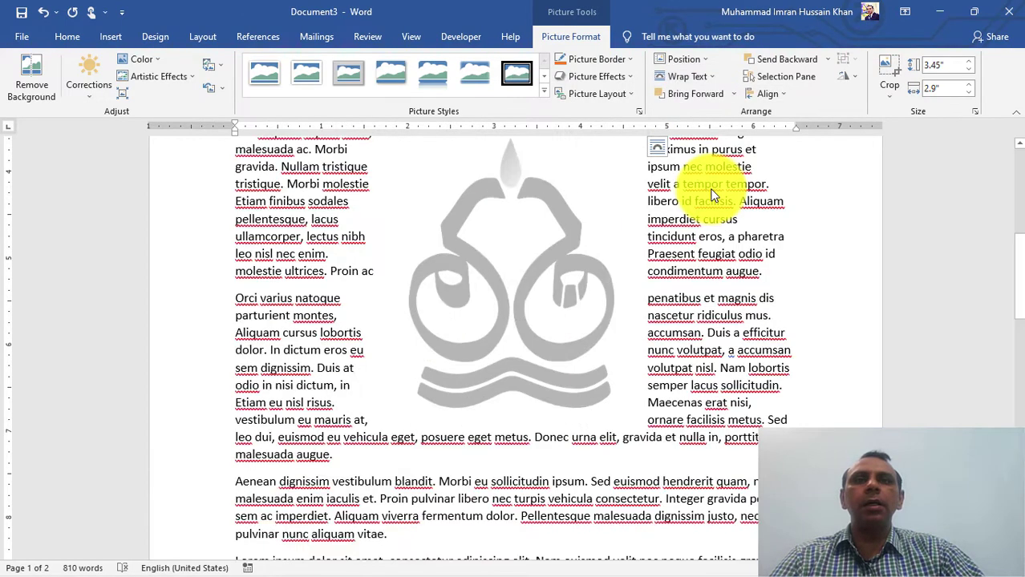
pyautogui.click(796, 229)
pyautogui.scroll(-2, 802, 232)
pyautogui.scroll(3, 826, 241)
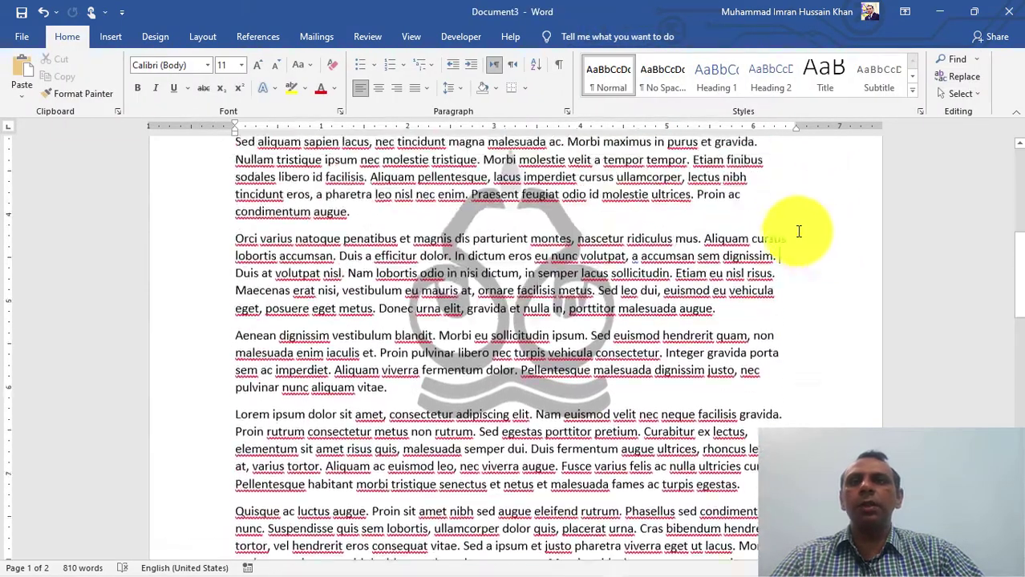
# - Select the grey flame logo behind the text and preview its Corrections and Color presets without applying any
pyautogui.click(542, 231)
pyautogui.scroll(-2, 680, 299)
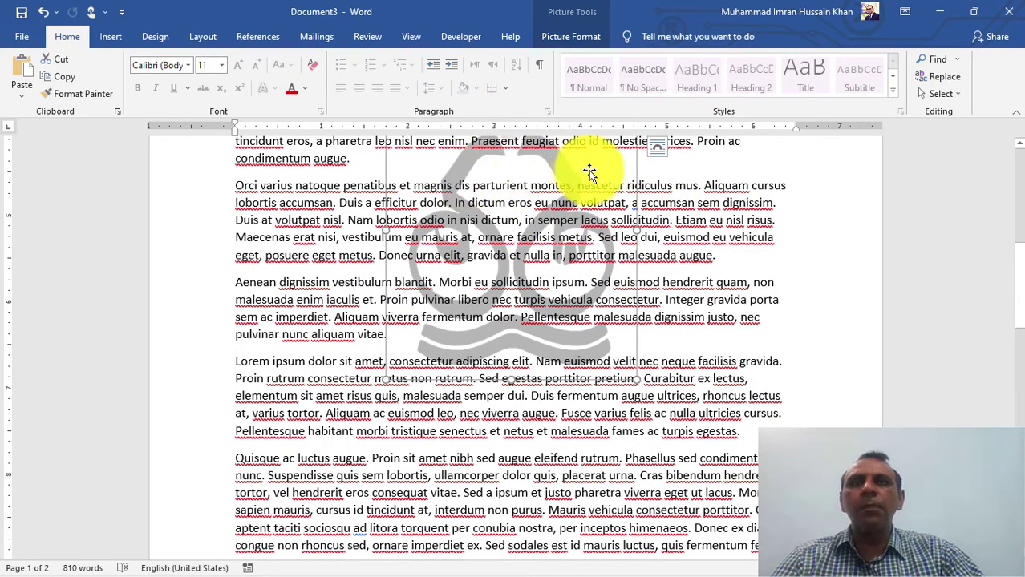
pyautogui.scroll(1, 592, 175)
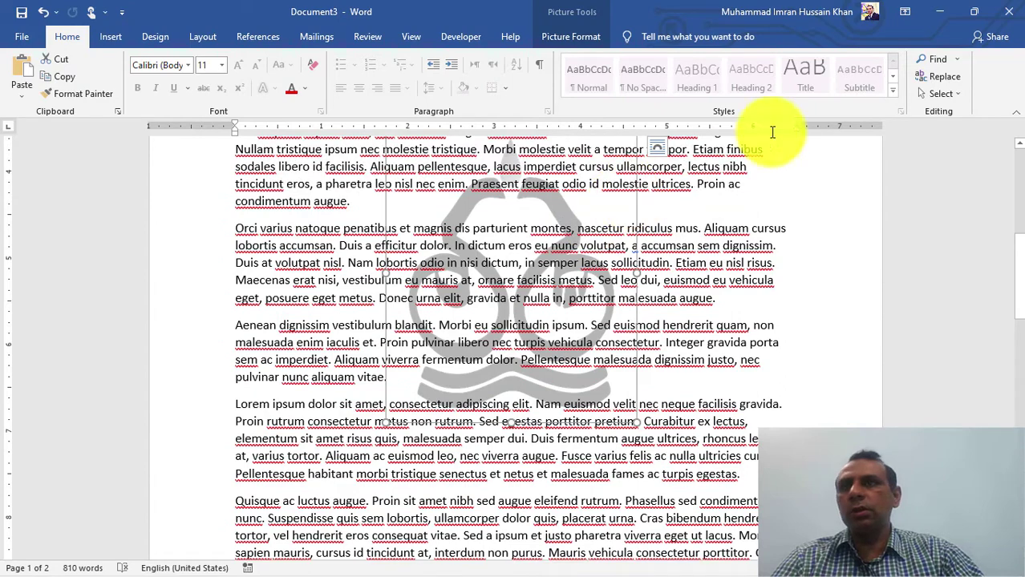
pyautogui.scroll(1, 501, 244)
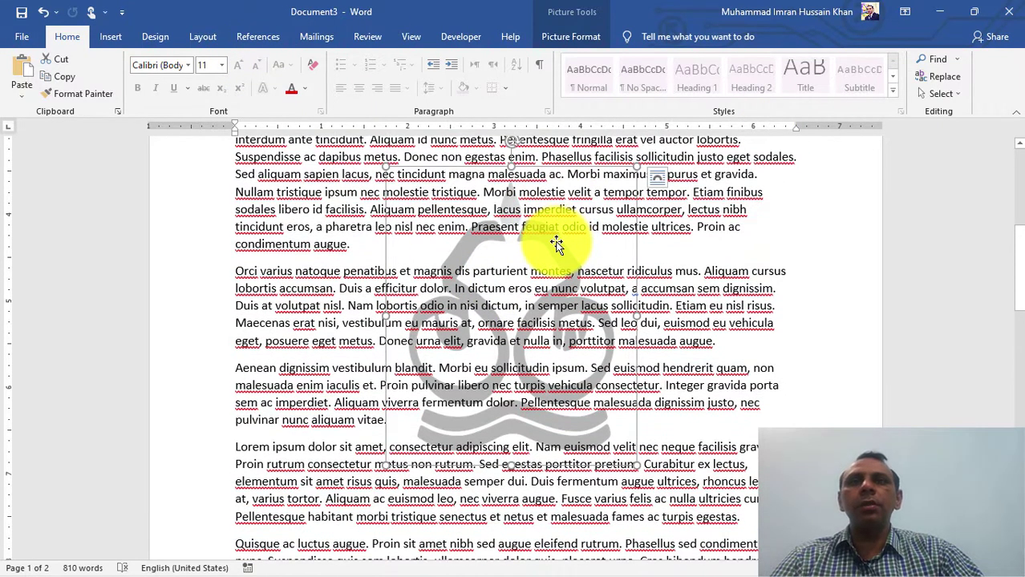
pyautogui.click(573, 37)
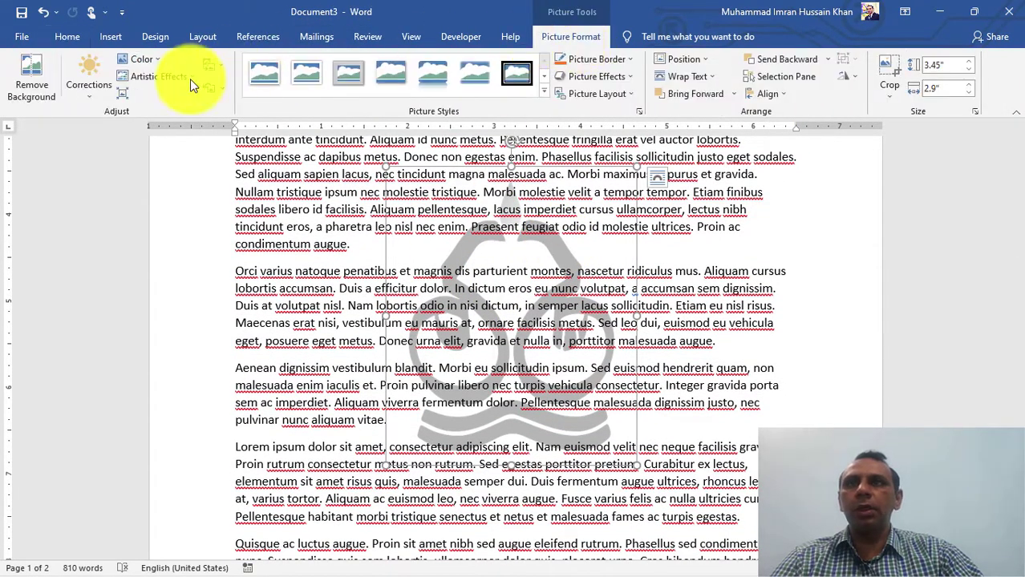
pyautogui.click(103, 94)
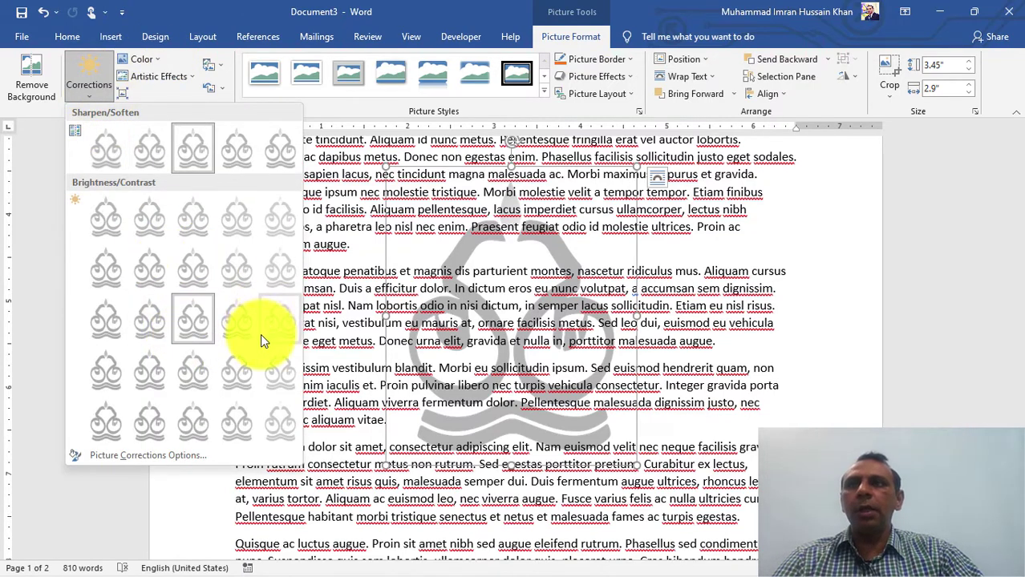
pyautogui.click(156, 57)
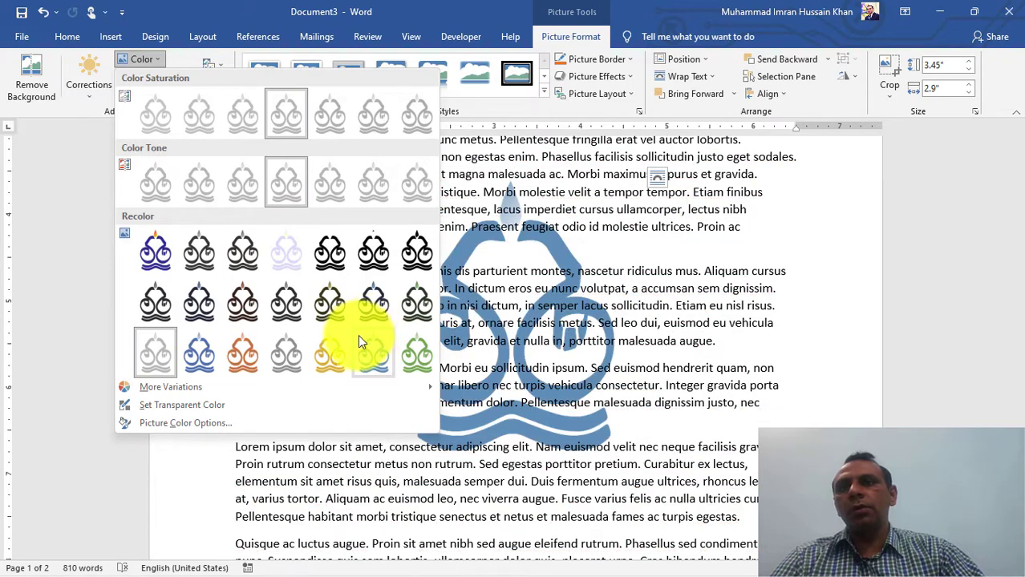
pyautogui.click(163, 128)
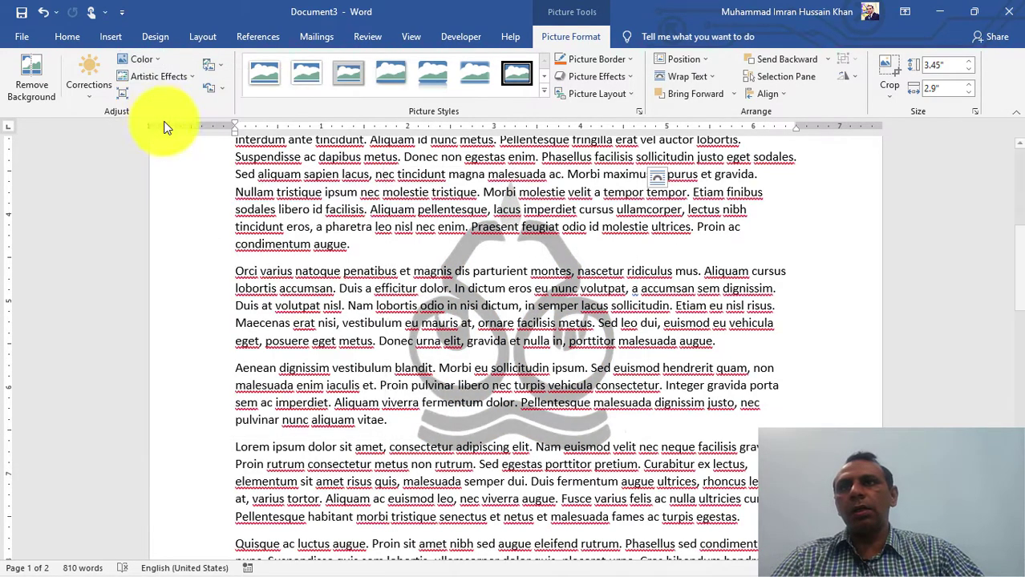
# - Apply the faint artistic effect to the grey flame logo so it looks like a pale watermark behind the paragraphs
pyautogui.click(182, 79)
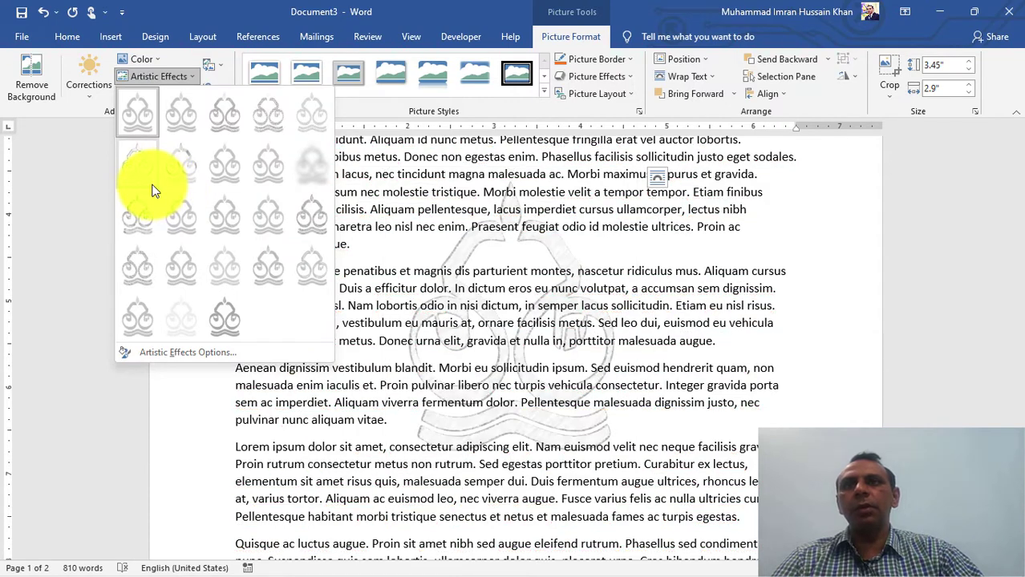
pyautogui.click(179, 306)
pyautogui.click(777, 300)
pyautogui.scroll(-3, 516, 273)
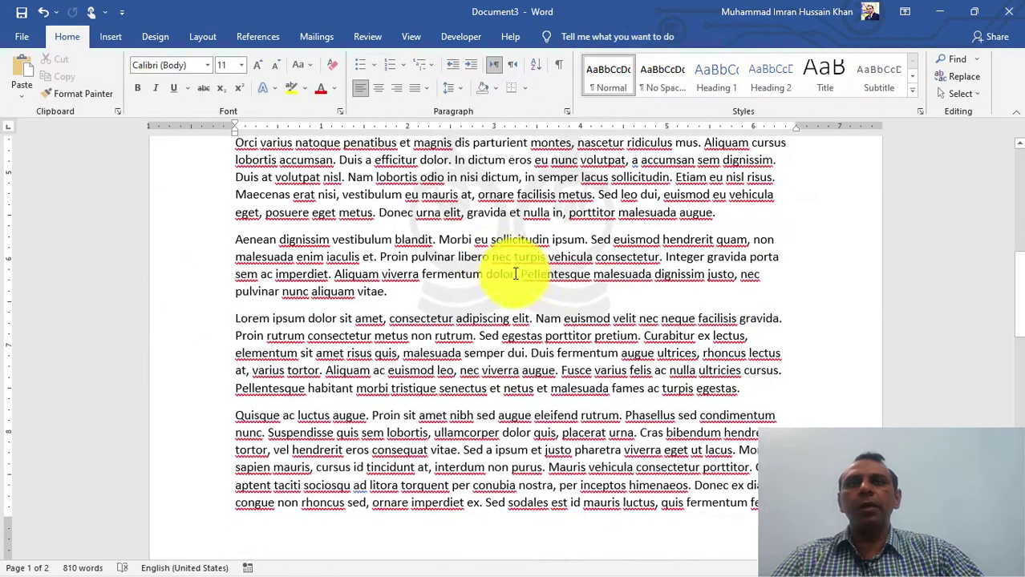
pyautogui.scroll(2, 659, 236)
pyautogui.scroll(2, 608, 274)
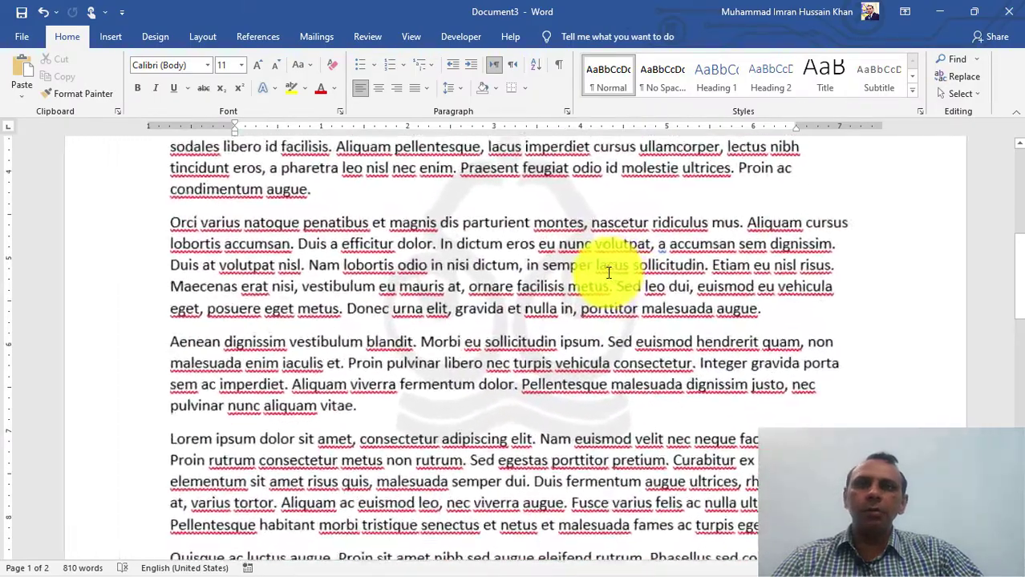
pyautogui.scroll(-1, 608, 272)
pyautogui.scroll(2, 610, 271)
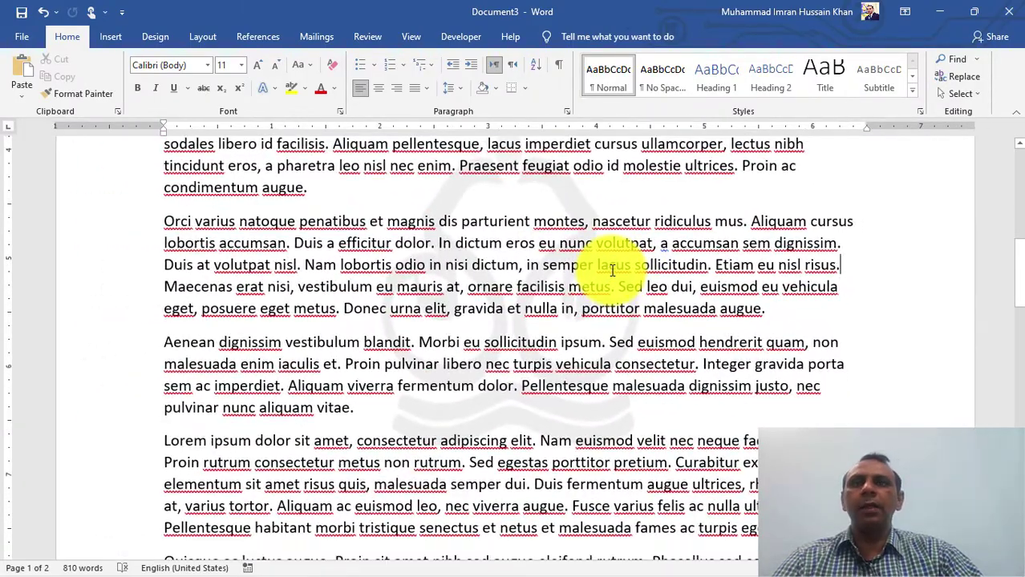
pyautogui.scroll(2, 590, 284)
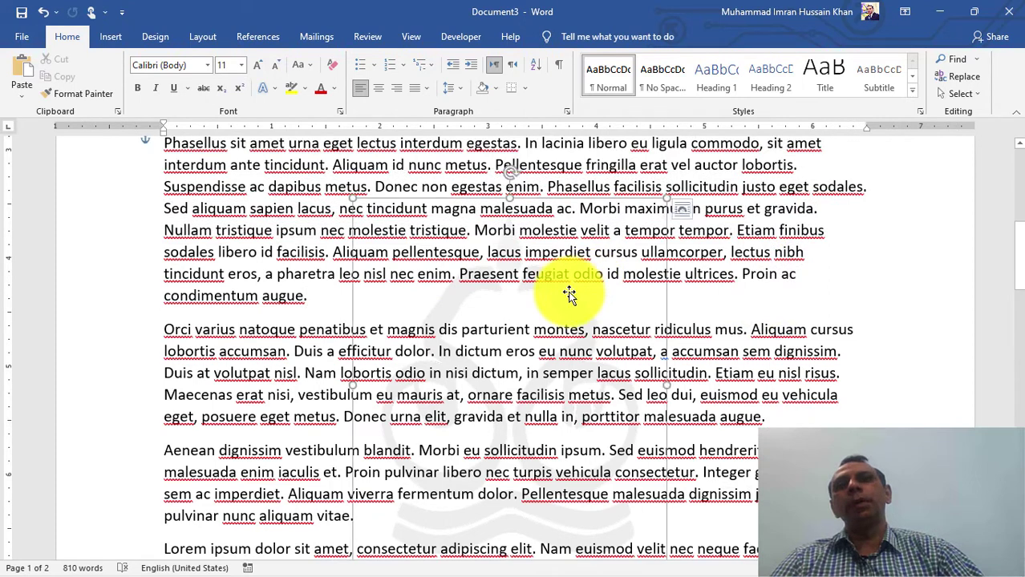
# - Review the text wrapping and layout options available for the flame logo behind the text
pyautogui.click(569, 295)
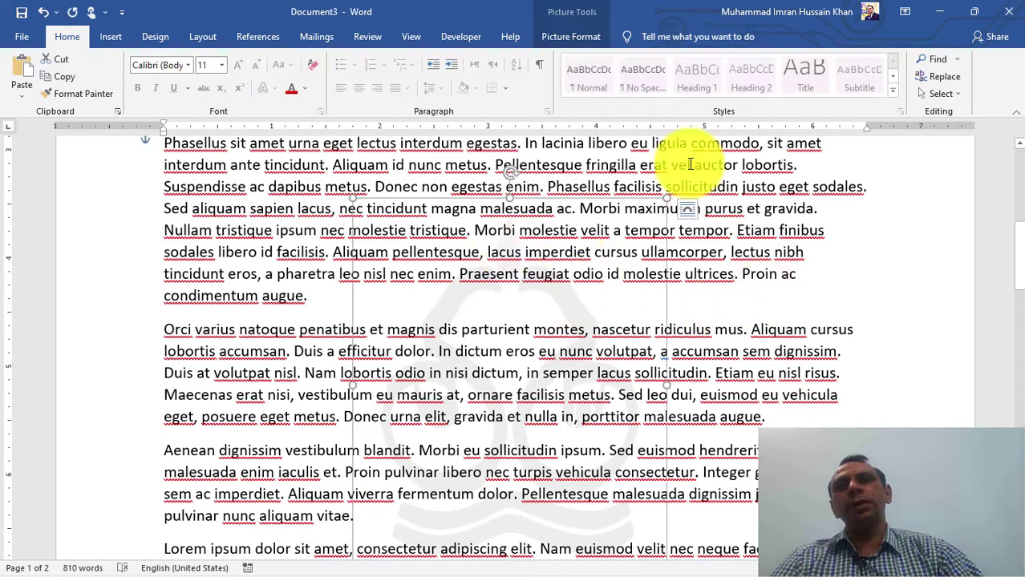
pyautogui.click(581, 42)
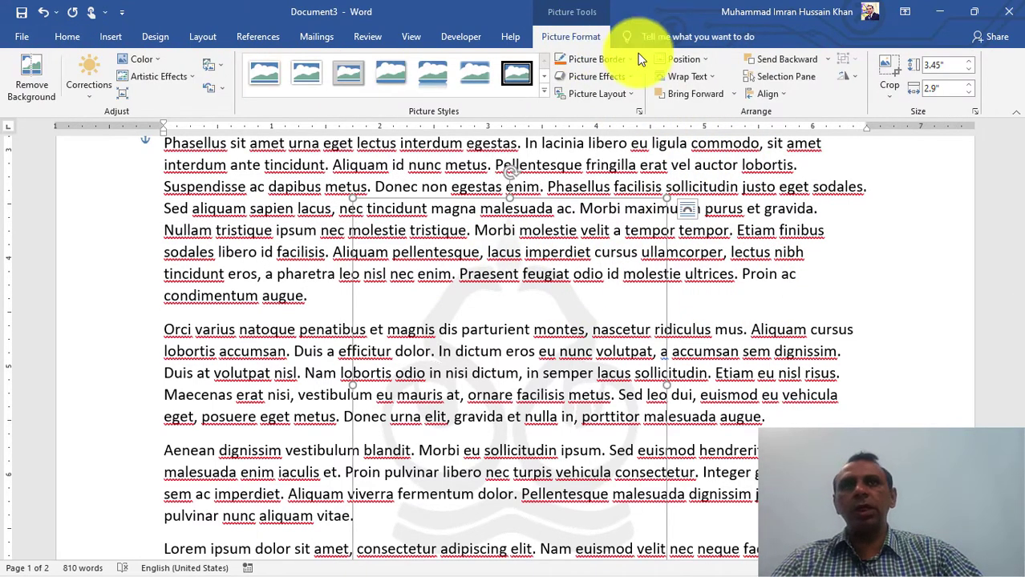
pyautogui.click(718, 81)
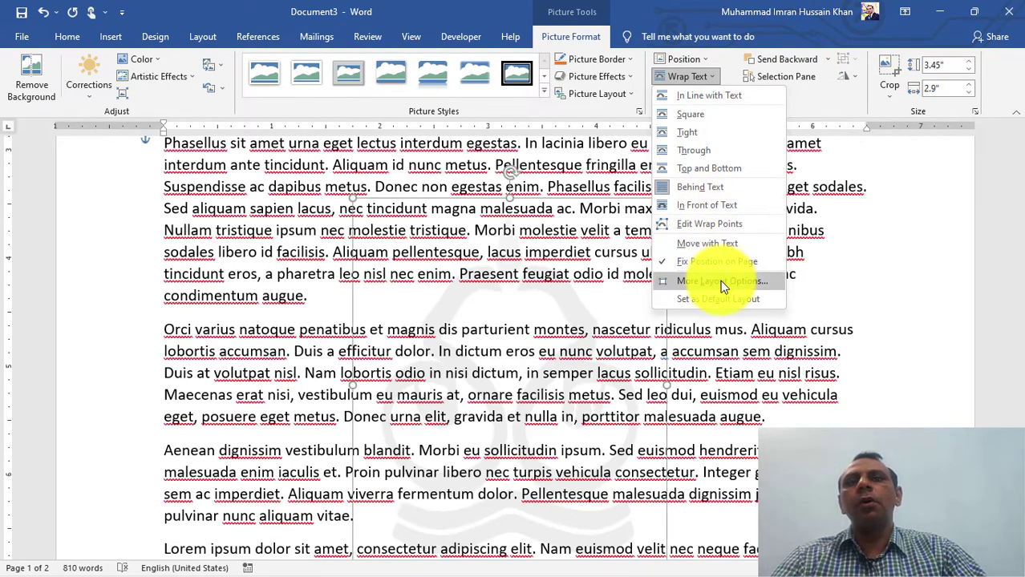
pyautogui.click(754, 9)
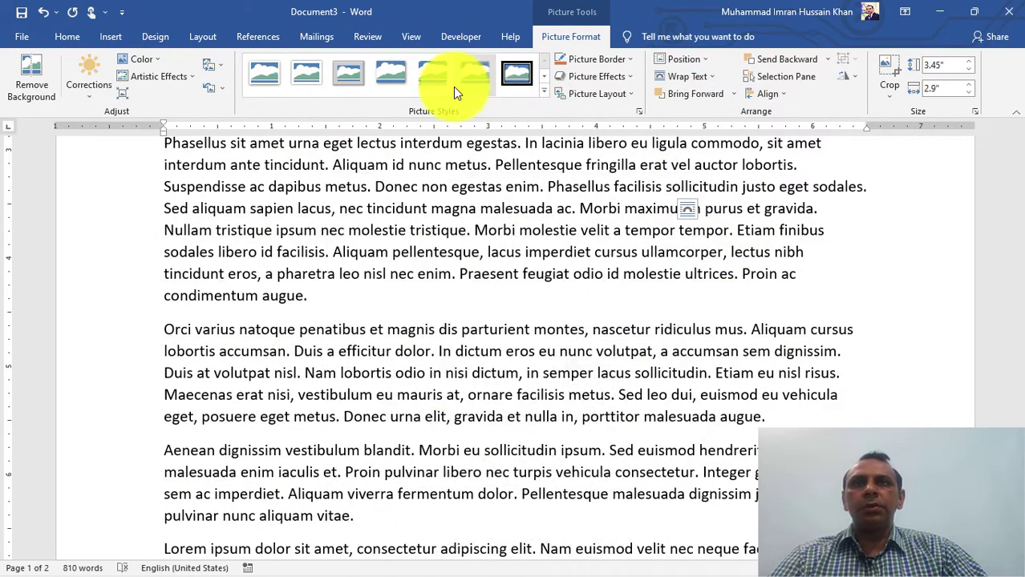
pyautogui.click(728, 258)
pyautogui.scroll(-1, 731, 255)
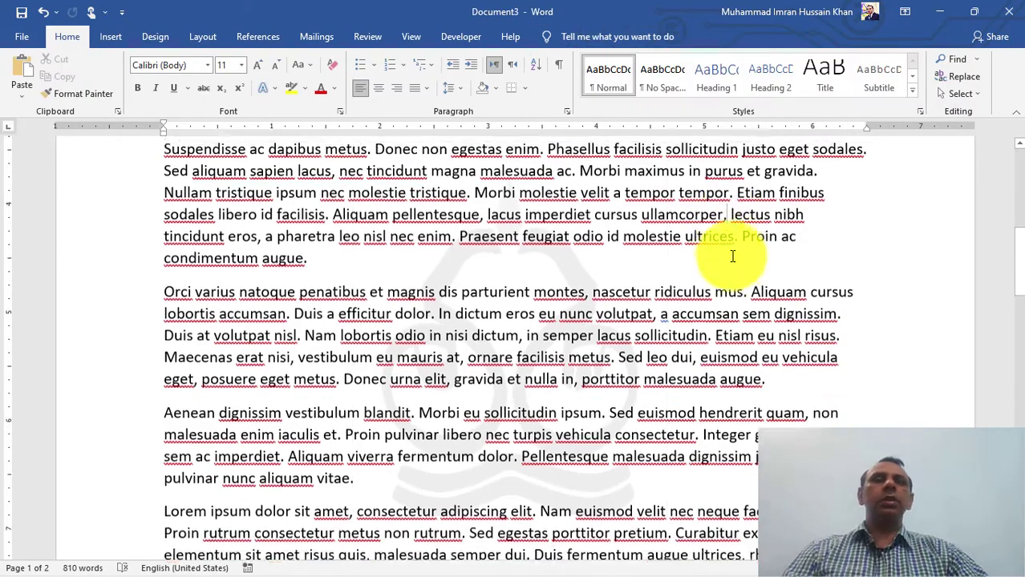
# - Switch to the blank Document4 and insert the man's portrait photo from the temp folder on the Desktop
pyautogui.hotkey('alt', 'Tab')
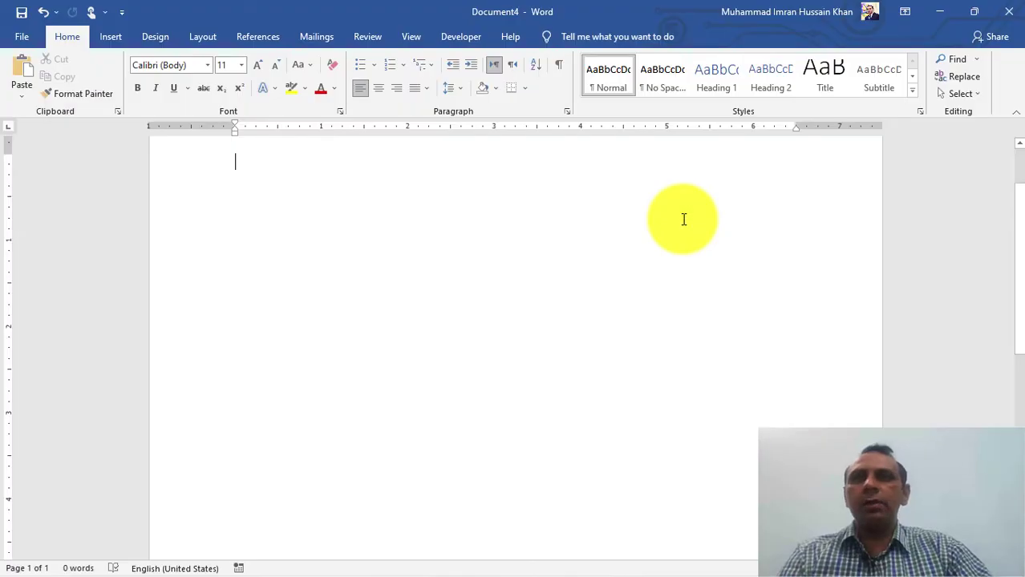
pyautogui.click(119, 37)
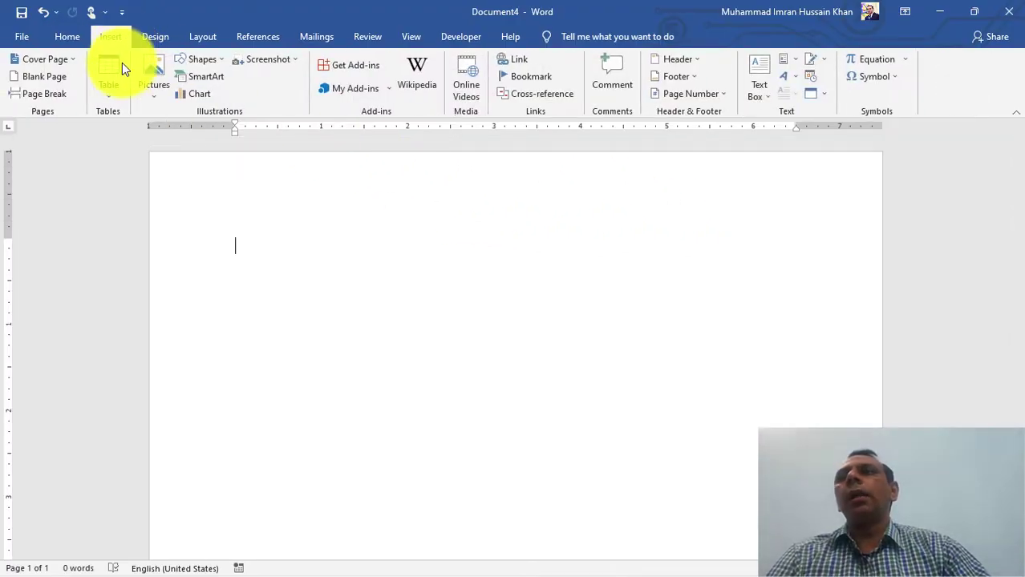
pyautogui.click(159, 69)
pyautogui.click(177, 128)
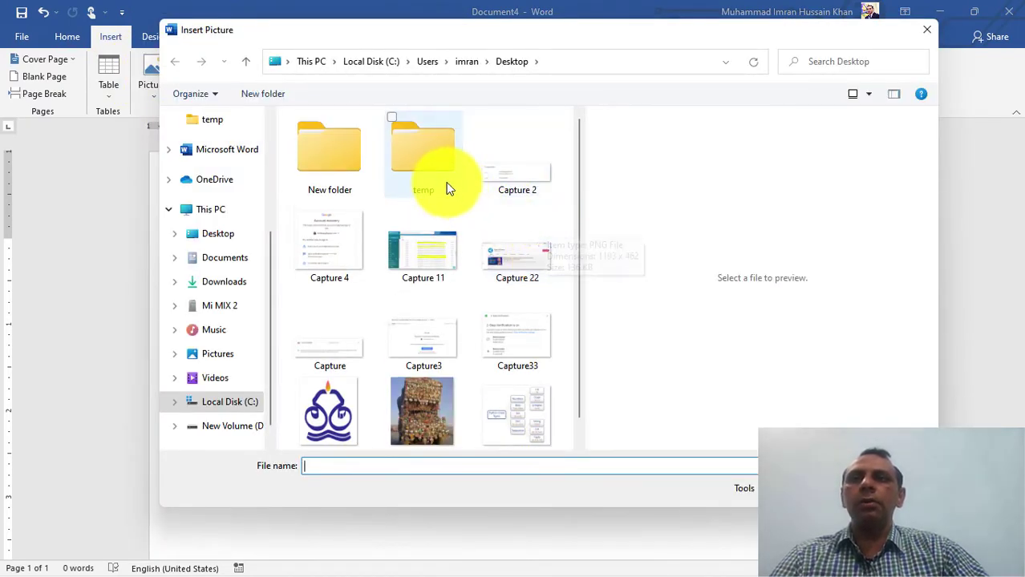
pyautogui.doubleClick(446, 187)
pyautogui.scroll(-8, 535, 247)
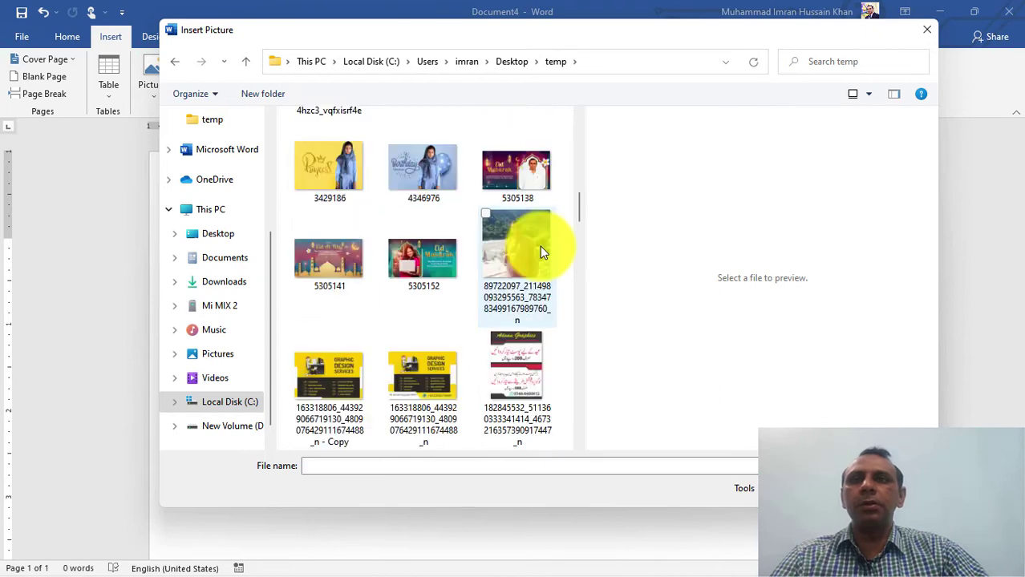
pyautogui.scroll(-15, 542, 249)
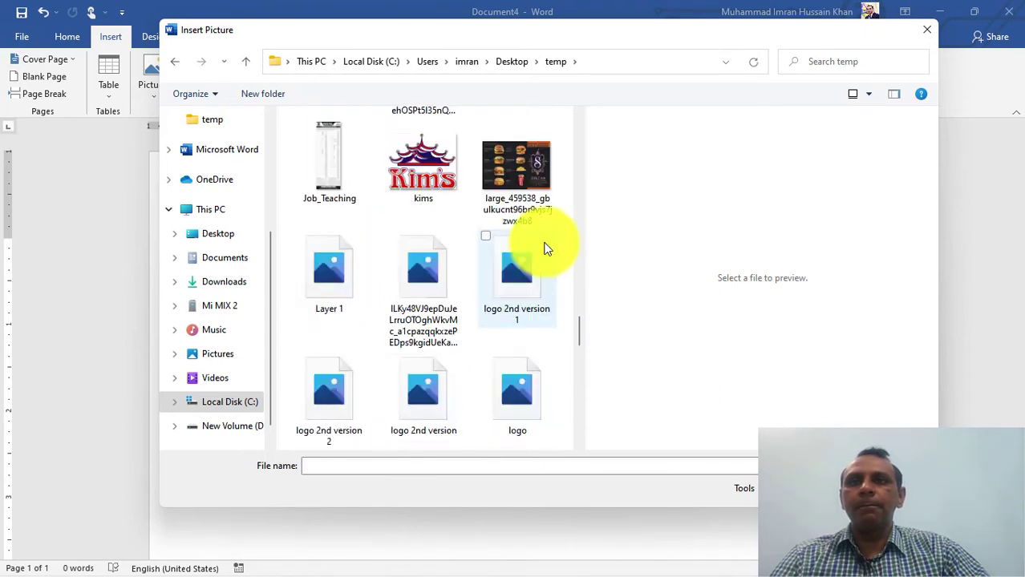
pyautogui.scroll(-3, 548, 249)
pyautogui.doubleClick(448, 282)
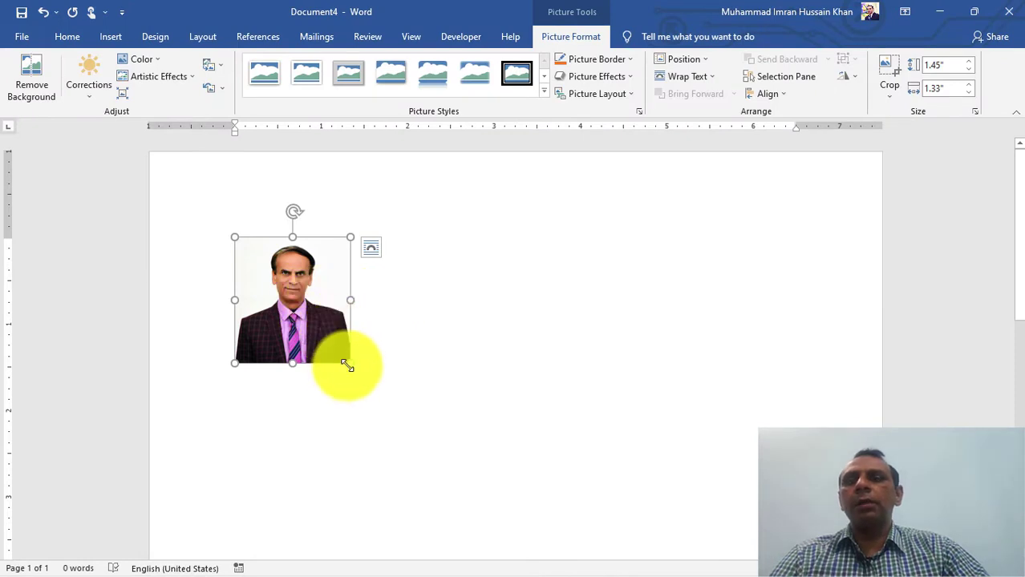
# - Enlarge the portrait to about 2.11 inches high by 1.94 inches wide and preview rotating it left 90°
pyautogui.moveTo(351, 363); pyautogui.dragTo(388, 370)
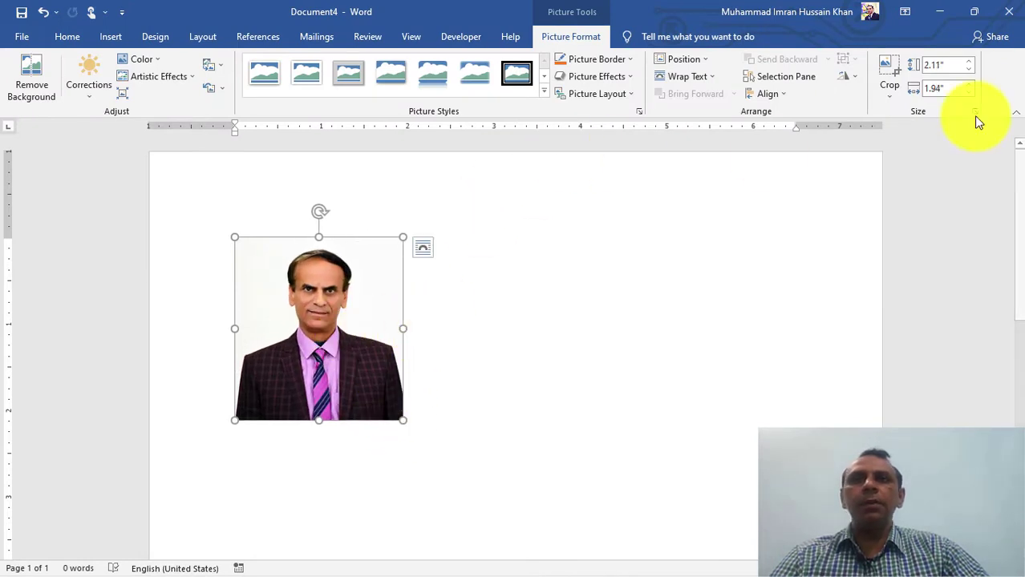
pyautogui.click(852, 78)
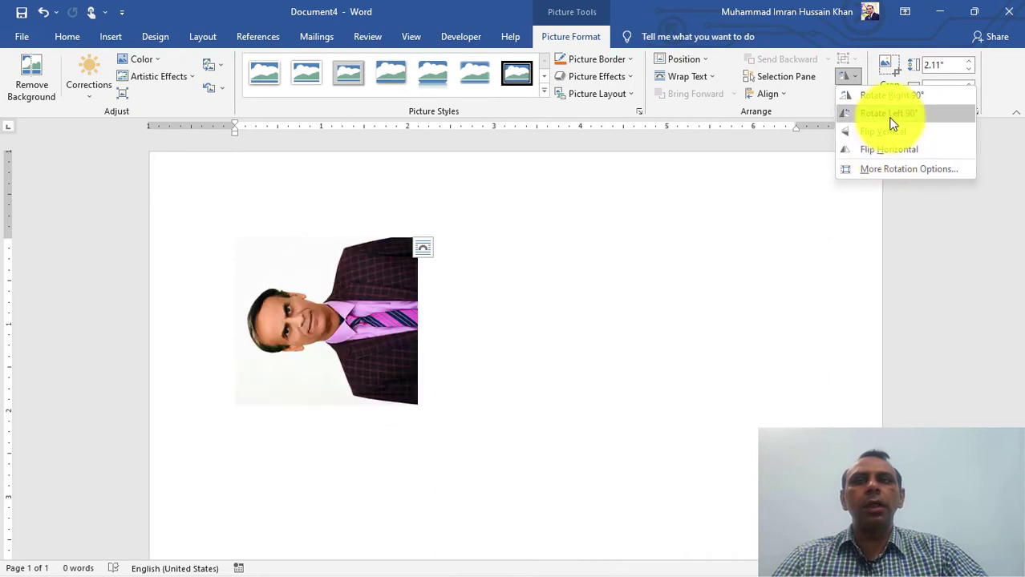
pyautogui.click(311, 266)
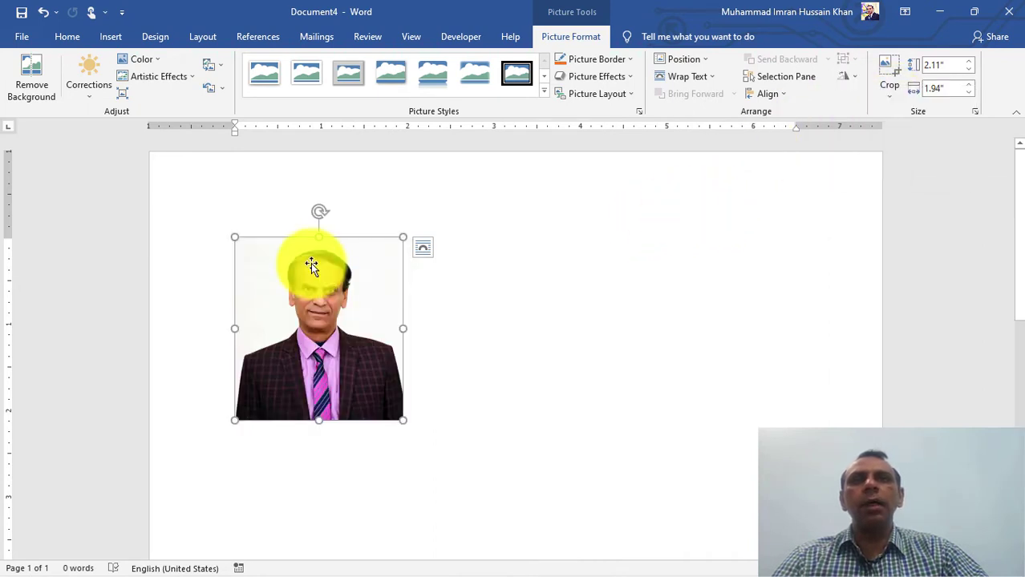
# - Delete the portrait and insert the file named Picture from the temp folder on the Desktop instead
pyautogui.press('Delete')
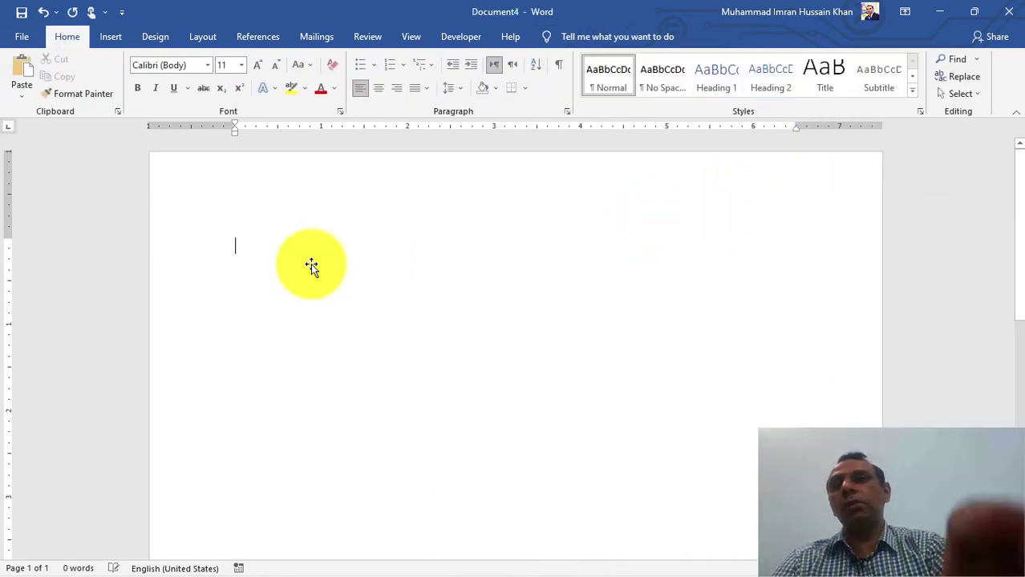
pyautogui.click(116, 36)
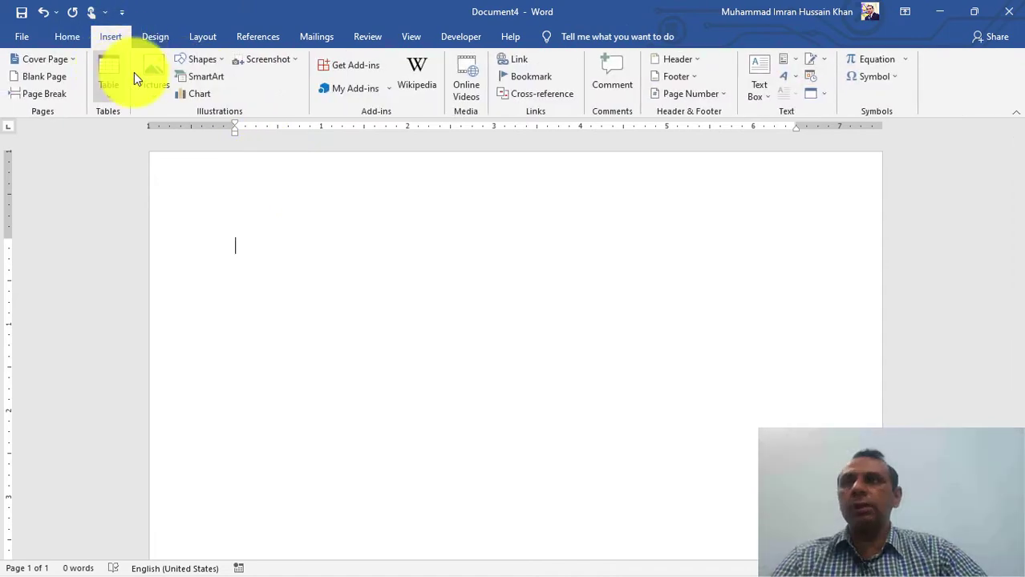
pyautogui.click(155, 66)
pyautogui.click(164, 133)
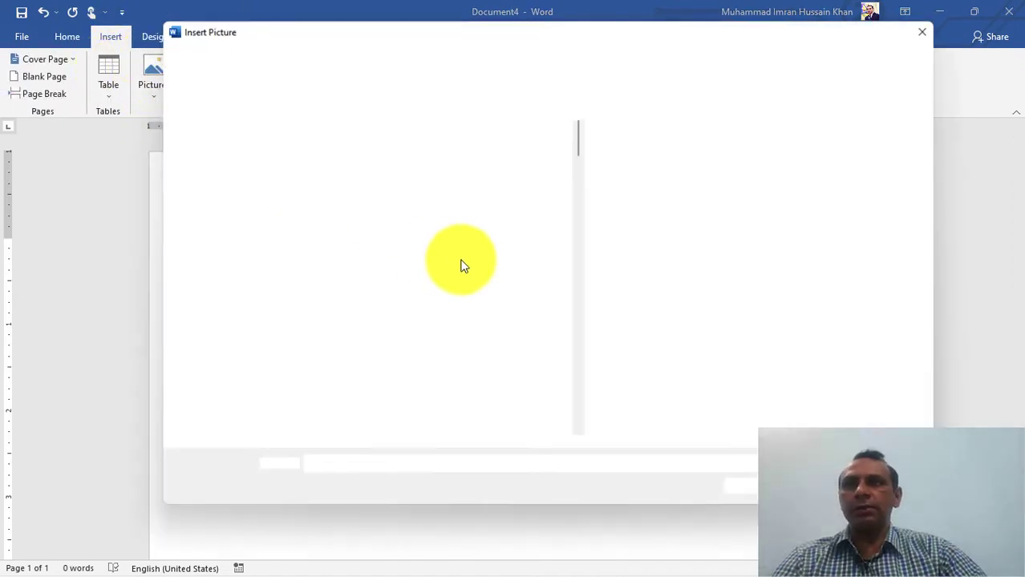
pyautogui.scroll(-10, 500, 316)
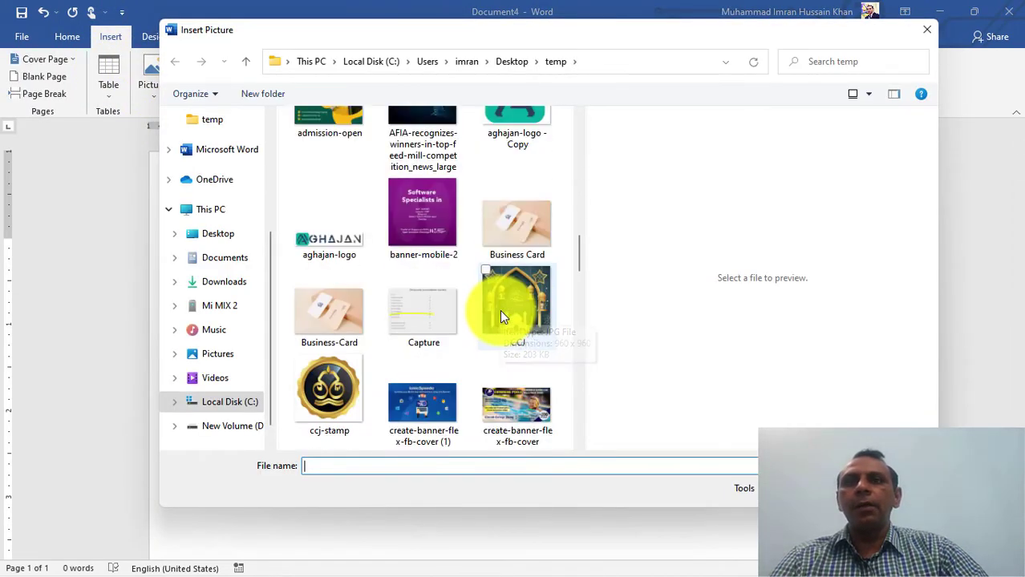
pyautogui.scroll(-3, 500, 316)
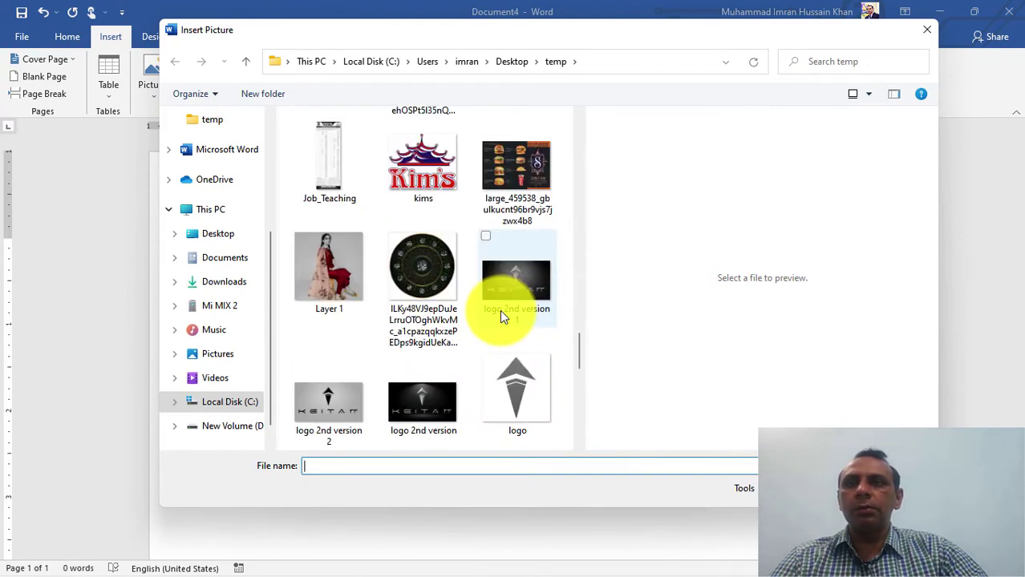
pyautogui.scroll(-3, 500, 309)
pyautogui.click(439, 300)
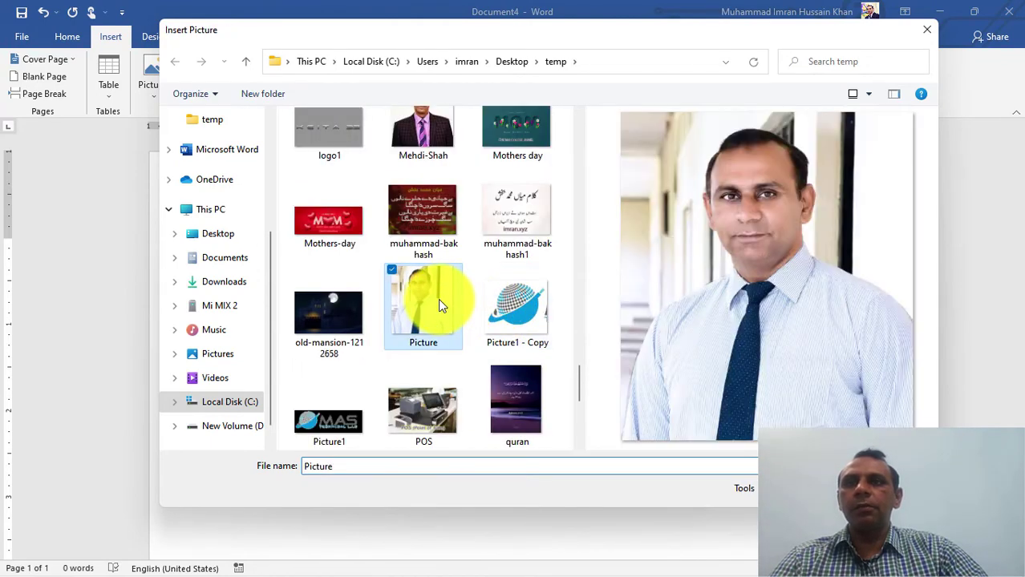
pyautogui.doubleClick(437, 298)
# - Shrink the inserted picture proportionally to about 2.44 inches high by 2.17 inches wide
pyautogui.moveTo(799, 239); pyautogui.dragTo(320, 405)
pyautogui.scroll(-1, 697, 331)
pyautogui.scroll(-12, 698, 331)
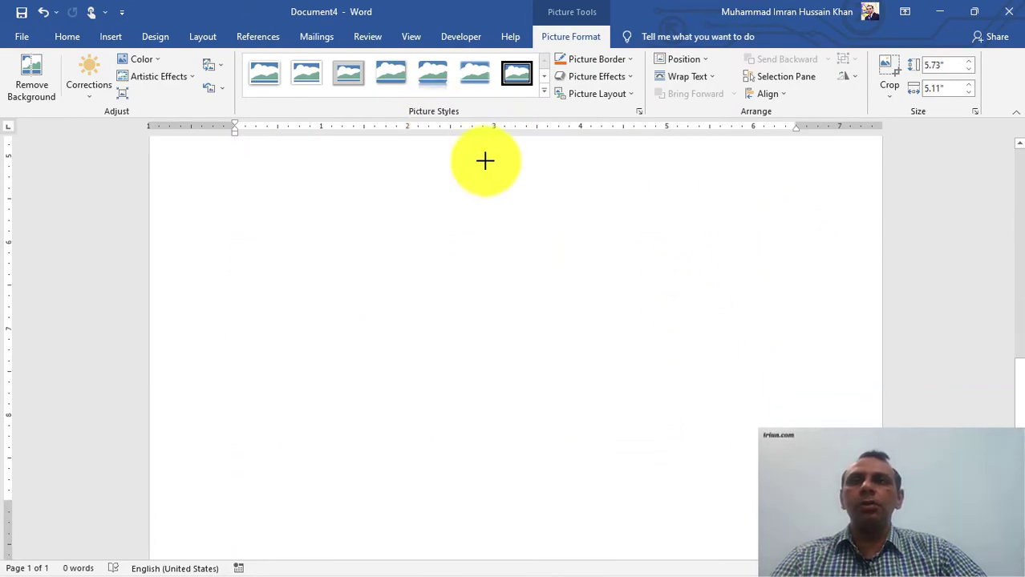
pyautogui.scroll(10, 635, 257)
pyautogui.scroll(-5, 675, 314)
pyautogui.scroll(-1, 667, 335)
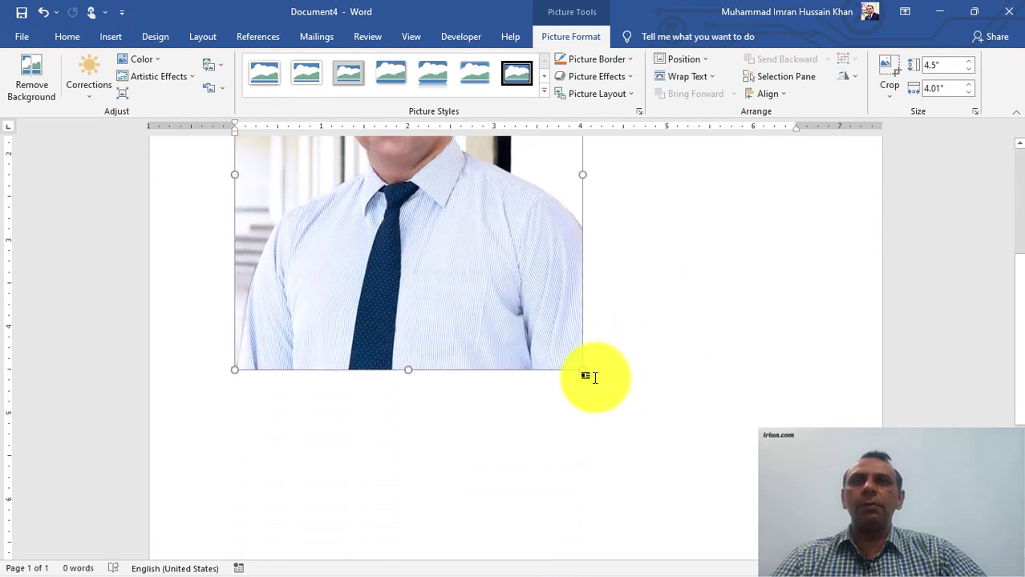
pyautogui.moveTo(581, 367); pyautogui.dragTo(374, 192)
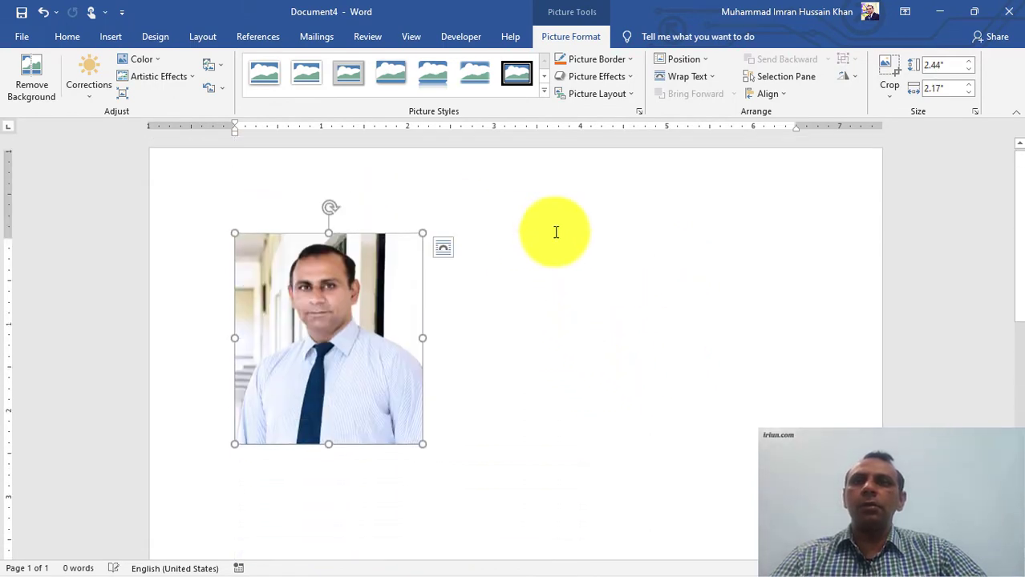
# - Set the picture's text wrapping to Through, move it to the right side of the page, and switch the wrapping to Square
pyautogui.click(683, 76)
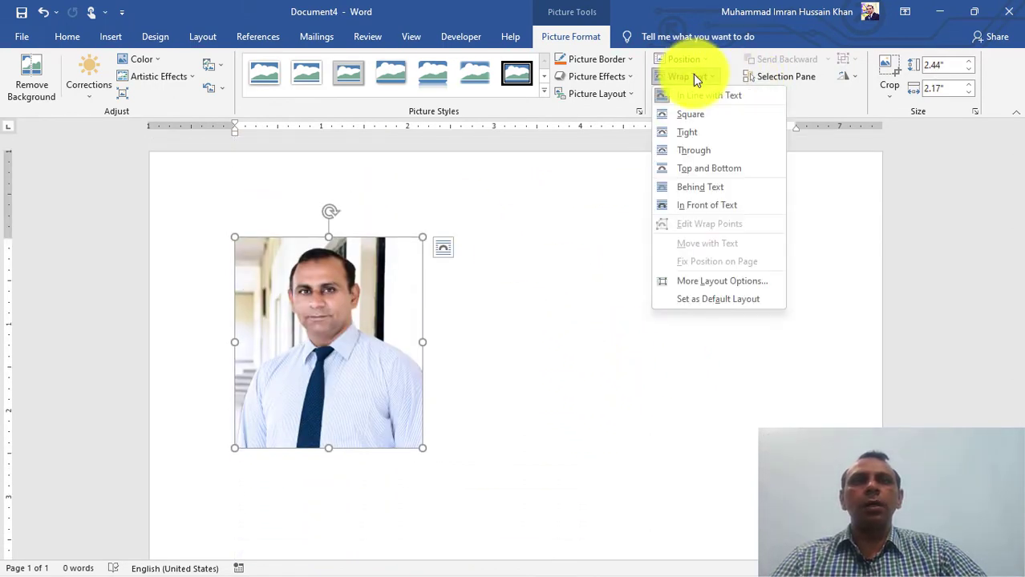
pyautogui.click(694, 150)
pyautogui.moveTo(384, 309); pyautogui.dragTo(725, 274)
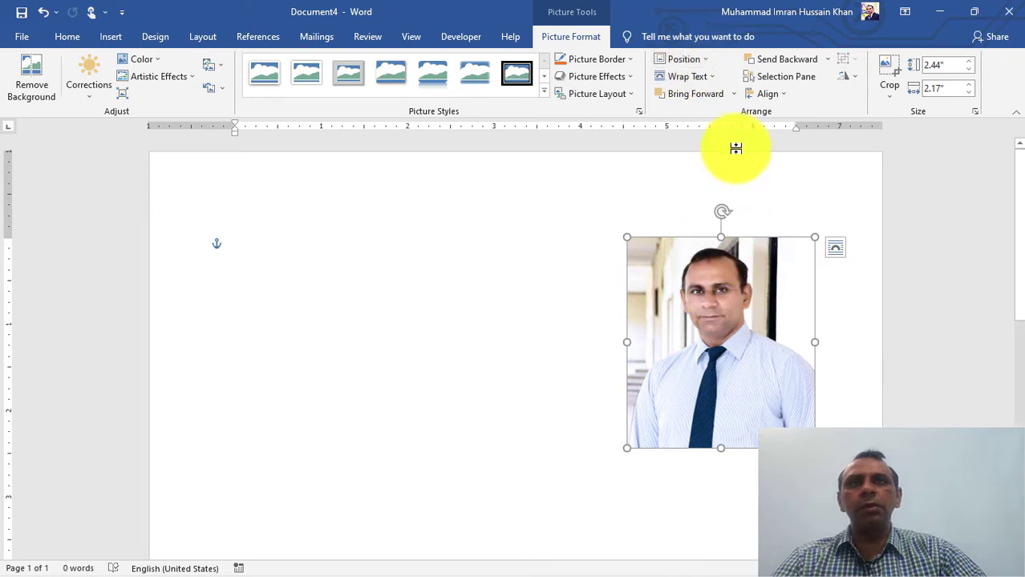
pyautogui.click(712, 81)
pyautogui.click(682, 112)
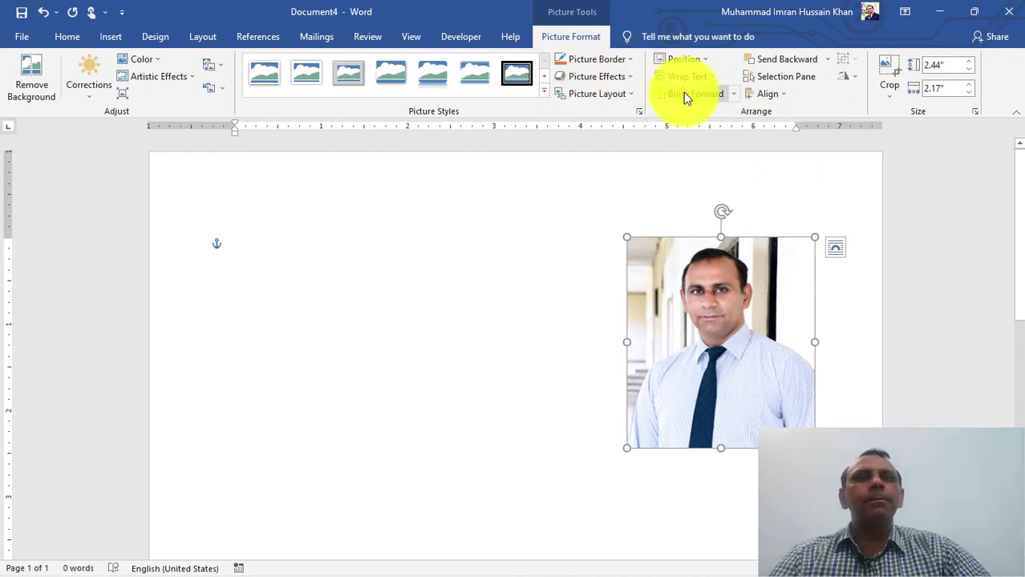
# - Flip the picture horizontally and move it to the left margin of the page
pyautogui.click(853, 79)
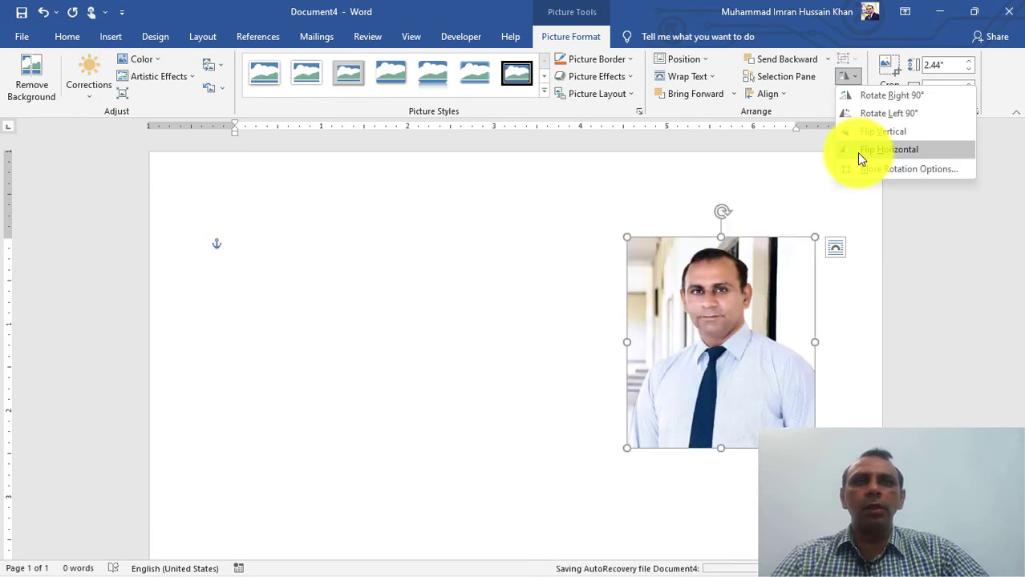
pyautogui.click(889, 156)
pyautogui.hotkey('ctrl', 'z')
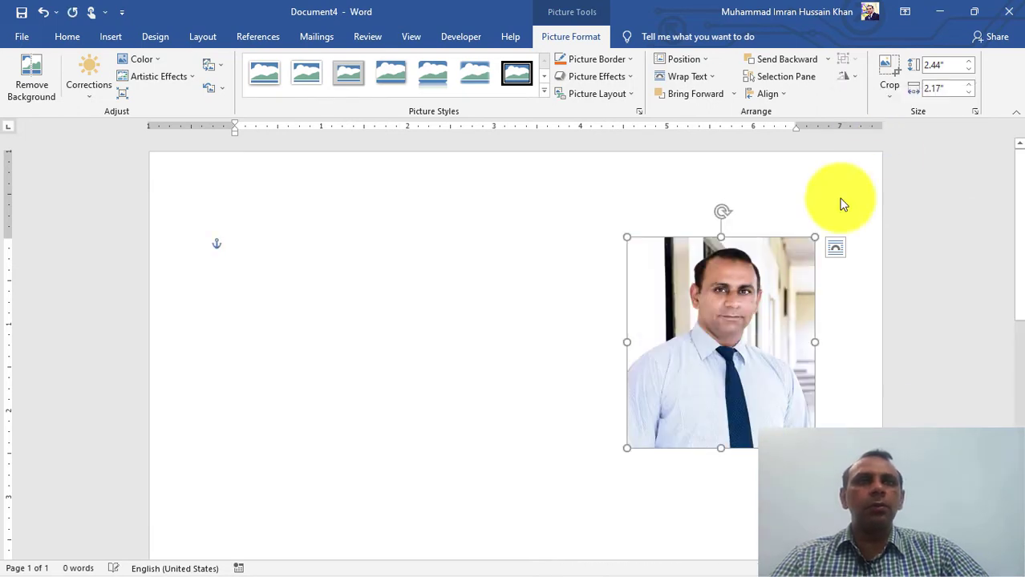
pyautogui.scroll(-2, 769, 305)
pyautogui.moveTo(746, 260); pyautogui.dragTo(341, 298)
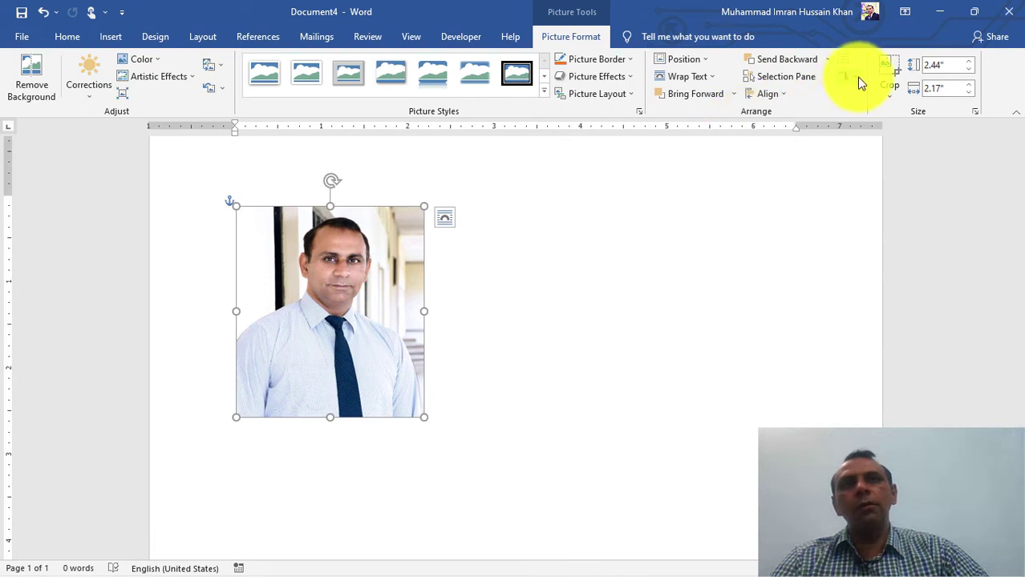
# - Move the picture back to the right side of the page and flip it horizontally once more
pyautogui.moveTo(355, 292); pyautogui.dragTo(694, 288)
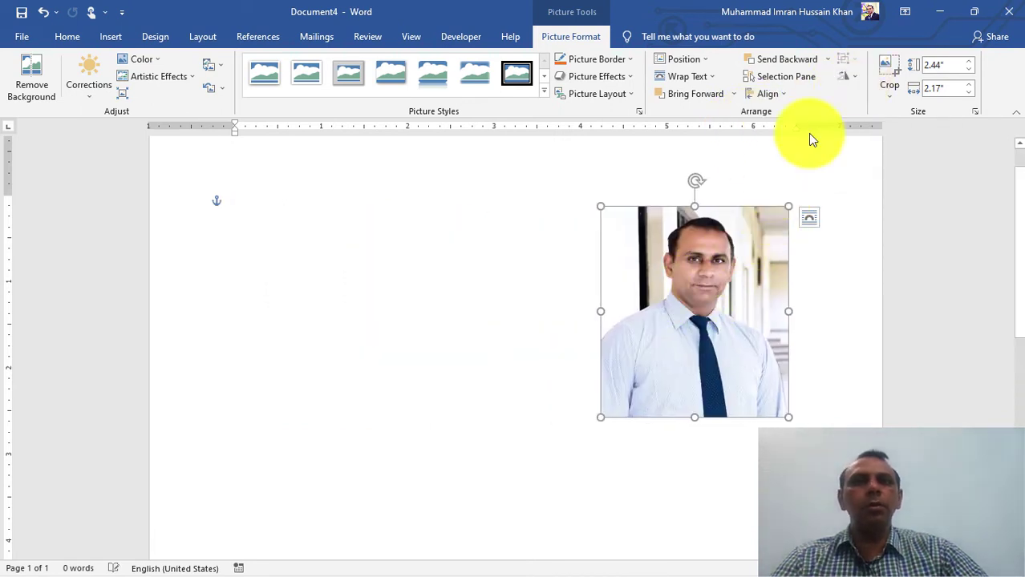
pyautogui.click(846, 76)
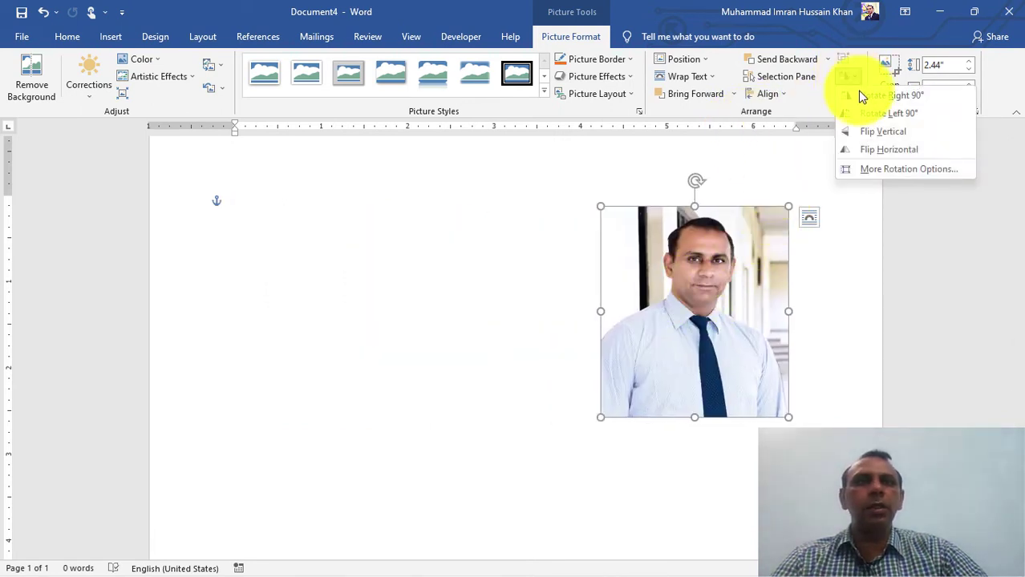
pyautogui.click(904, 150)
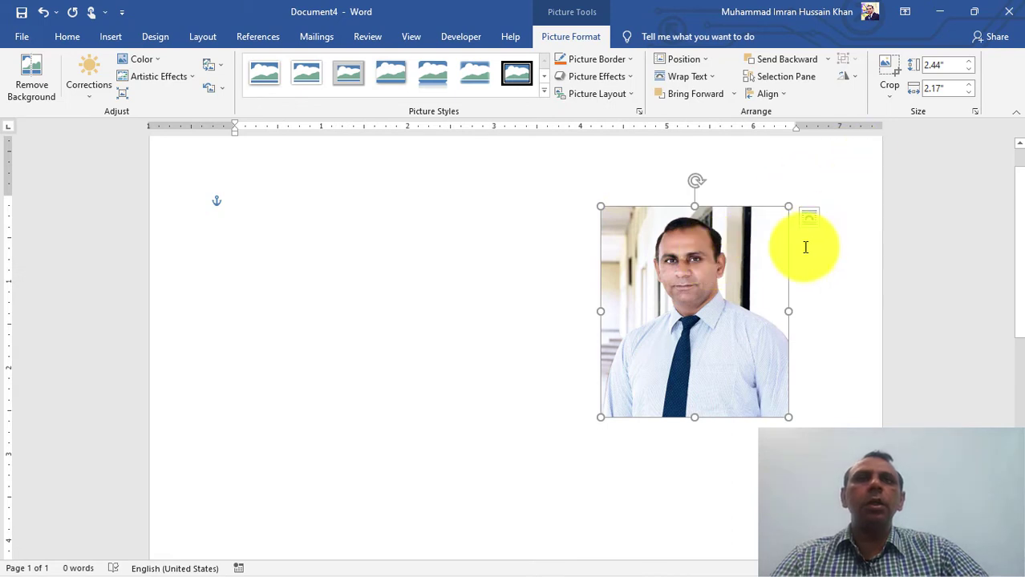
# - Crop the picture to the man's head and shoulders, about 1.63 inches high by 1.49 inches wide
pyautogui.click(892, 95)
pyautogui.click(908, 117)
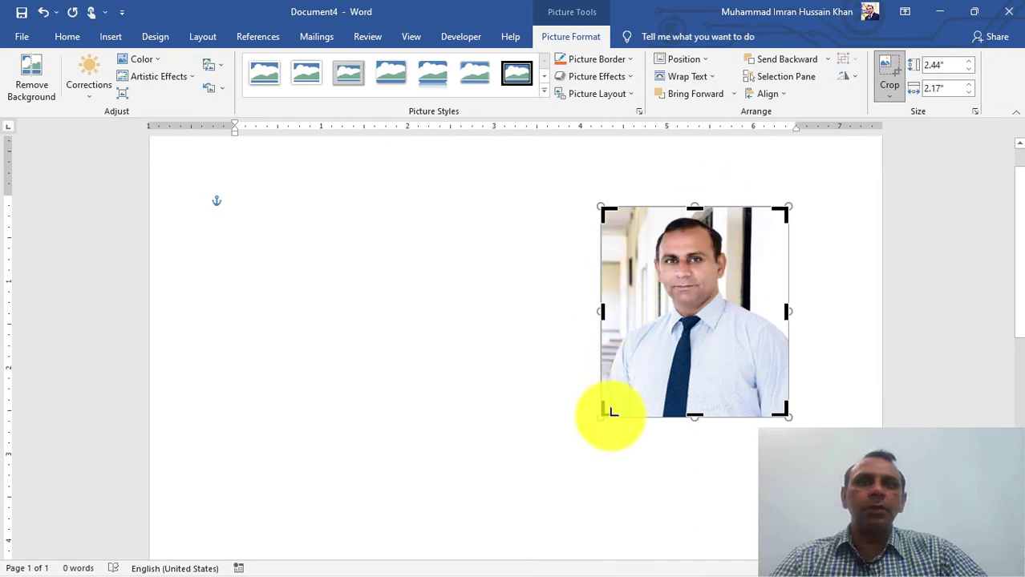
pyautogui.moveTo(609, 401); pyautogui.dragTo(622, 354)
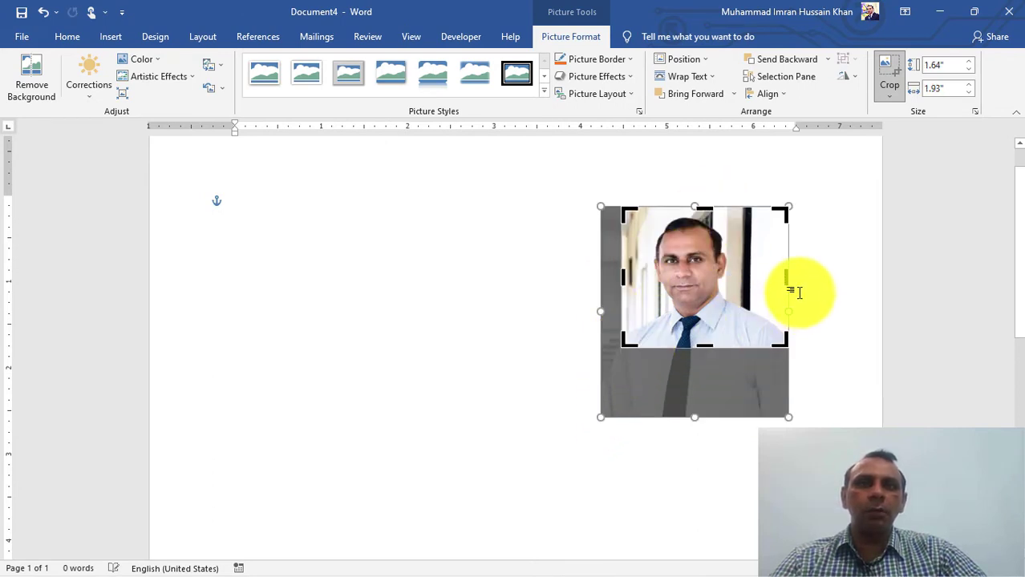
pyautogui.moveTo(786, 277); pyautogui.dragTo(754, 267)
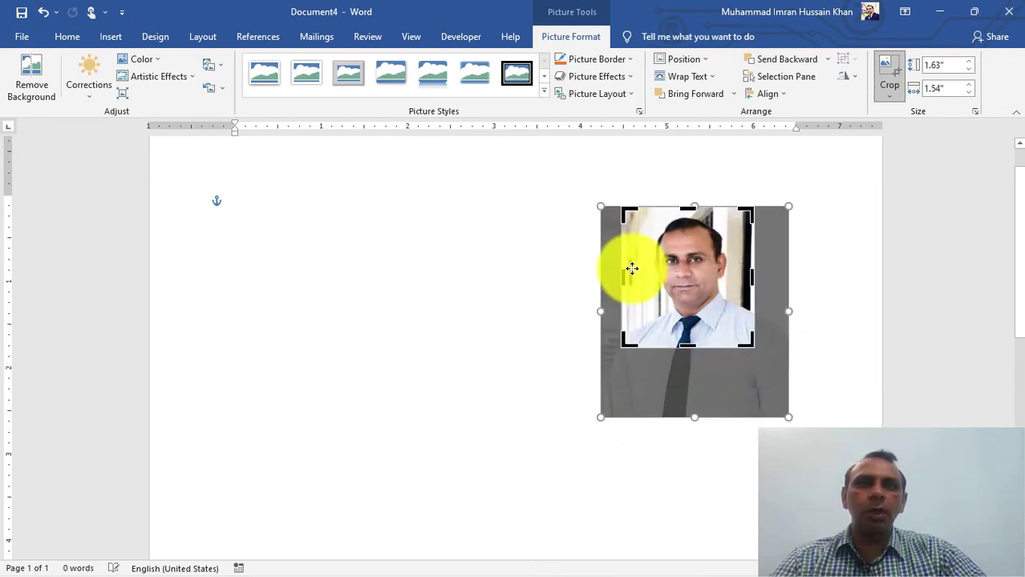
pyautogui.moveTo(630, 270)
pyautogui.mouseDown()
pyautogui.moveTo(617, 273)
pyautogui.moveTo(626, 271)
pyautogui.mouseUp()
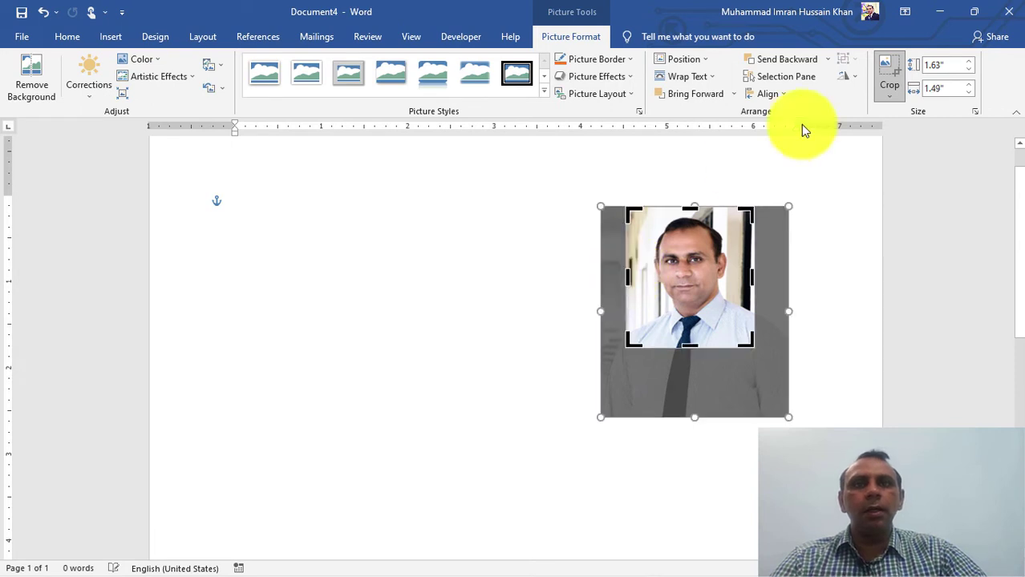
pyautogui.click(883, 66)
pyautogui.click(760, 314)
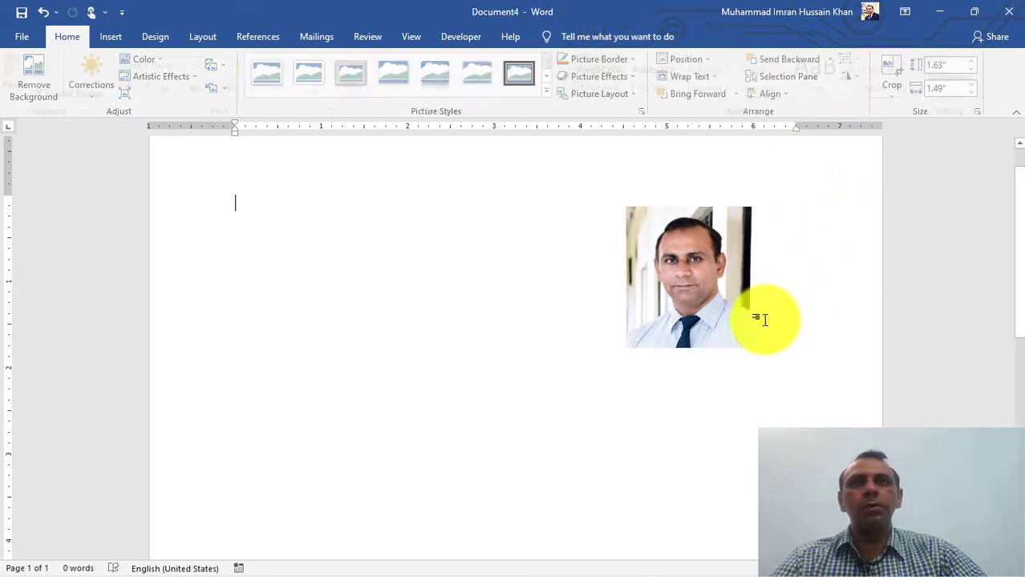
# - Select the cropped picture, review its height and width settings, and move it slightly left and down on the page
pyautogui.click(735, 311)
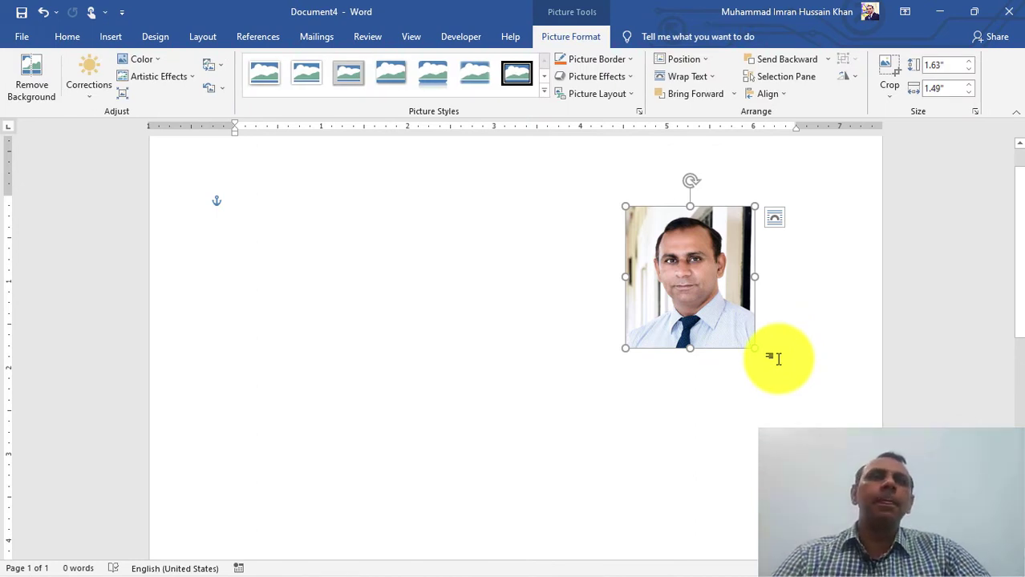
pyautogui.click(953, 64)
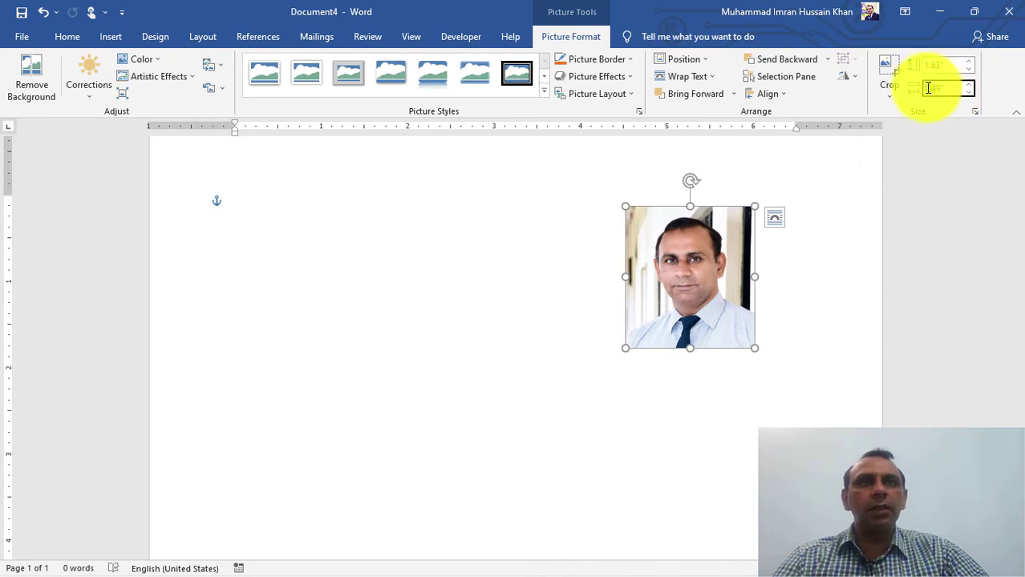
pyautogui.click(926, 88)
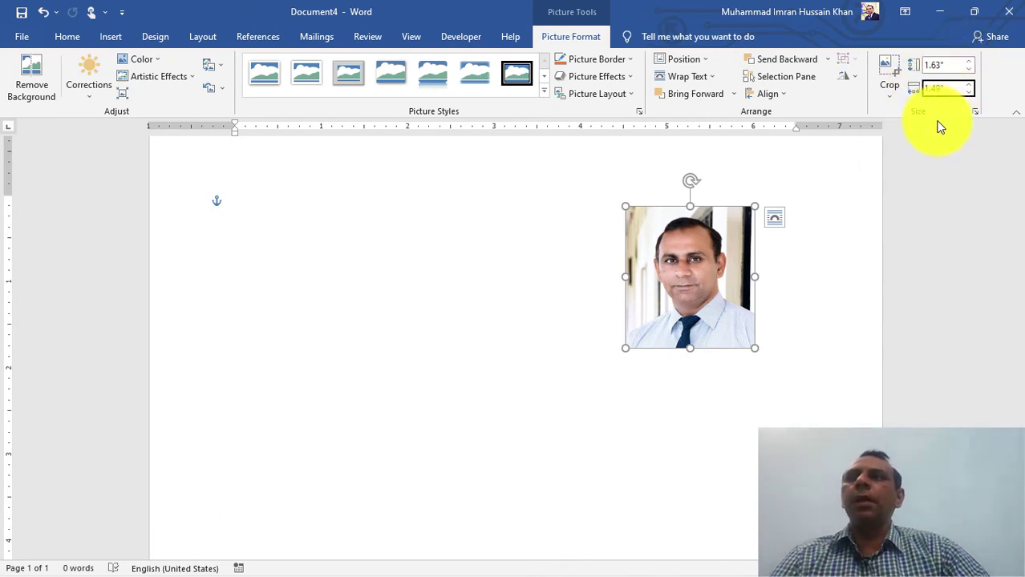
pyautogui.click(666, 286)
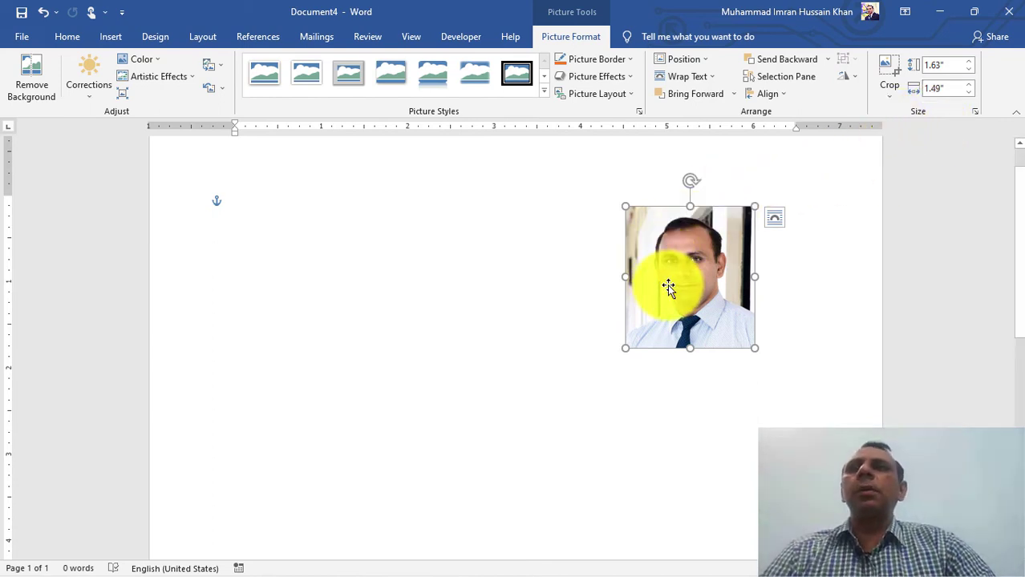
pyautogui.moveTo(679, 284); pyautogui.dragTo(645, 289)
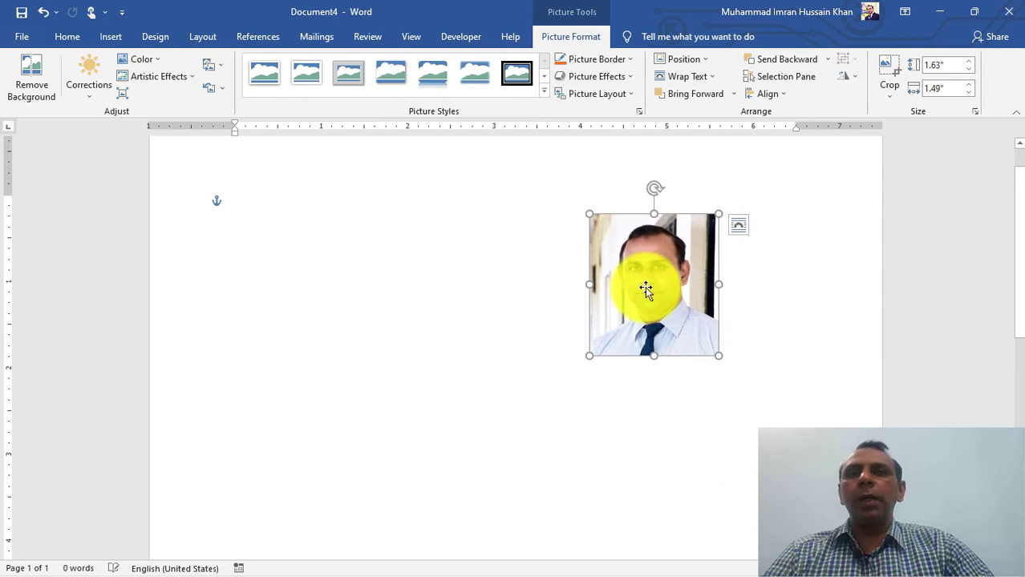